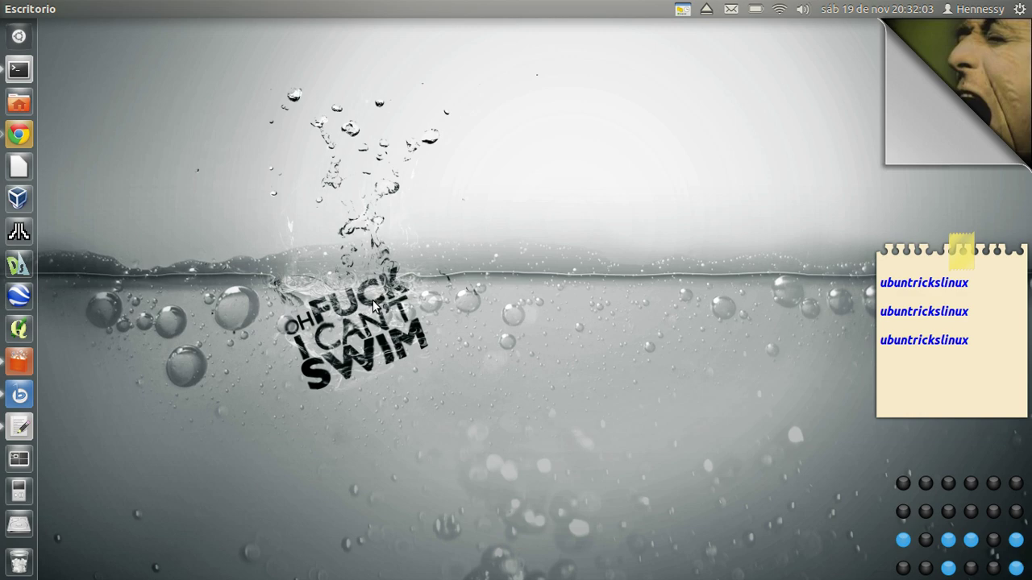
# Step: Bring up the terminal window, shift it slightly on the desktop and minimize it to view the window animation
pyautogui.click(8, 80)
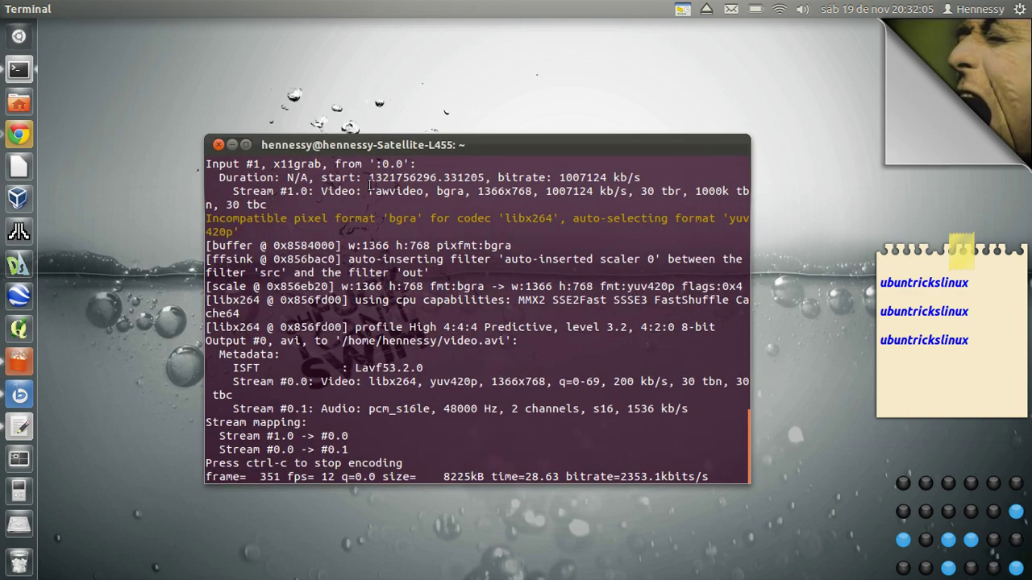
pyautogui.moveTo(409, 119); pyautogui.dragTo(394, 103)
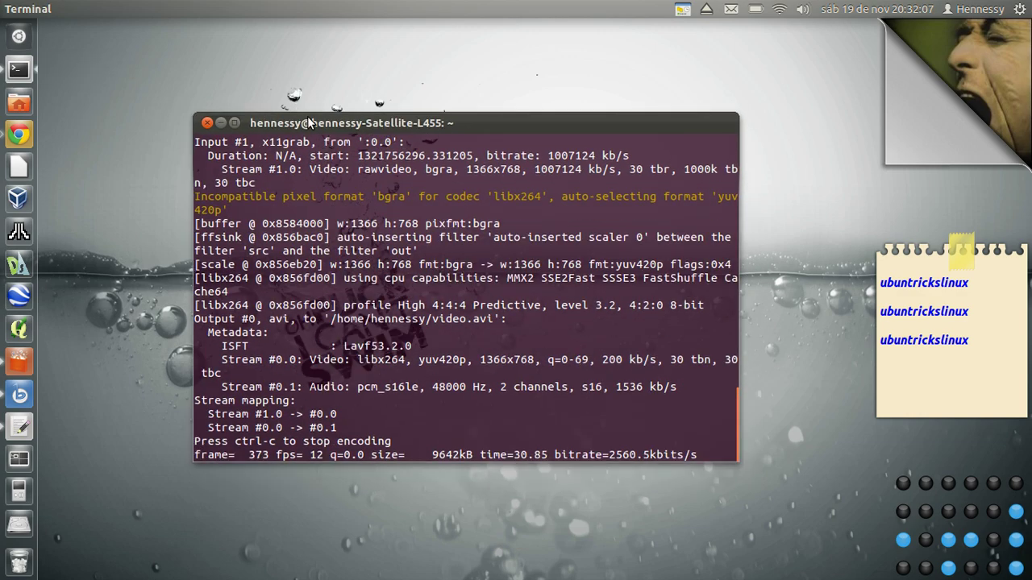
pyautogui.moveTo(318, 123); pyautogui.dragTo(299, 116)
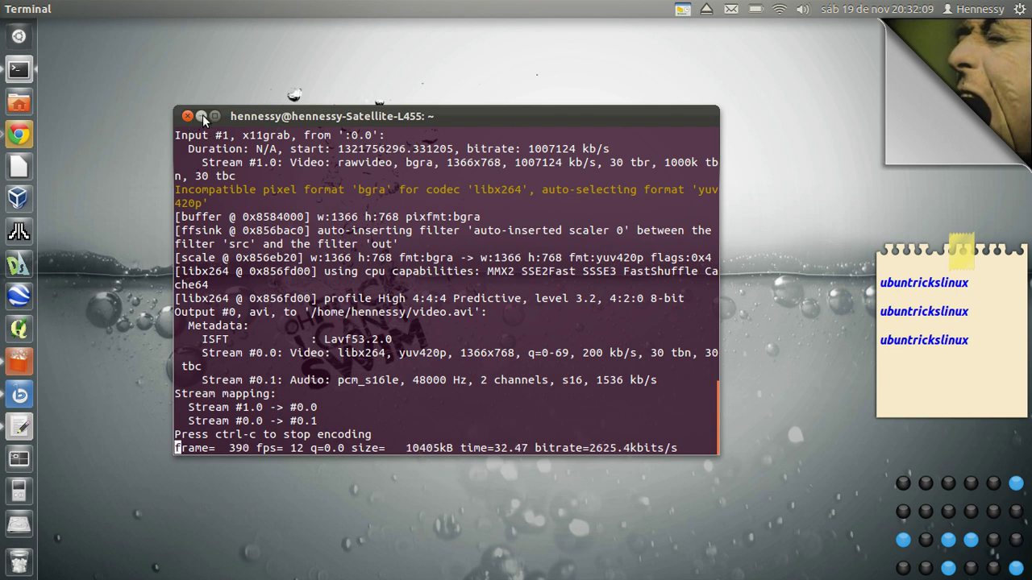
pyautogui.click(202, 116)
pyautogui.moveTo(524, 247); pyautogui.dragTo(320, 362)
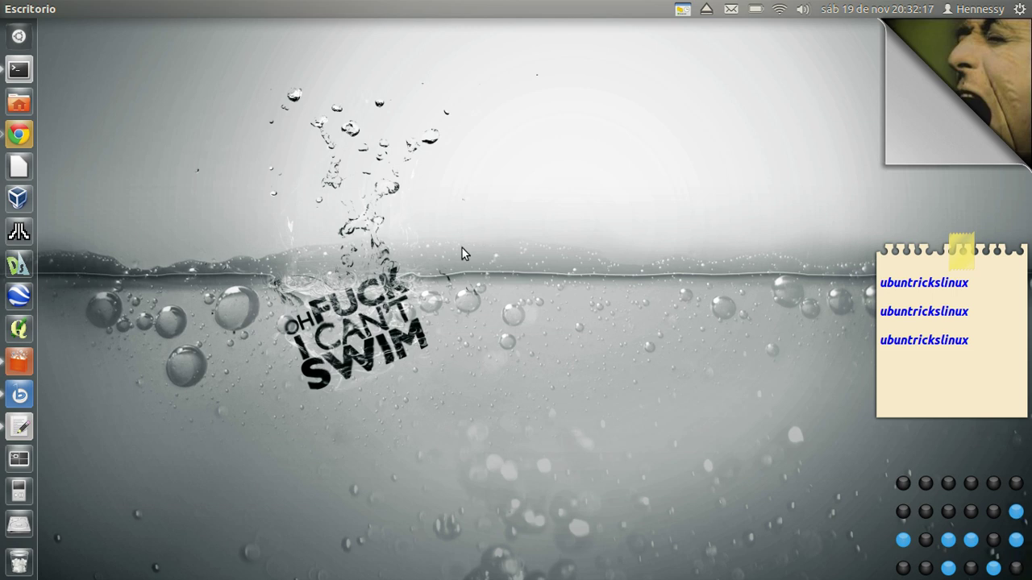
# Step: Restore and minimize the untitled gedit document repeatedly to view its window animation
pyautogui.click(20, 426)
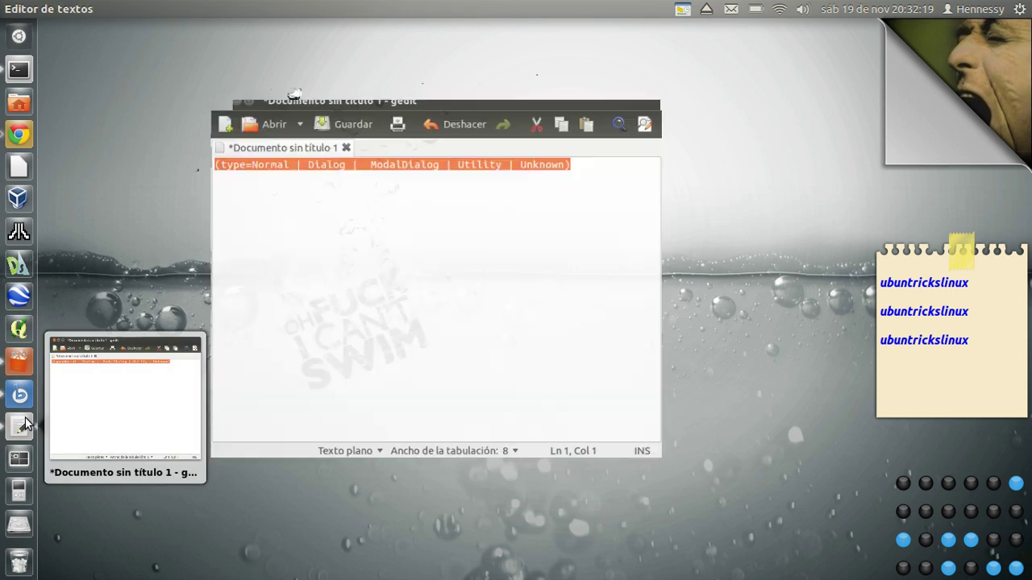
pyautogui.click(208, 88)
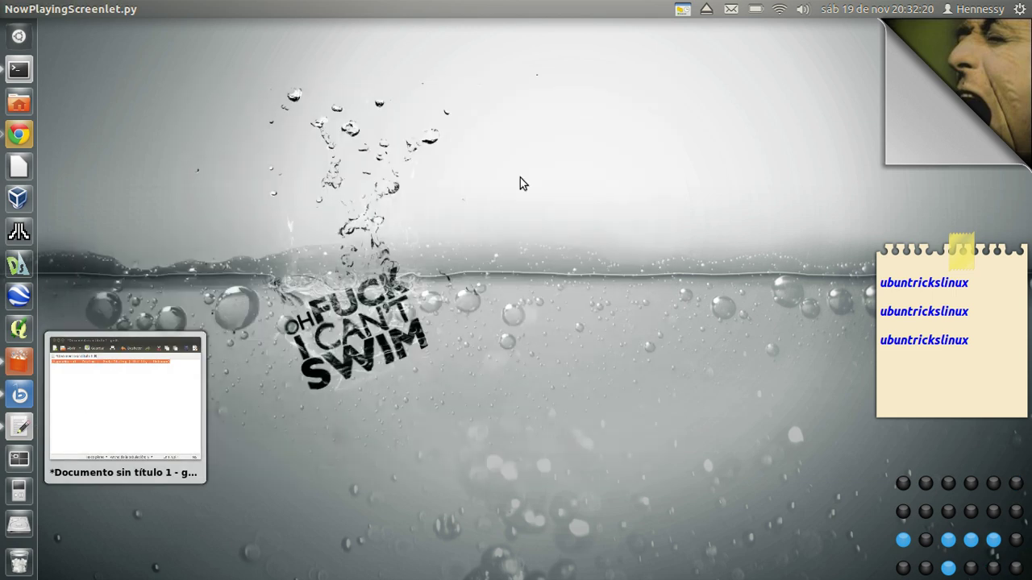
pyautogui.moveTo(545, 189); pyautogui.dragTo(375, 305)
pyautogui.hotkey('alt', 'Tab')
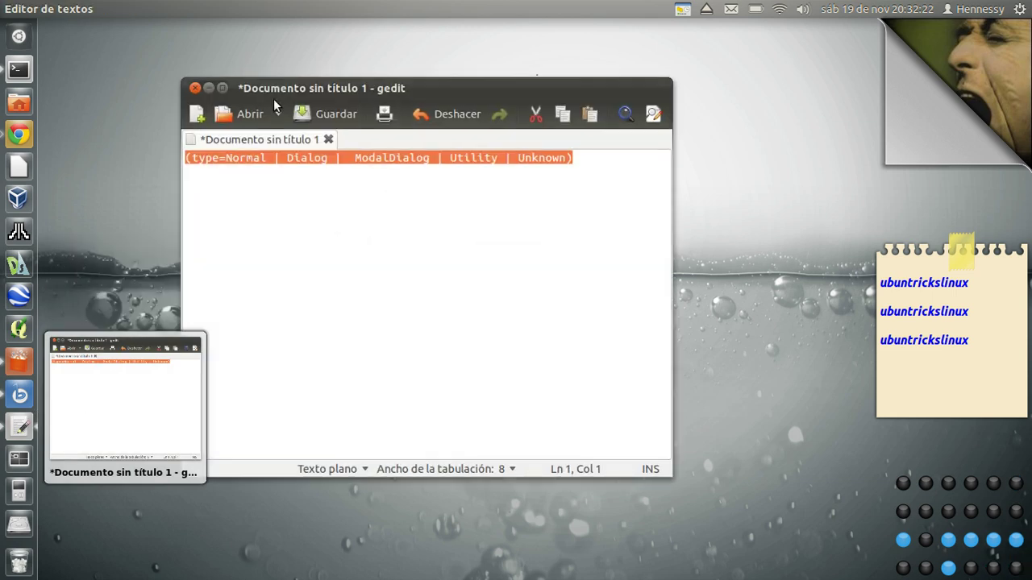
pyautogui.click(207, 89)
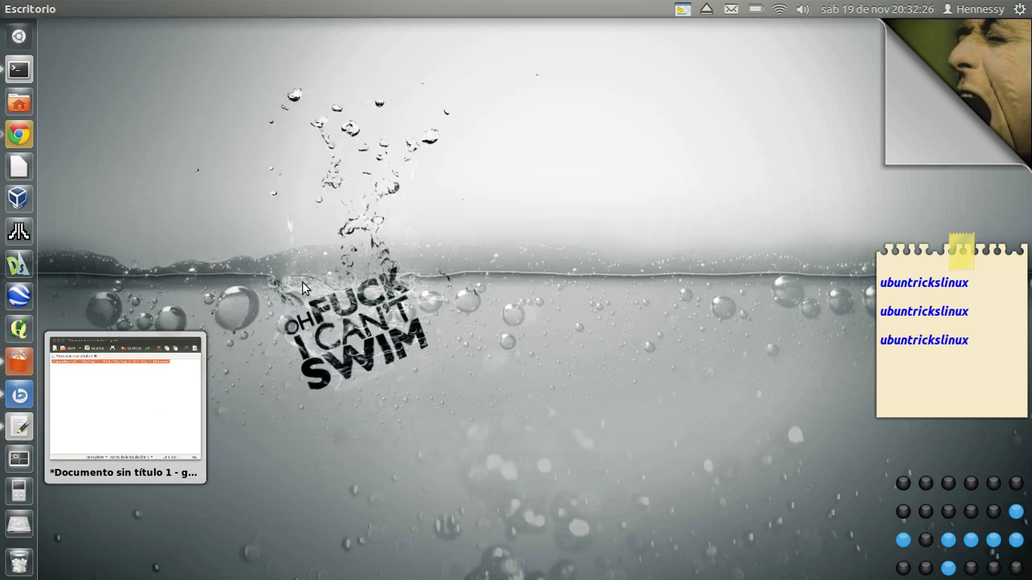
pyautogui.rightClick(22, 436)
pyautogui.click(277, 327)
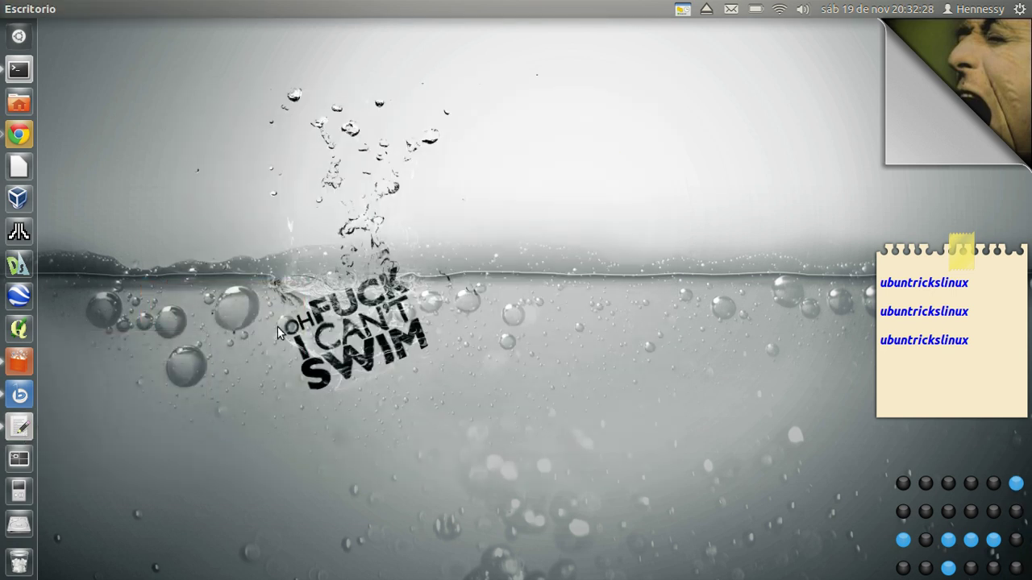
# Step: Open Ubuntu Software Center and search all software for "compiz"
pyautogui.click(28, 360)
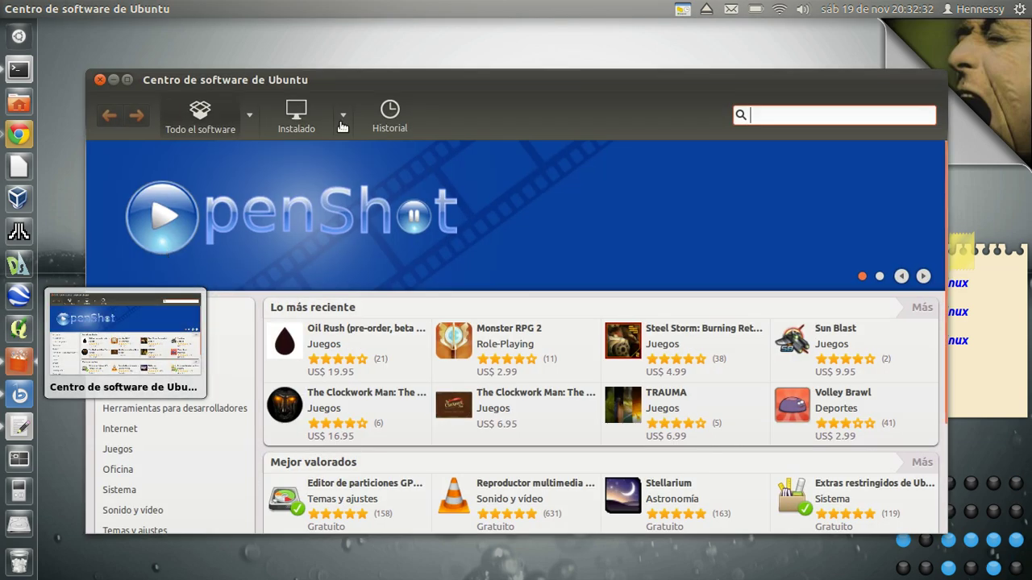
pyautogui.moveTo(407, 75); pyautogui.dragTo(423, 80)
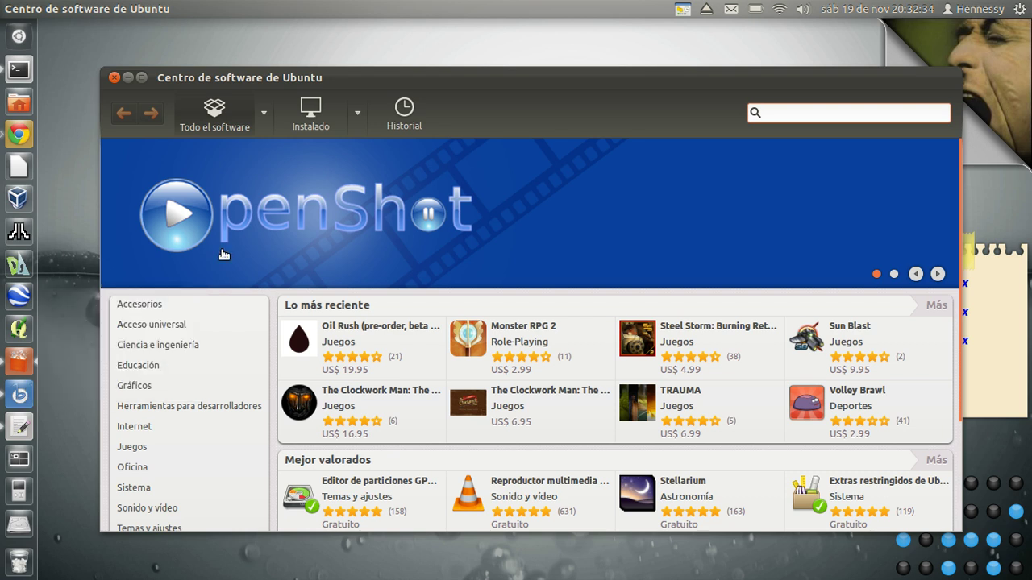
pyautogui.click(792, 111)
pyautogui.write('comp')
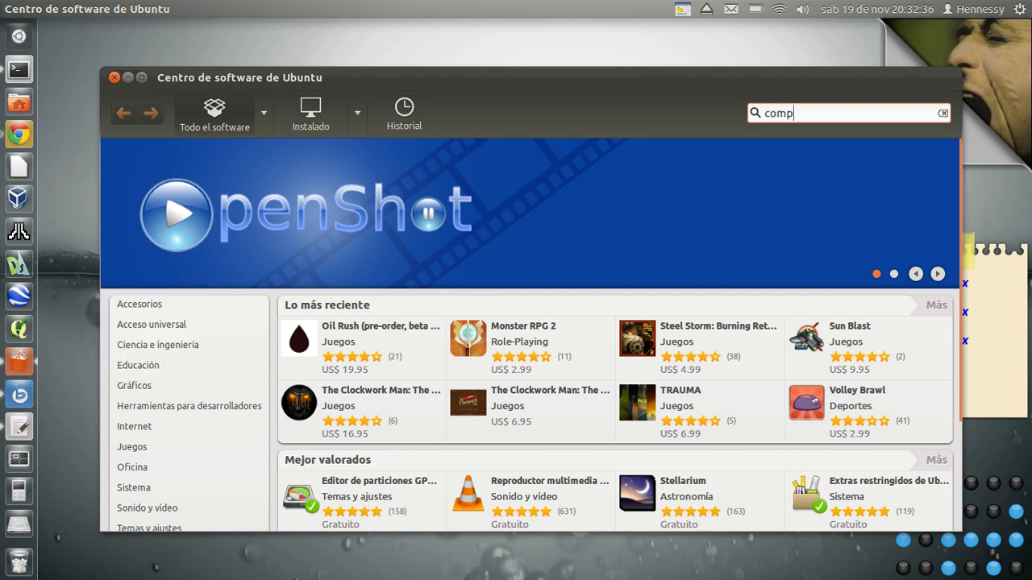
pyautogui.write('izx')
pyautogui.press('BackSpace')
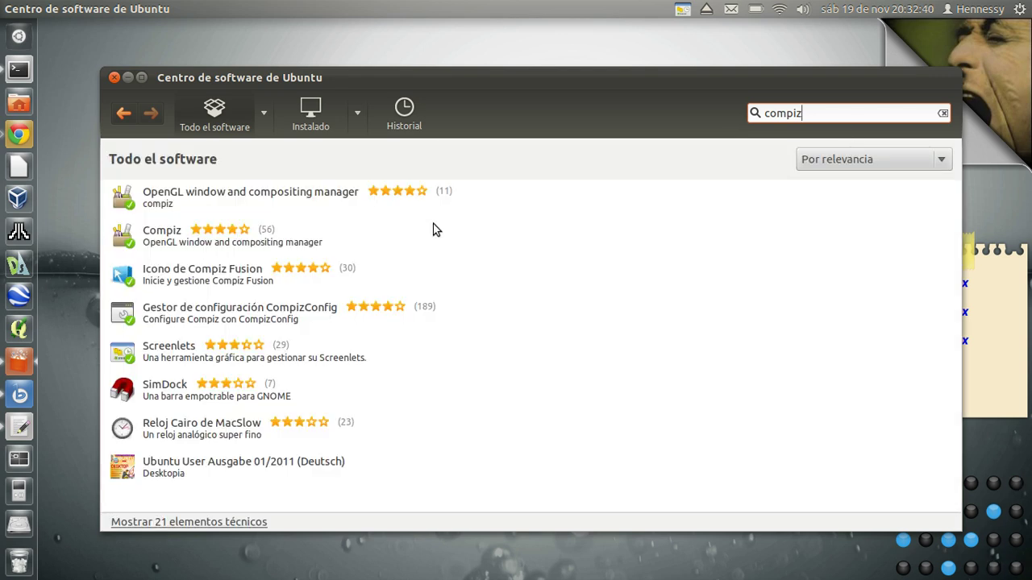
# Step: Inspect the Gestor de configuración CompizConfig entry under magnification, and close the software center
pyautogui.click(186, 319)
pyautogui.press('super+m')
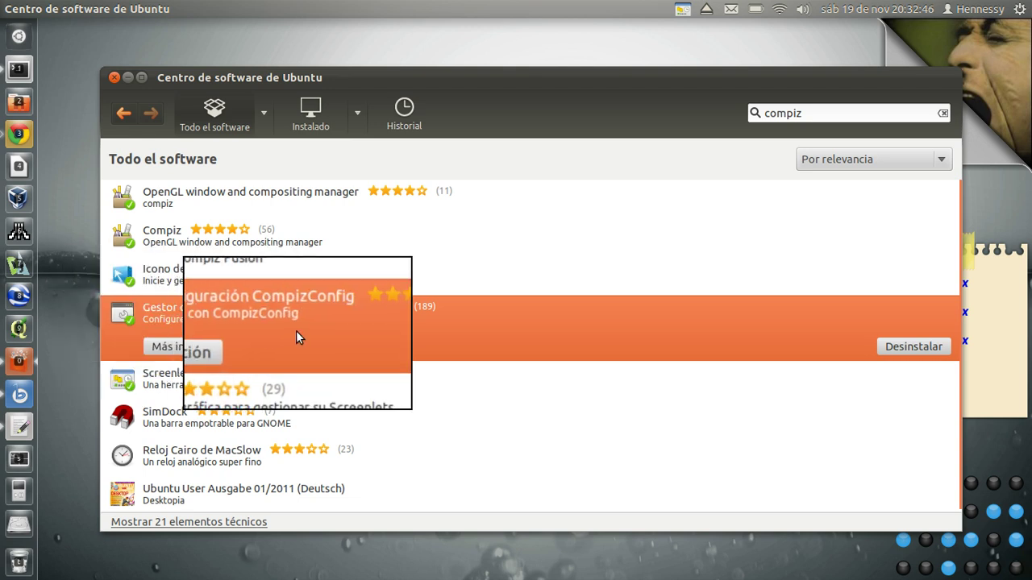
pyautogui.press('super+m')
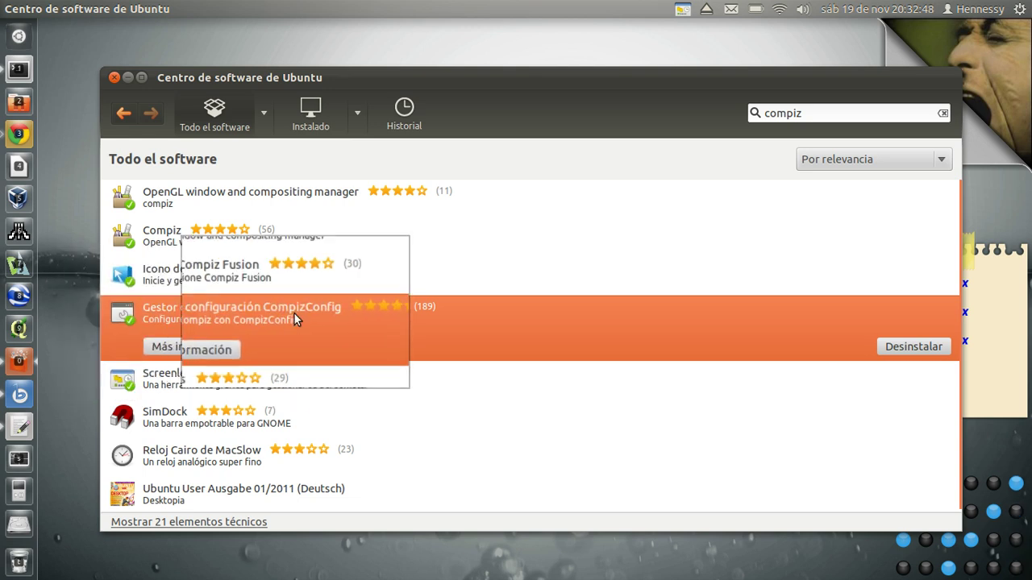
pyautogui.click(115, 78)
# Step: Search the installed applications for "compi" and launch Administrador de Opciones CompizConfig
pyautogui.press('super')
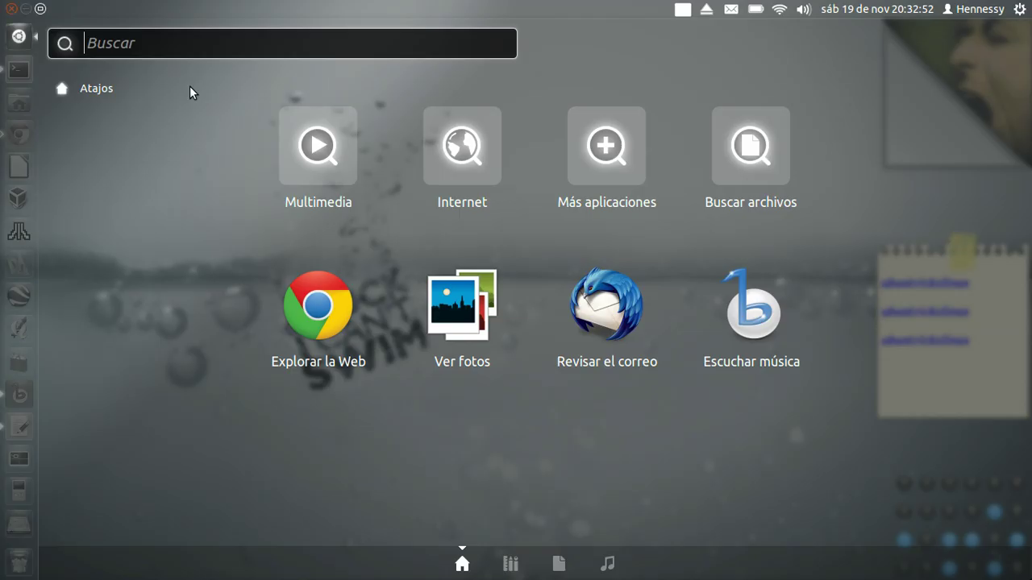
pyautogui.write('compi')
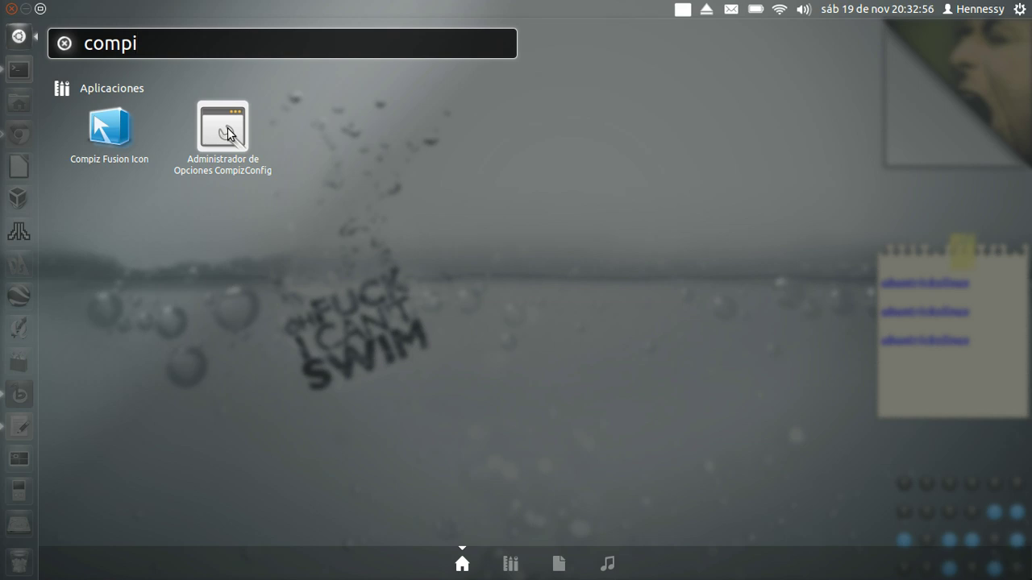
pyautogui.moveTo(227, 128)
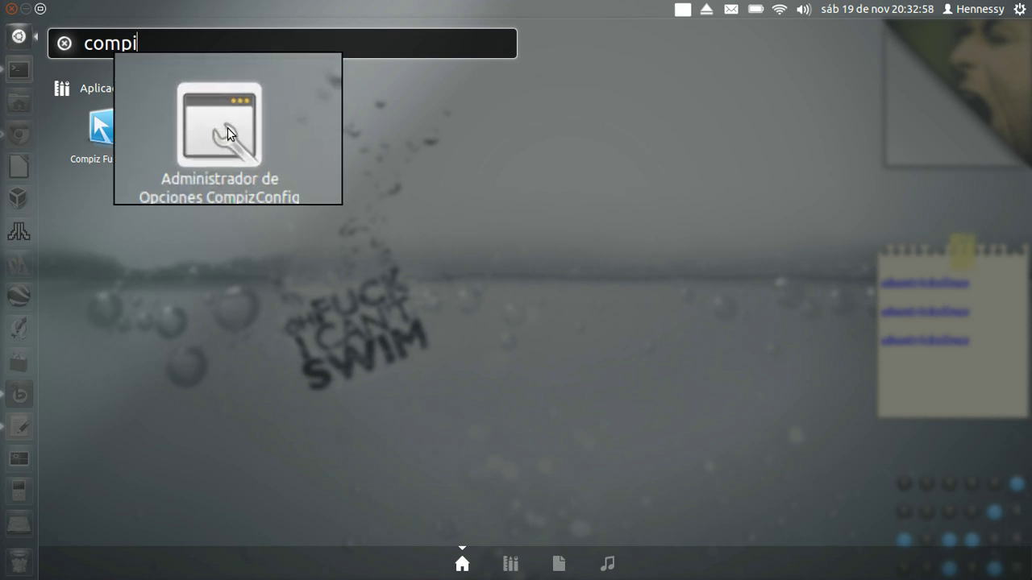
pyautogui.click(227, 127)
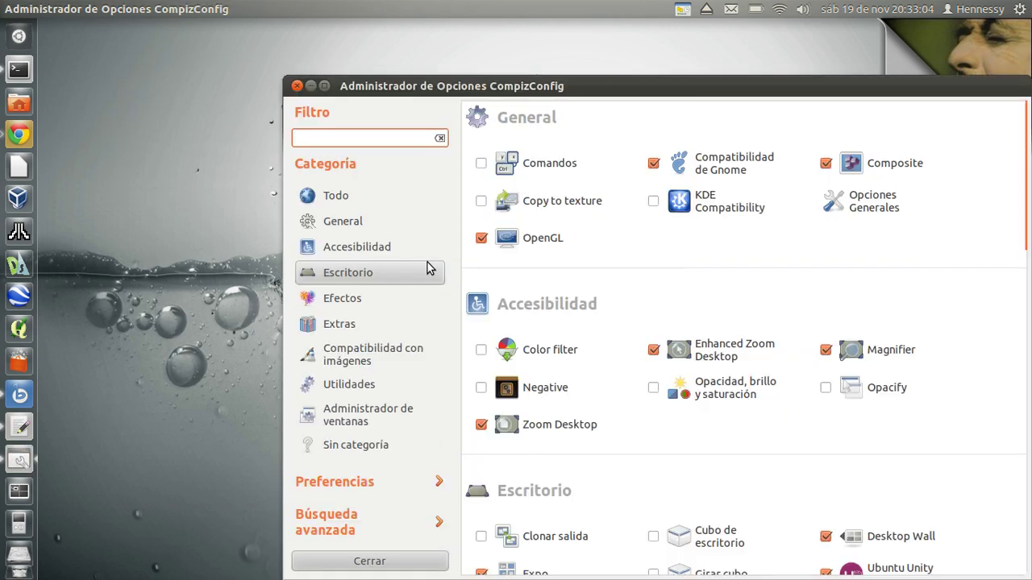
# Step: Reposition the settings window fully on screen and open the Animations plugin settings from the Efectos category
pyautogui.moveTo(587, 90); pyautogui.dragTo(435, 55)
pyautogui.scroll(-5, 453, 316)
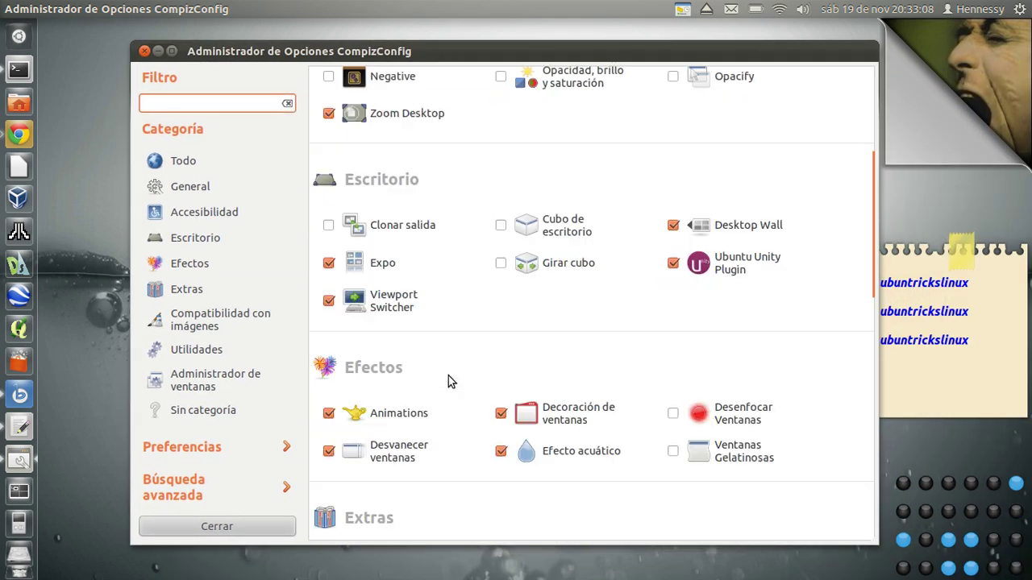
pyautogui.click(417, 427)
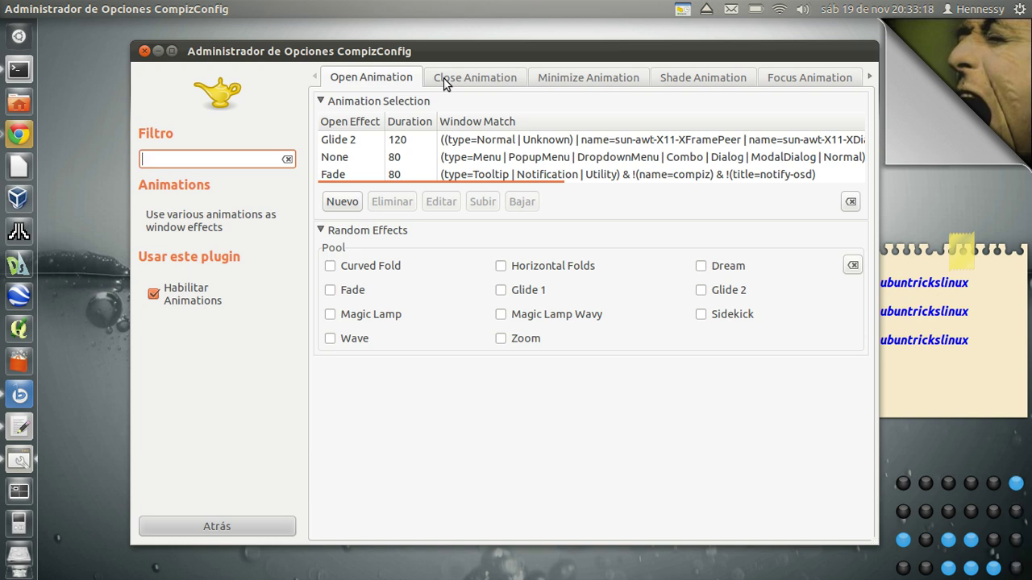
# Step: Review the close, minimize, shade and focus animation settings of the Animations plugin
pyautogui.press('XF86AudioRaiseVolume')
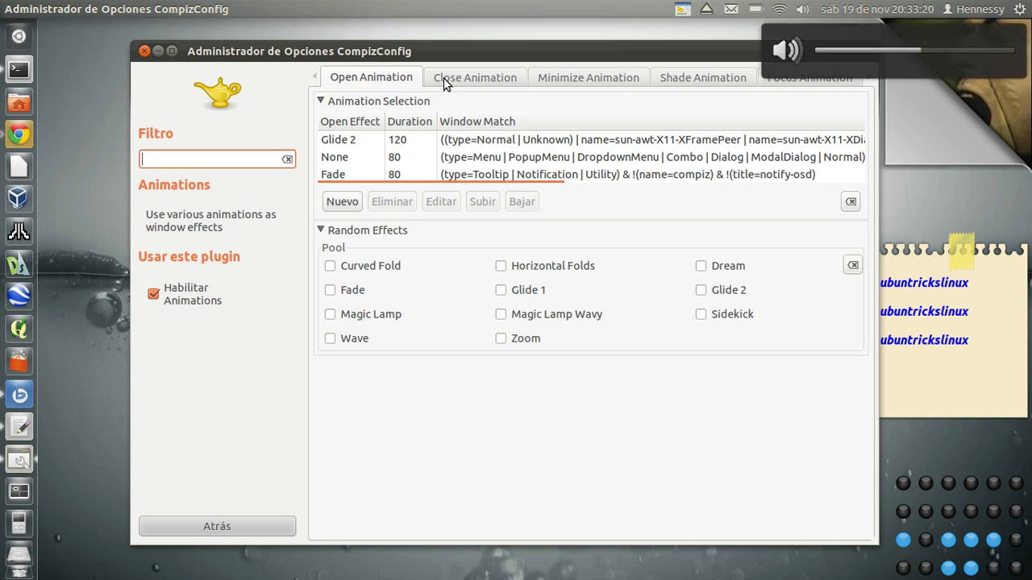
pyautogui.click(469, 79)
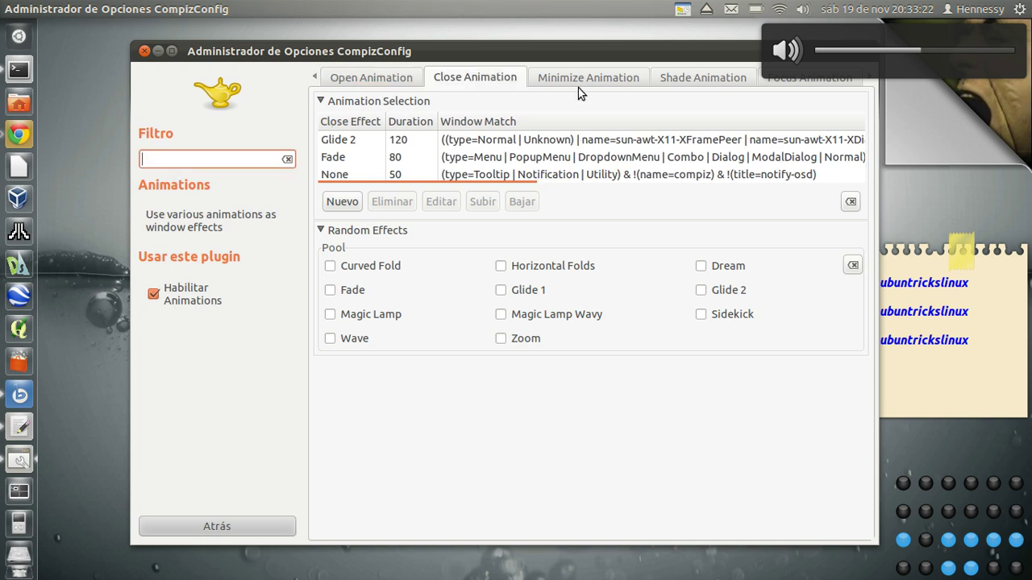
pyautogui.click(616, 81)
pyautogui.click(701, 78)
pyautogui.click(828, 79)
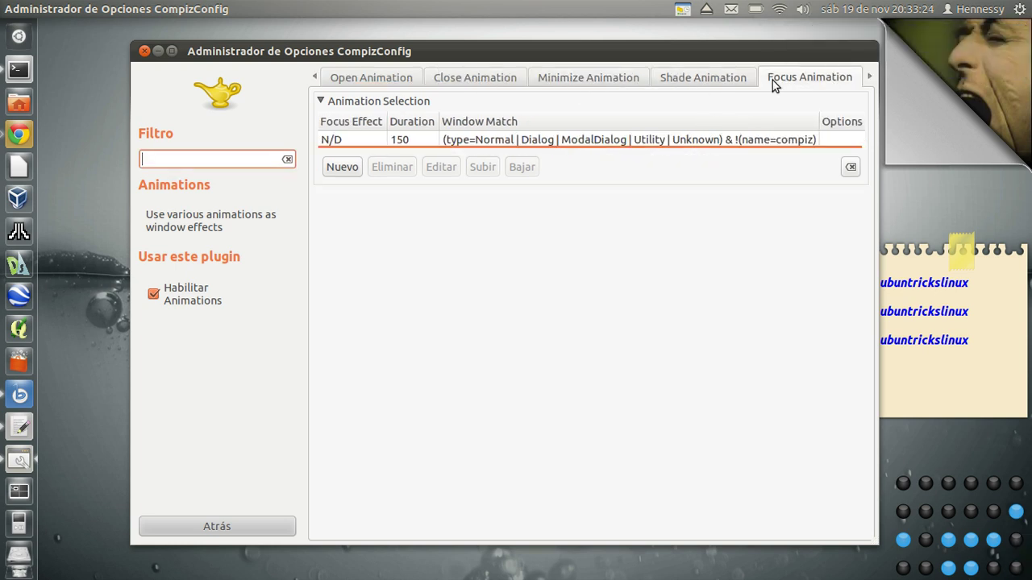
# Step: Add a new entry to the Minimize Animation selection list
pyautogui.click(580, 75)
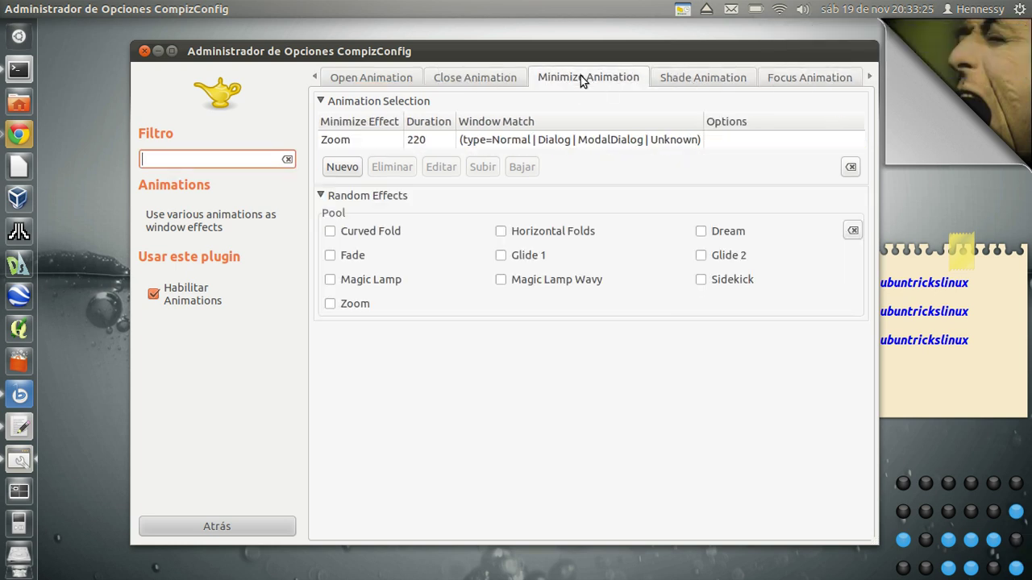
pyautogui.click(521, 142)
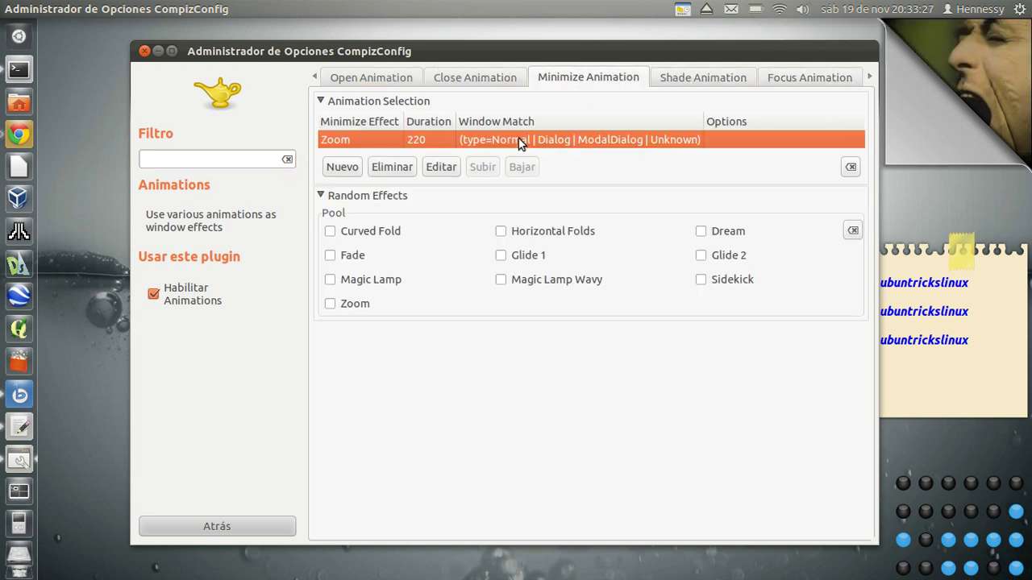
pyautogui.click(347, 173)
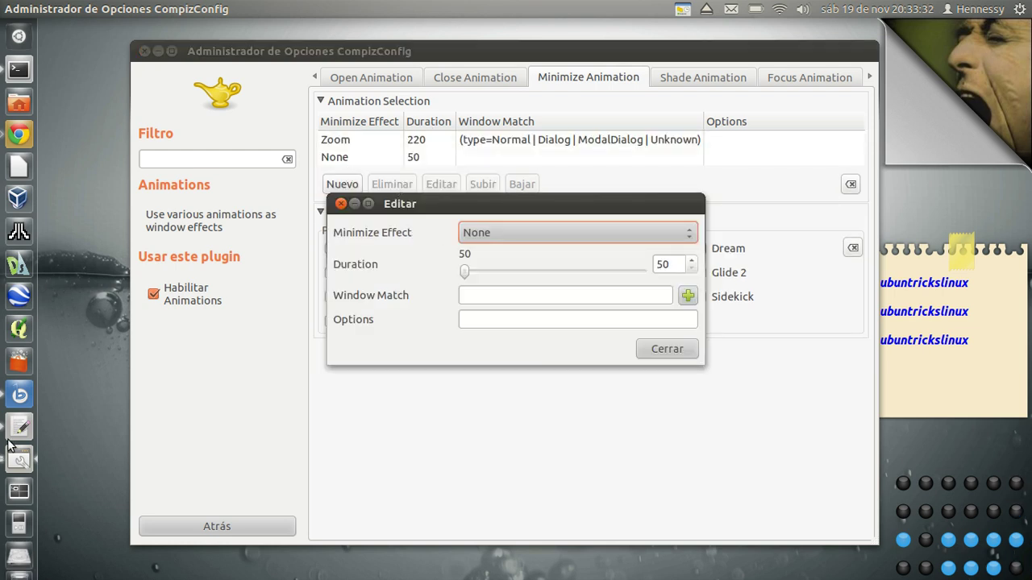
# Step: Copy the line "(type=Normal | Dialog | ModalDialog | Utility | Unknown)" from the gedit document and minimize the editor
pyautogui.click(12, 432)
pyautogui.click(615, 191)
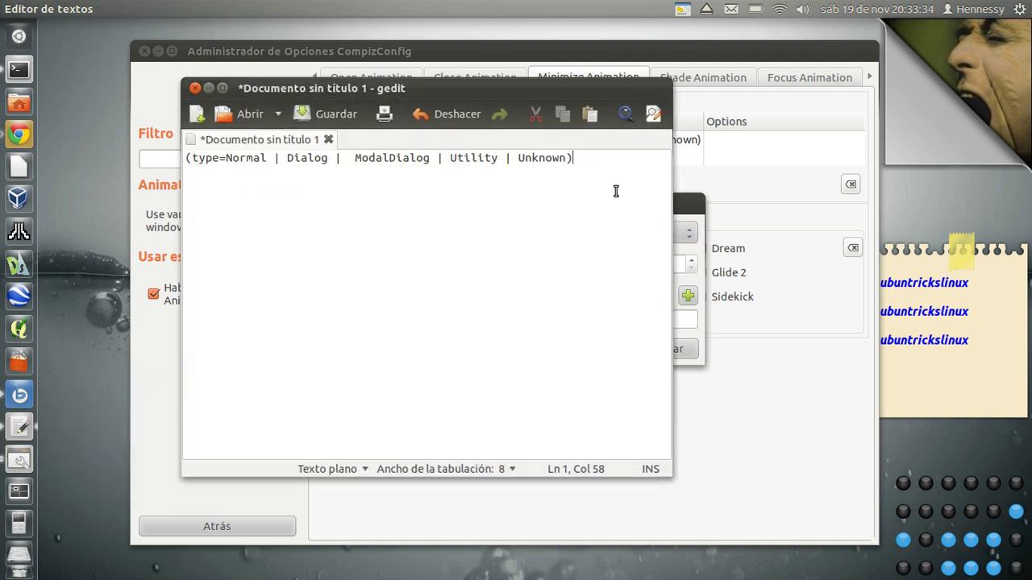
pyautogui.moveTo(596, 159); pyautogui.dragTo(185, 158)
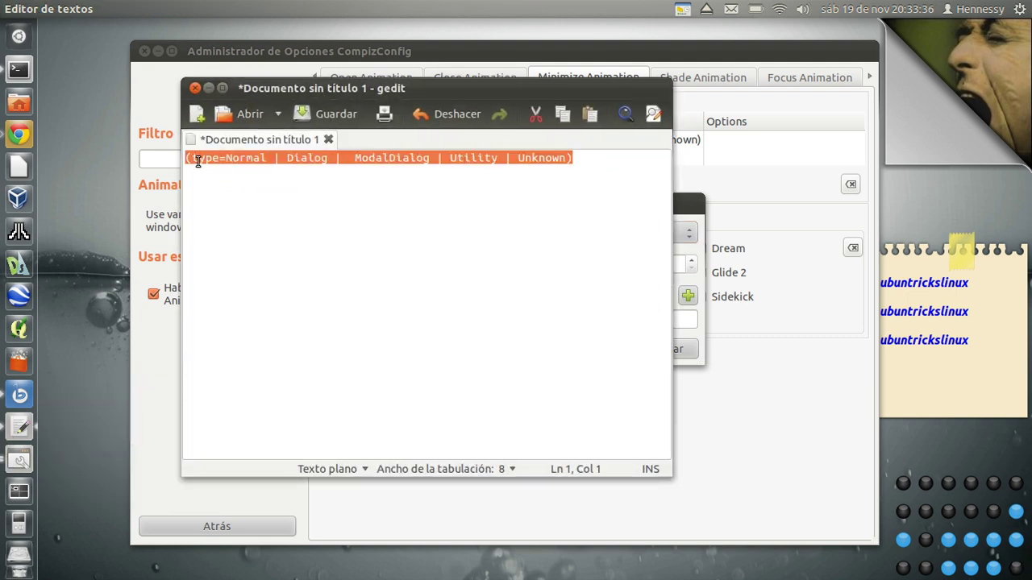
pyautogui.rightClick(207, 164)
pyautogui.click(246, 221)
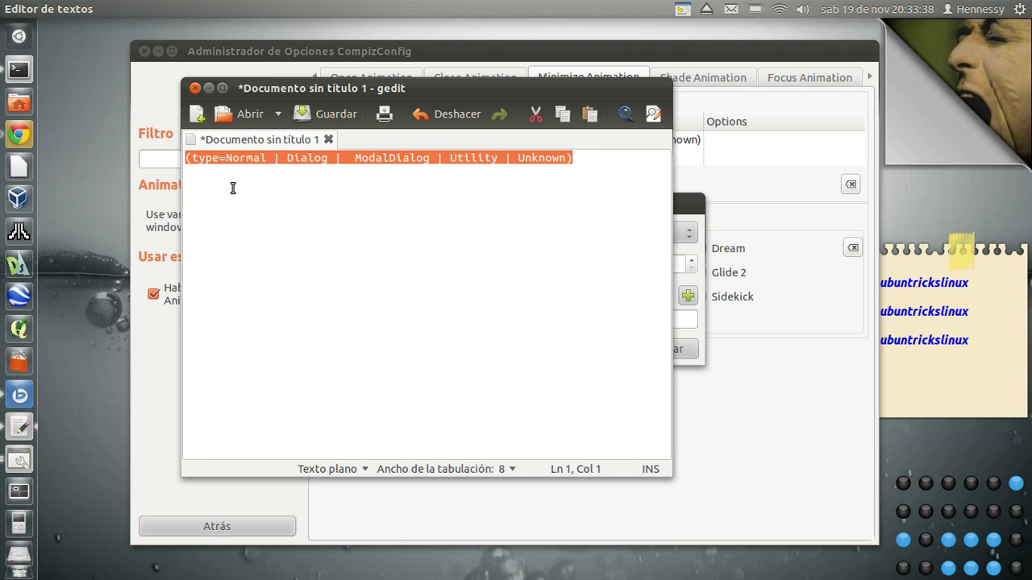
pyautogui.click(207, 89)
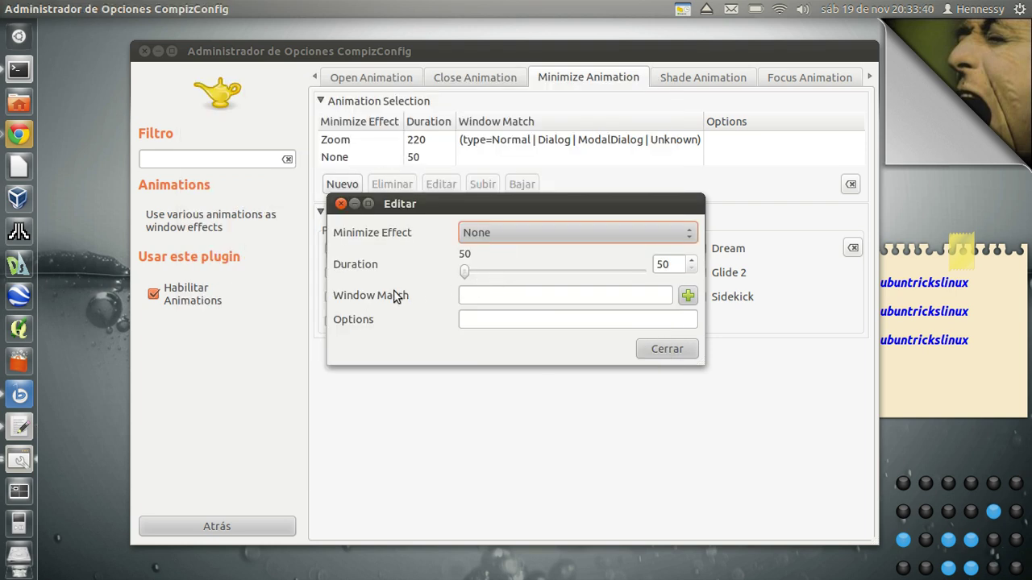
# Step: Paste the copied expression as the new minimize entry's Window Match and close its edit dialog
pyautogui.press('super+m')
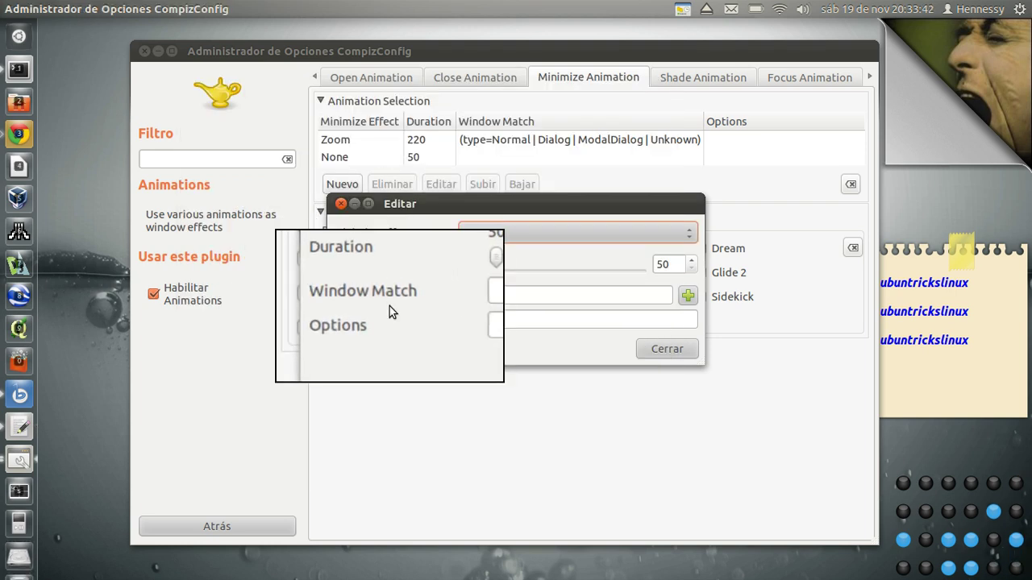
pyautogui.press('super+m')
pyautogui.rightClick(516, 294)
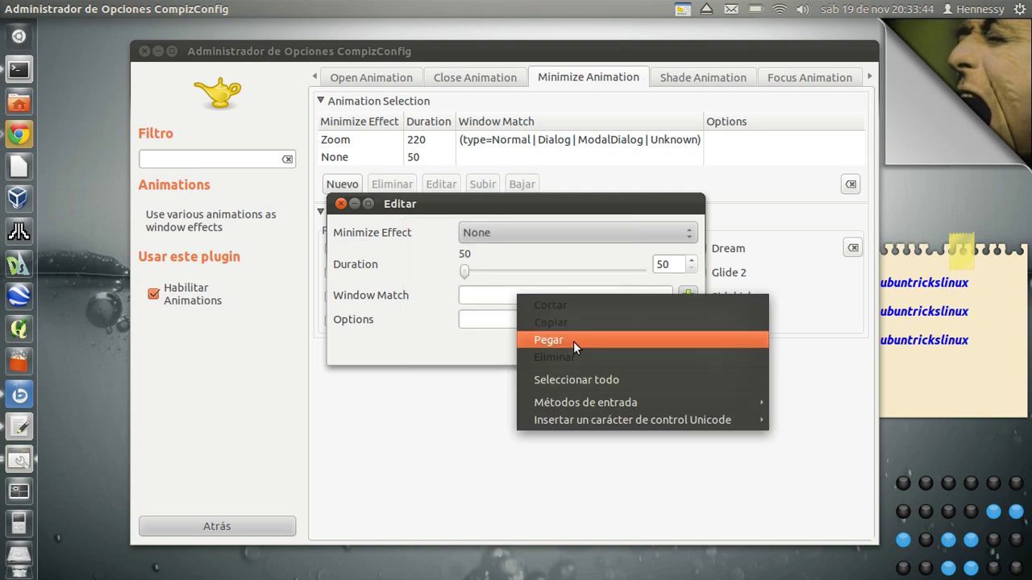
pyautogui.click(573, 341)
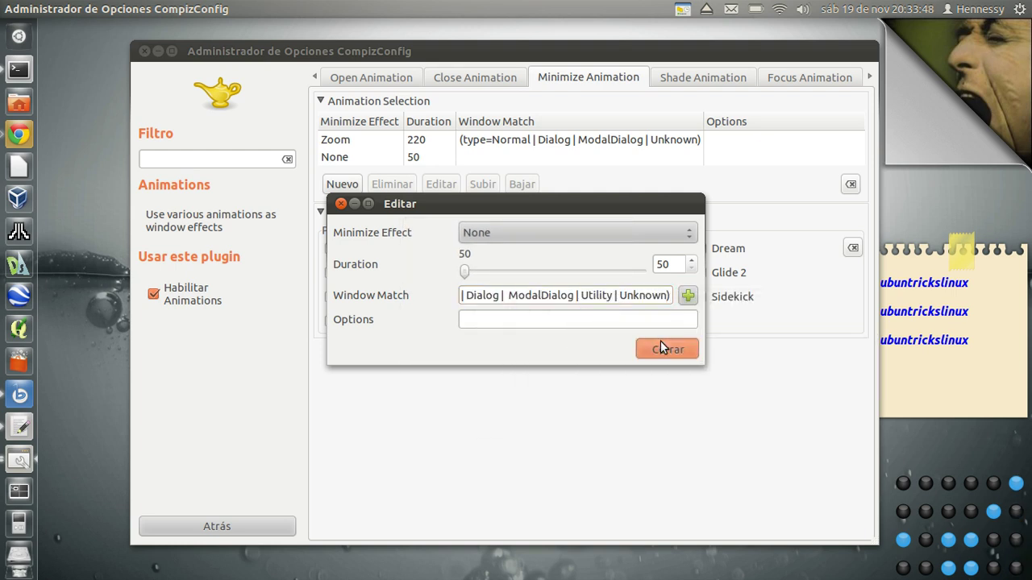
pyautogui.click(660, 342)
# Step: Move the new None minimize entry above the Zoom entry in the Animation Selection list
pyautogui.click(470, 159)
pyautogui.click(462, 137)
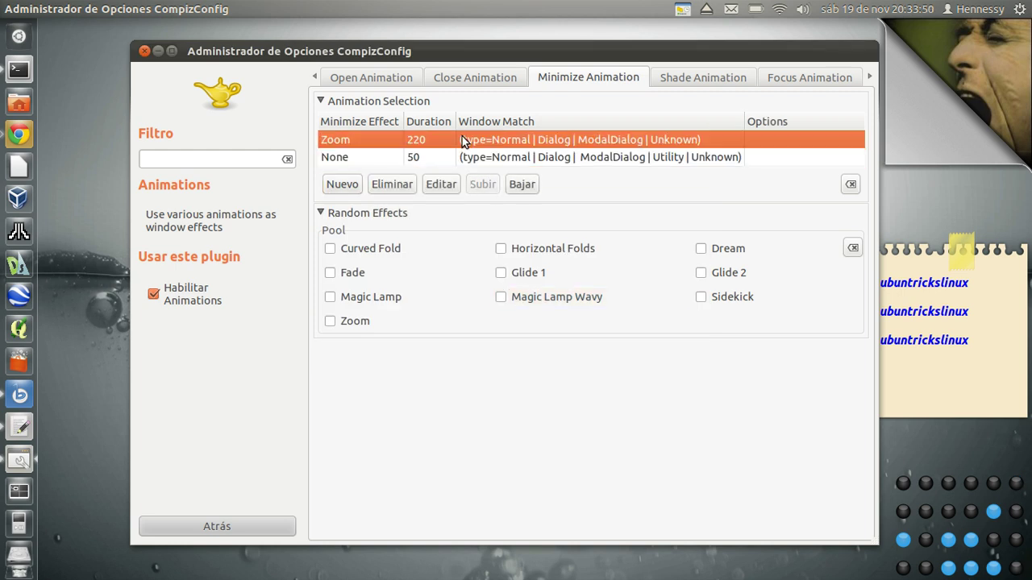
pyautogui.press('super+m')
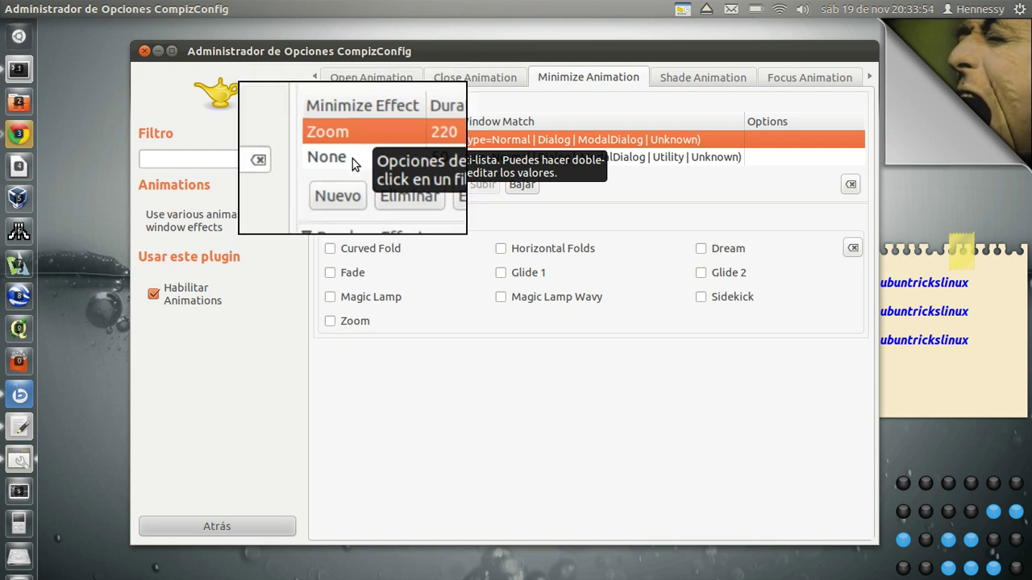
pyautogui.press('super+m')
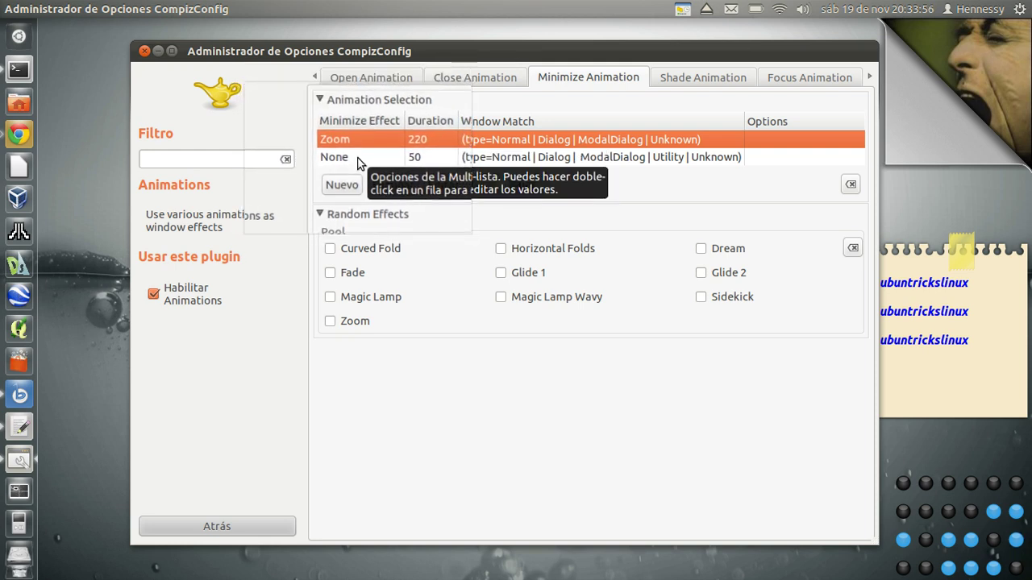
pyautogui.click(364, 156)
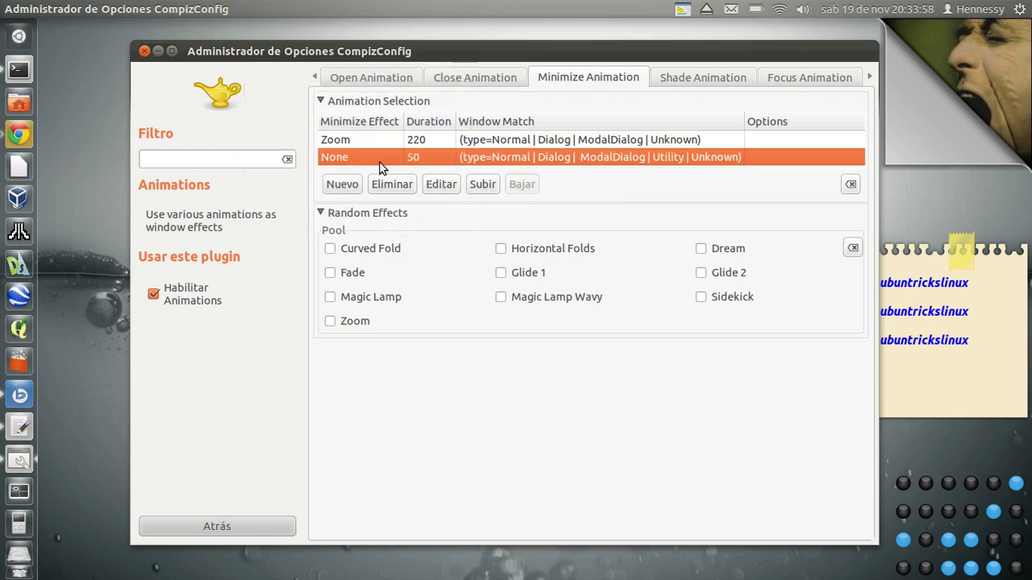
pyautogui.press('super+m')
pyautogui.click(482, 184)
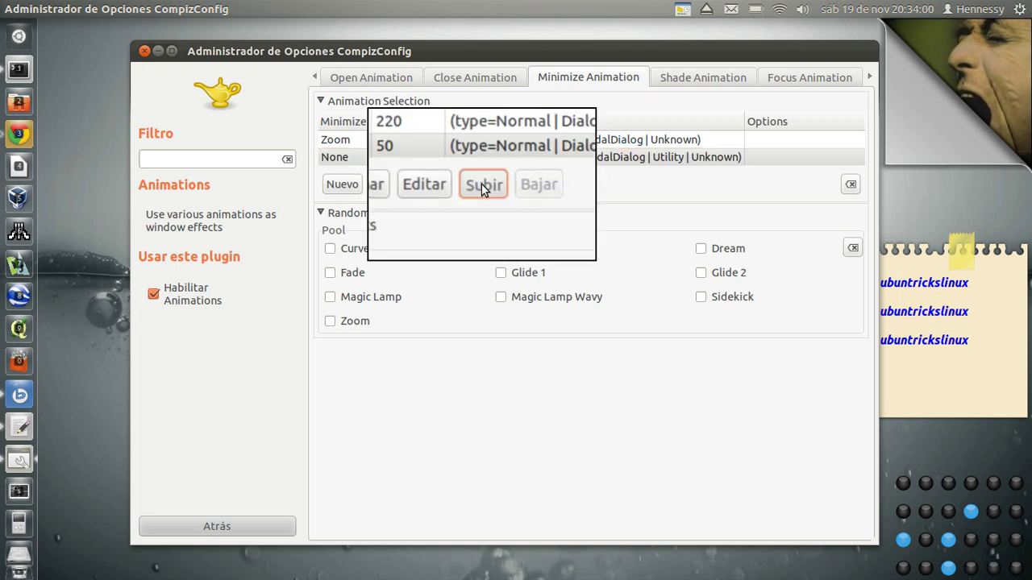
pyautogui.press('super+m')
# Step: Edit the None entry to use the Magic Lamp minimize effect with a duration of 1232 ms and close its edit dialog
pyautogui.click(424, 155)
pyautogui.click(425, 140)
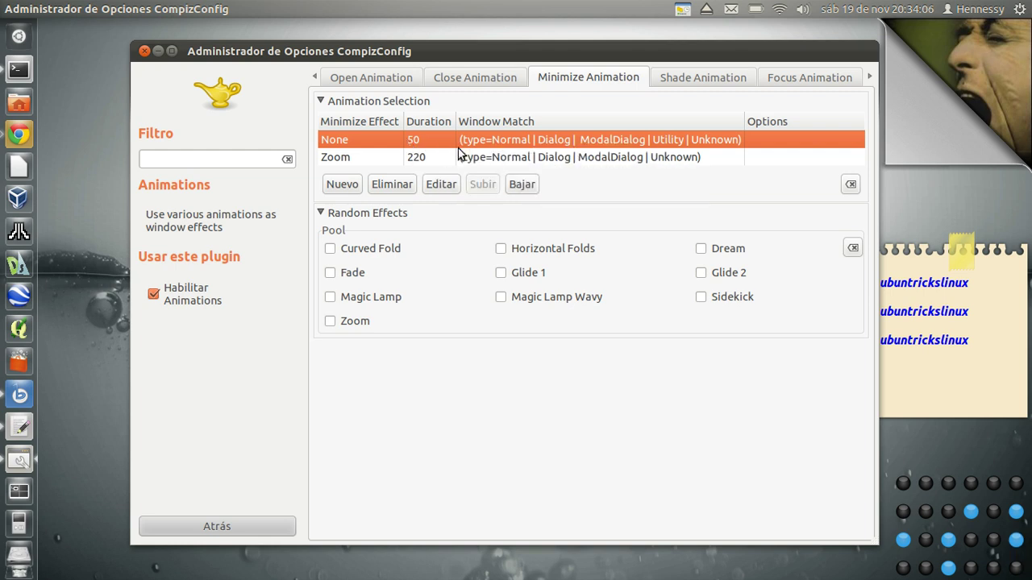
pyautogui.click(440, 183)
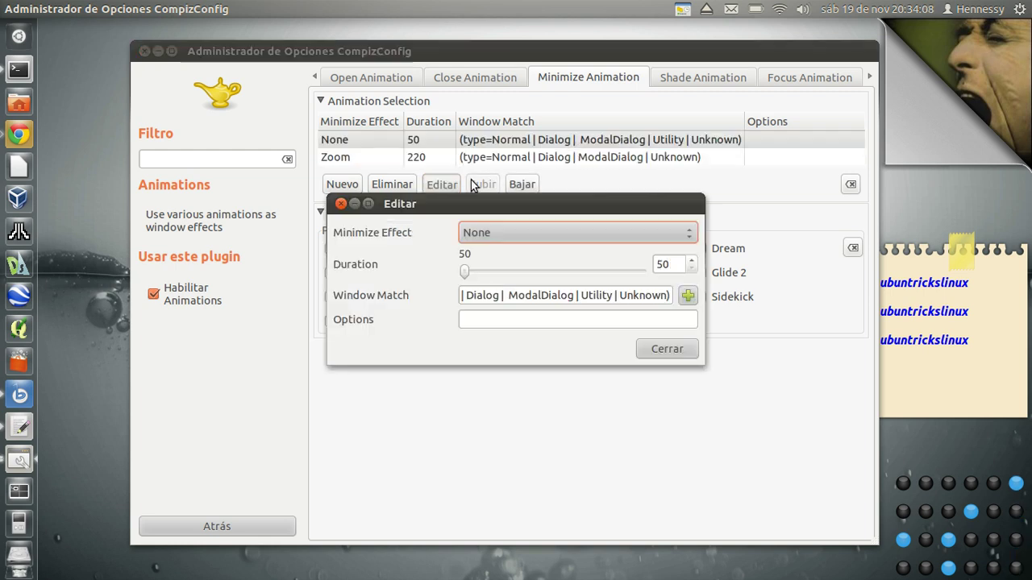
pyautogui.click(556, 232)
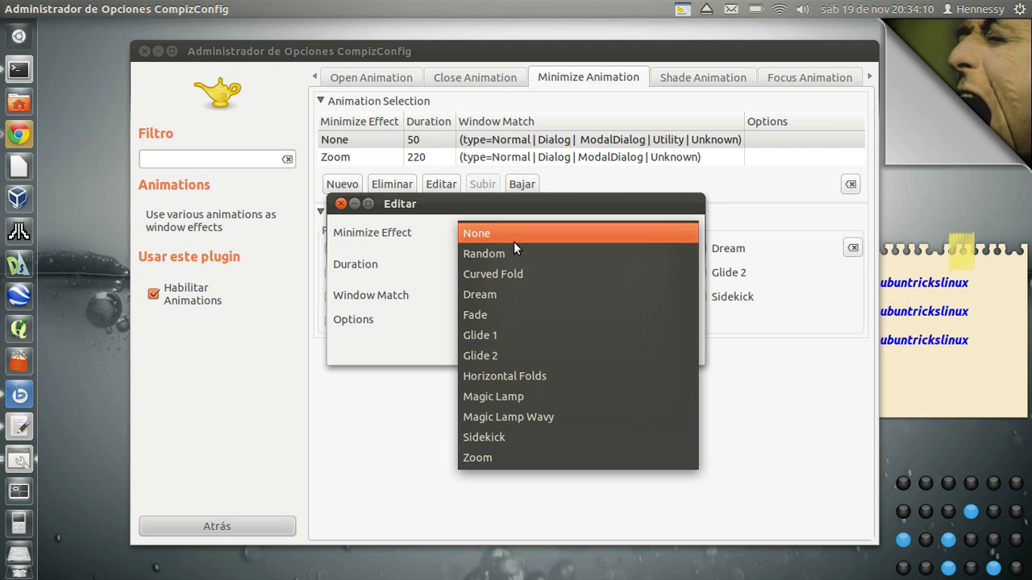
pyautogui.click(533, 395)
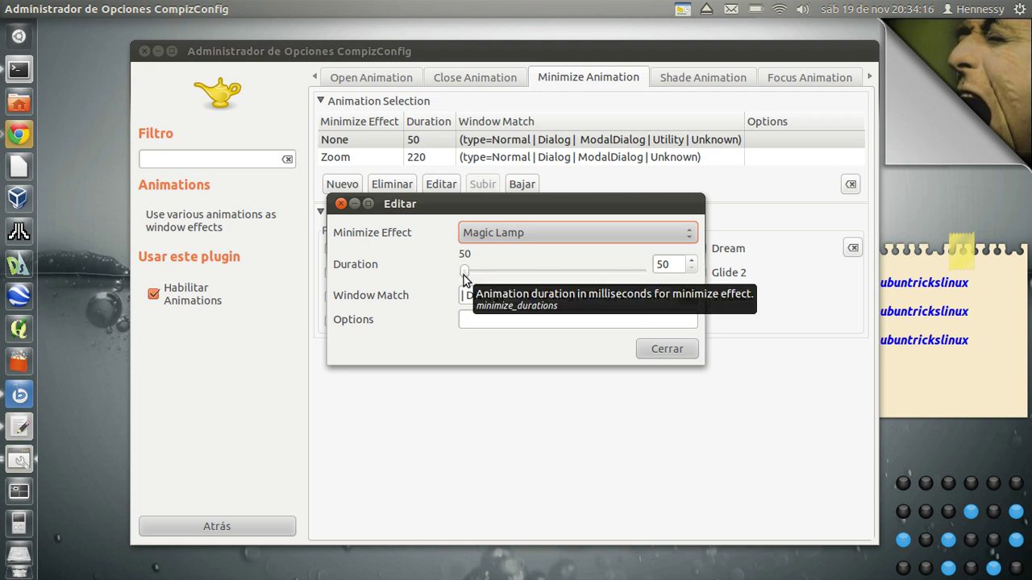
pyautogui.moveTo(464, 278); pyautogui.dragTo(517, 274)
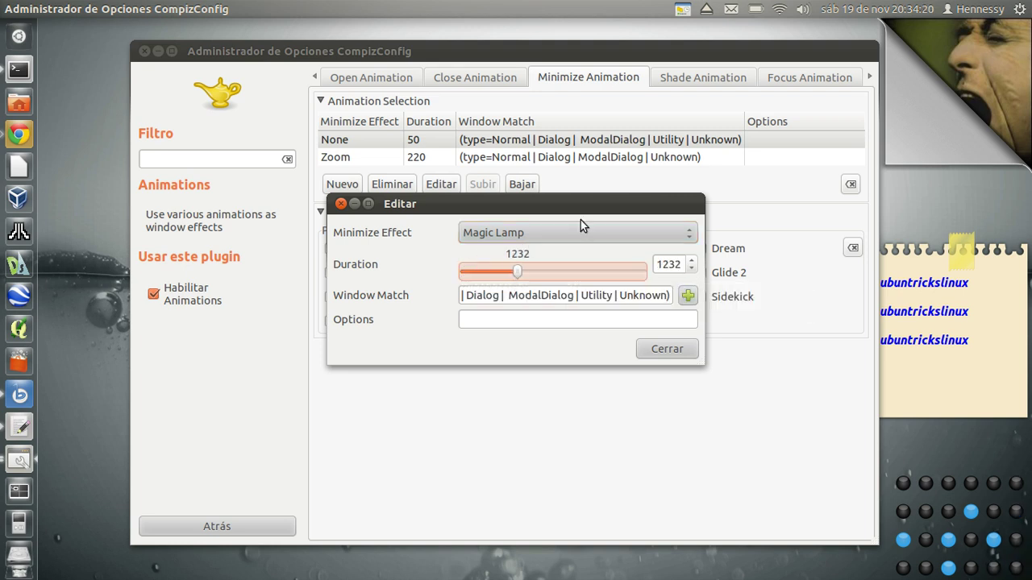
pyautogui.click(666, 349)
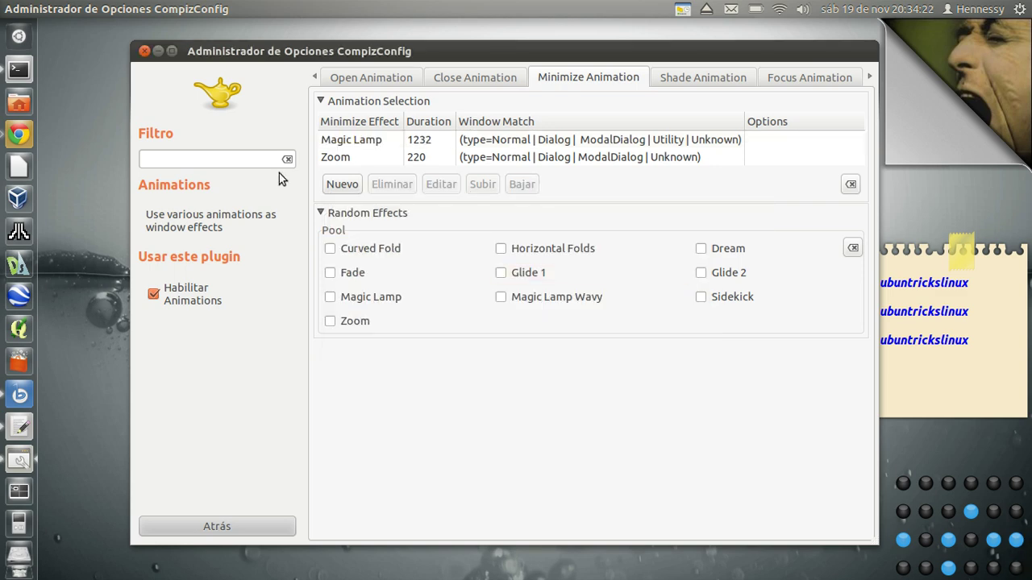
# Step: Minimize and restore the settings window to test the Magic Lamp animation
pyautogui.moveTo(277, 50); pyautogui.dragTo(294, 50)
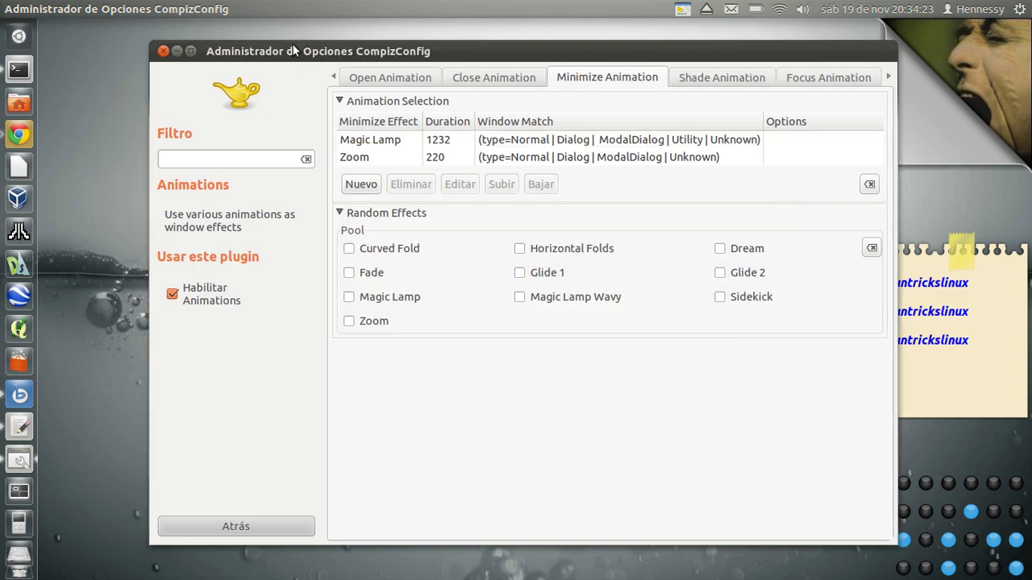
pyautogui.click(178, 51)
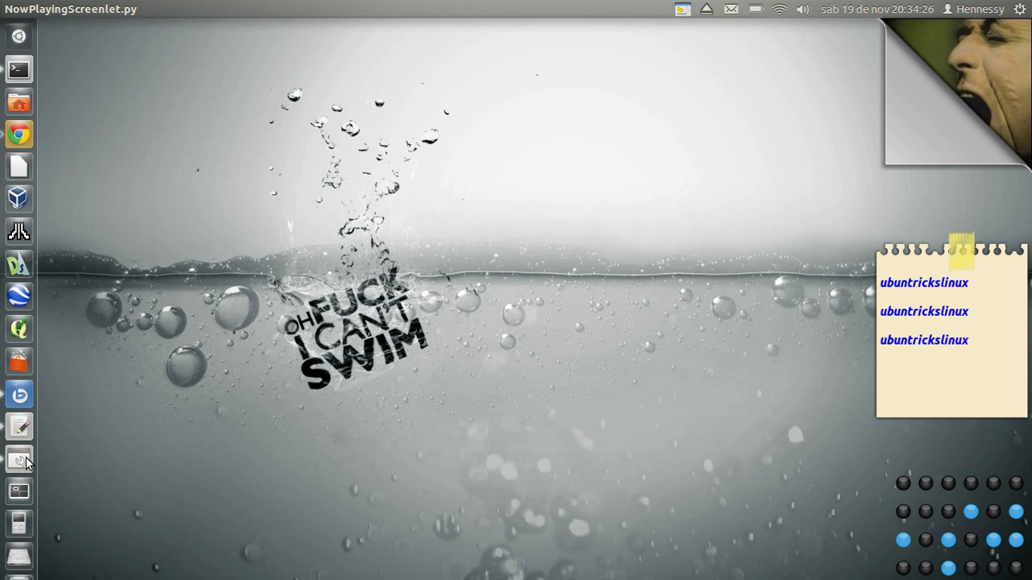
pyautogui.click(19, 460)
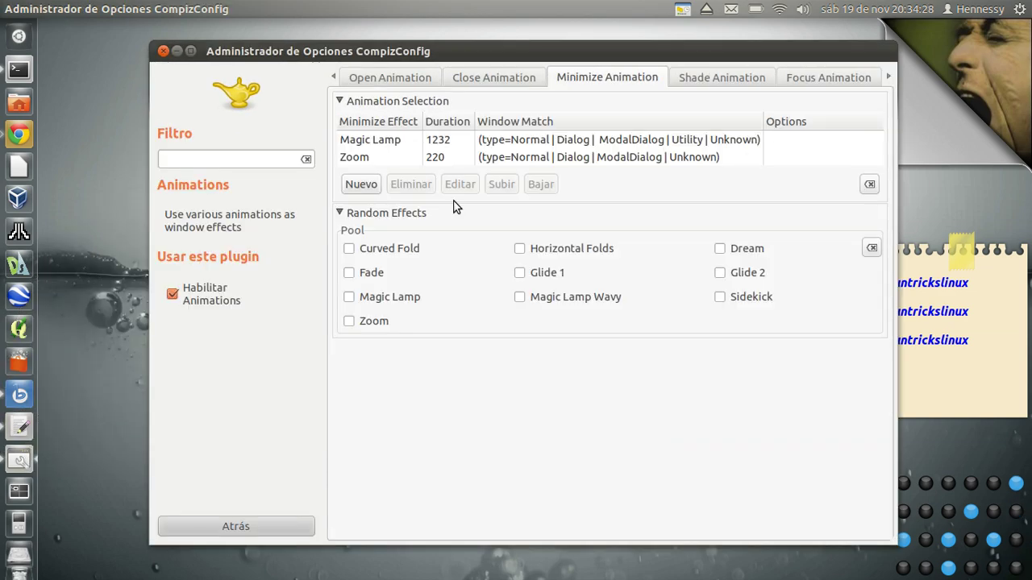
# Step: Move the Zoom entry above Magic Lamp and minimize and restore the window twice to compare the animation
pyautogui.click(450, 158)
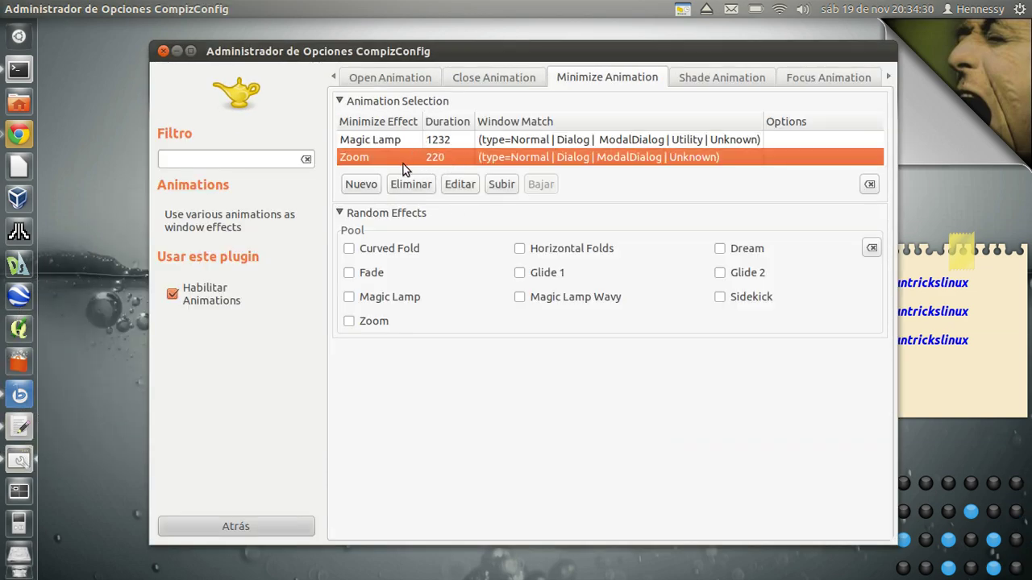
pyautogui.click(499, 185)
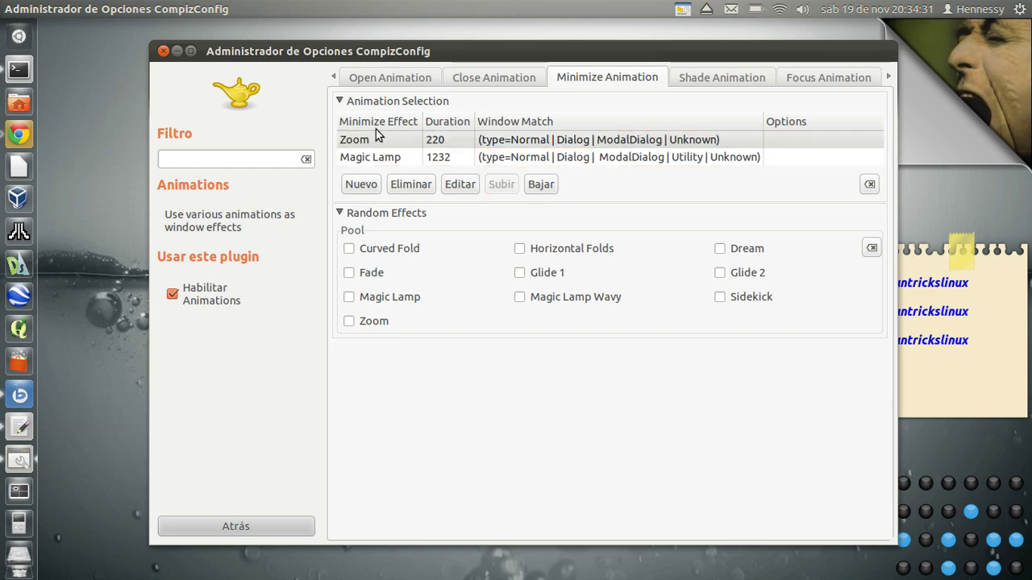
pyautogui.click(176, 51)
pyautogui.click(18, 463)
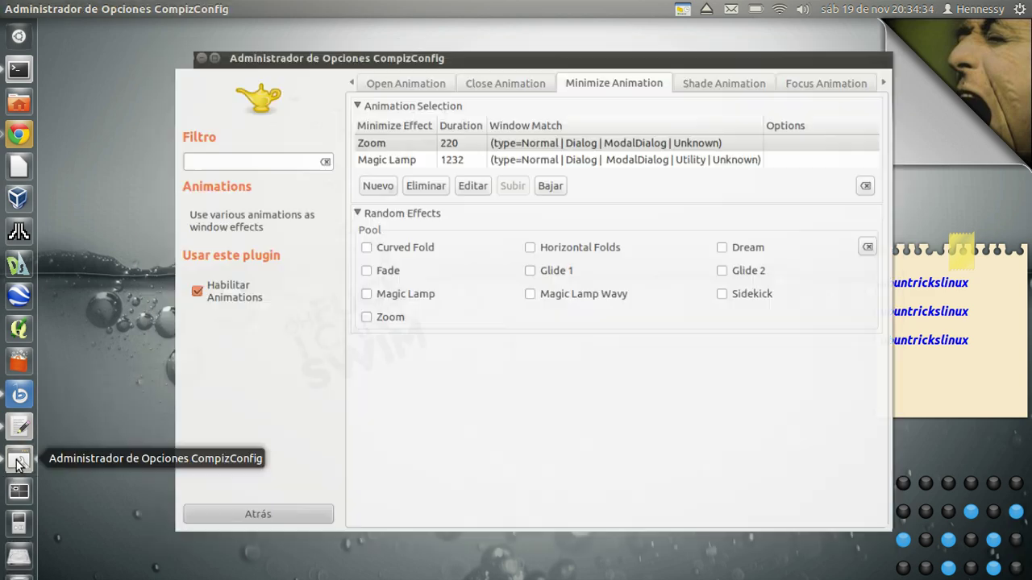
pyautogui.click(174, 50)
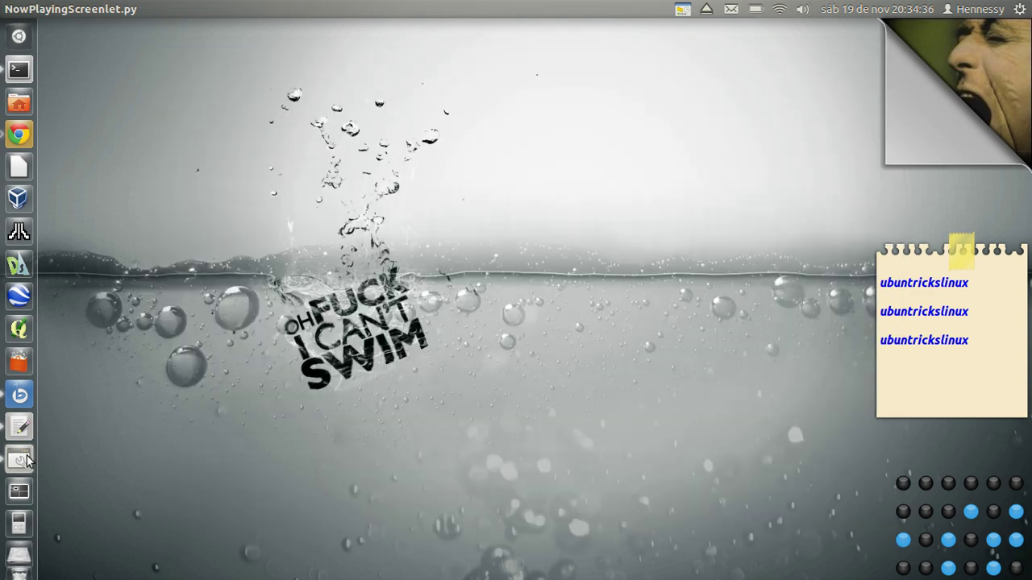
pyautogui.click(24, 460)
# Step: Move the Magic Lamp entry back above Zoom and test it by minimizing and restoring the window
pyautogui.click(430, 160)
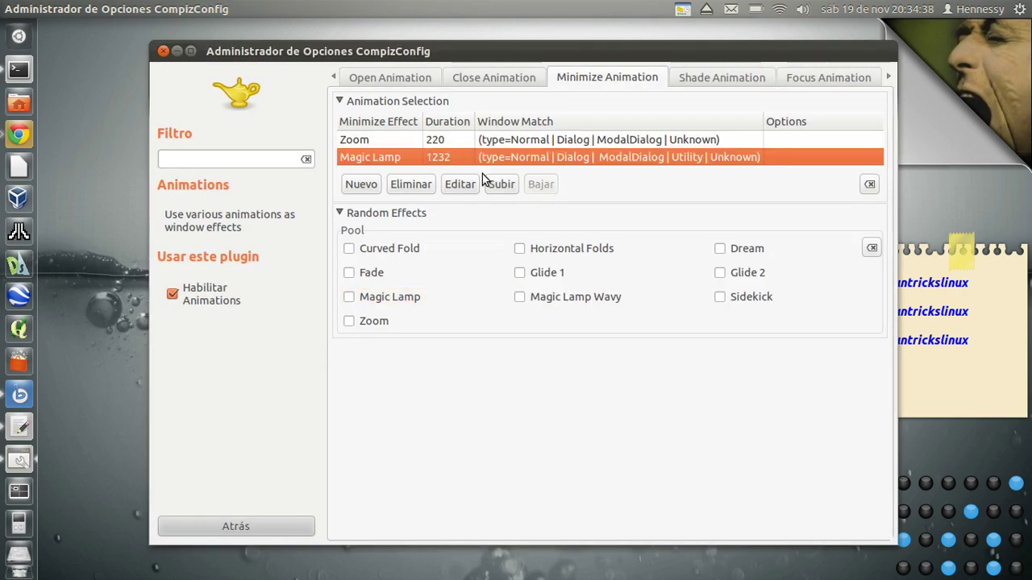
pyautogui.click(499, 185)
pyautogui.click(177, 51)
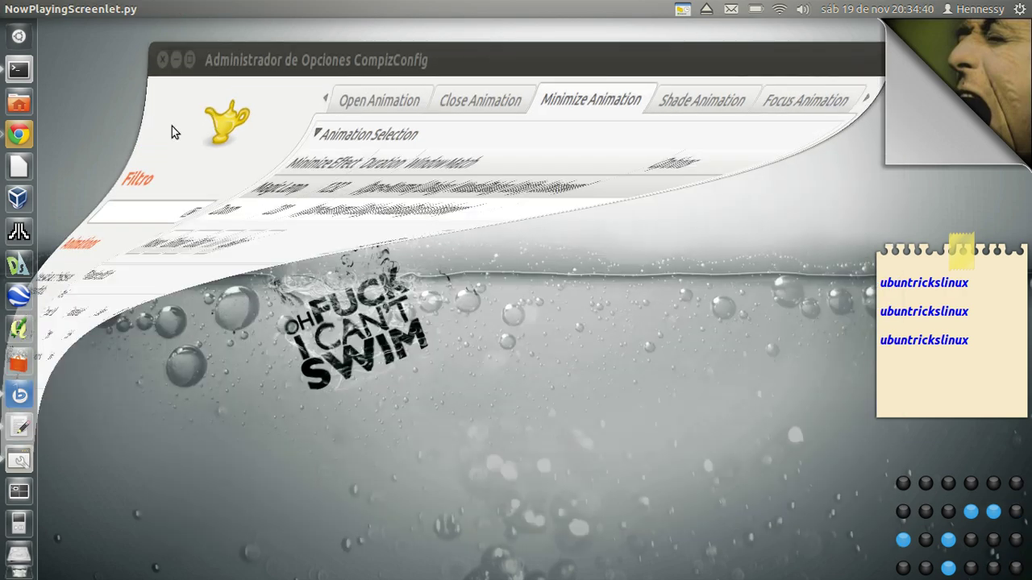
pyautogui.click(27, 463)
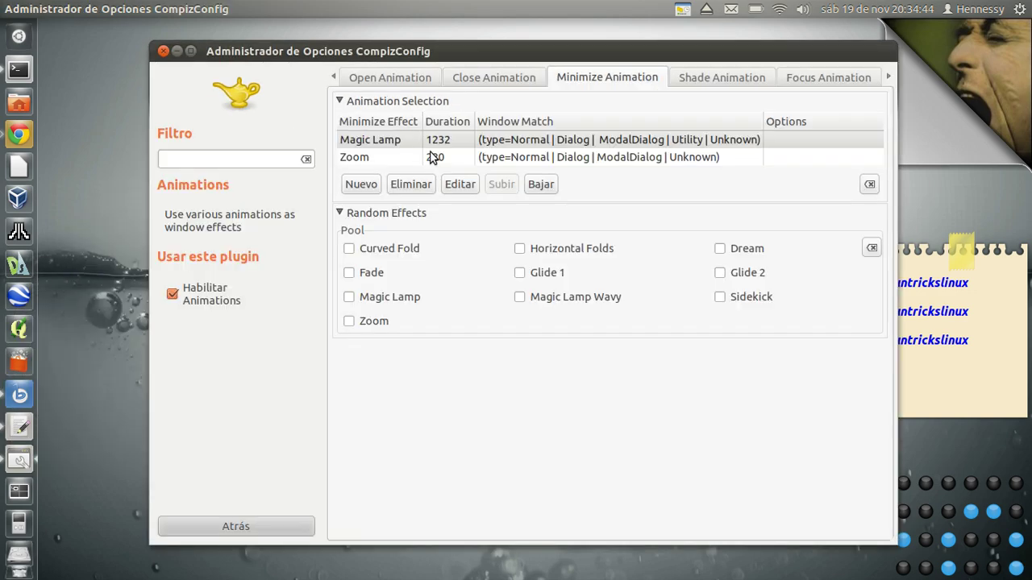
# Step: Change the Magic Lamp entry's minimize effect to Random and close its edit dialog
pyautogui.click(448, 141)
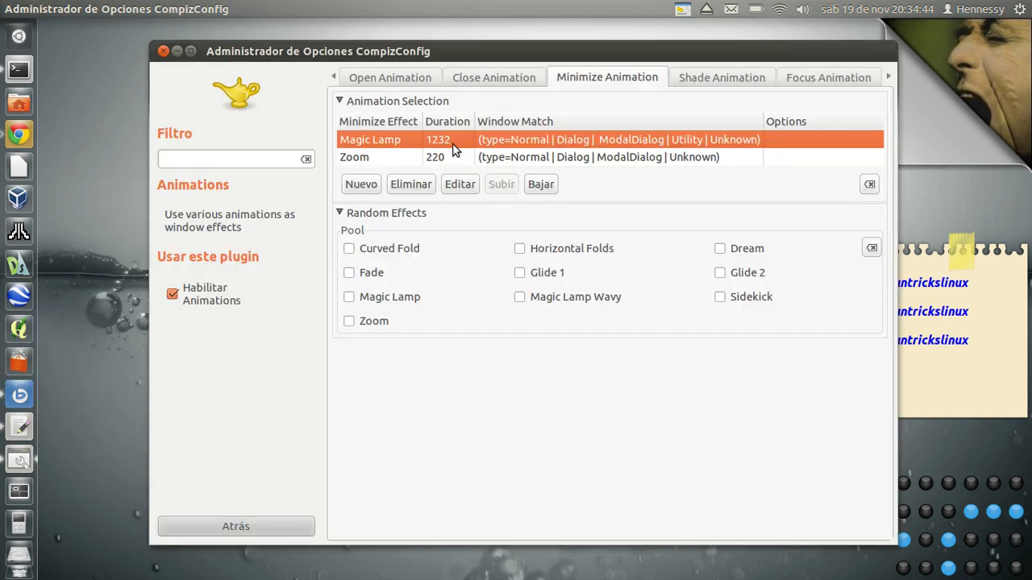
pyautogui.click(460, 184)
pyautogui.click(534, 235)
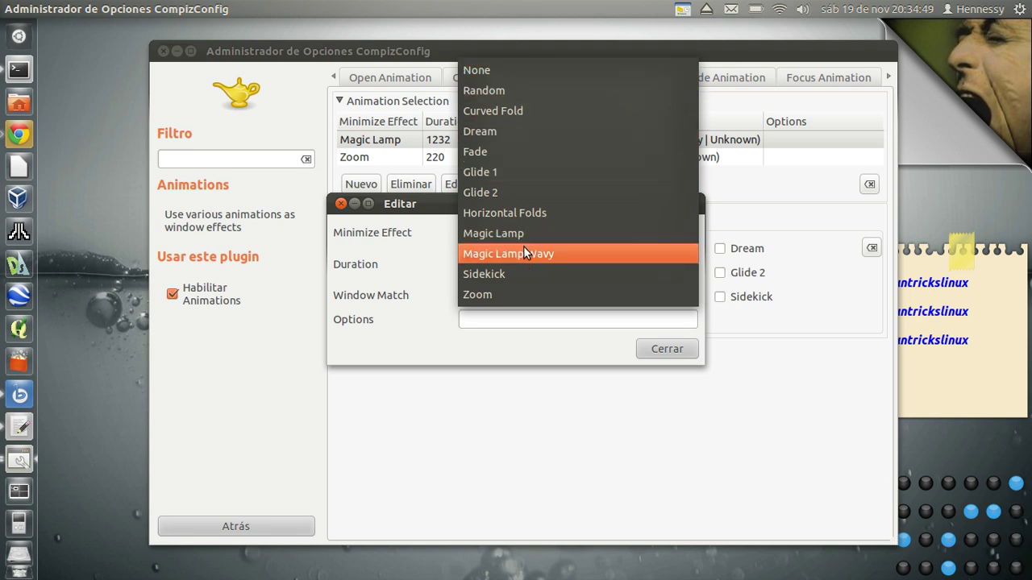
pyautogui.click(512, 93)
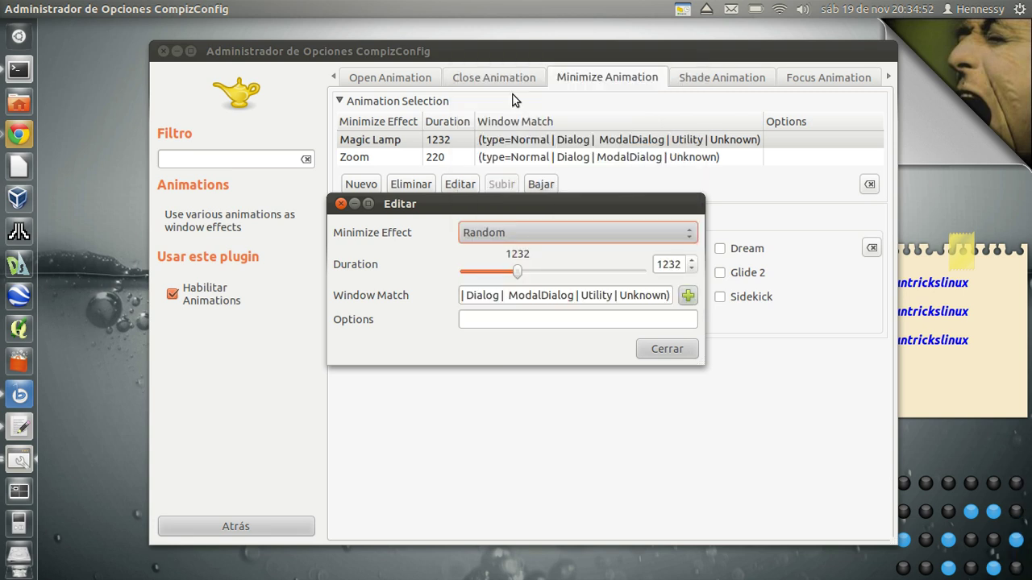
pyautogui.click(665, 355)
# Step: Minimize and restore the settings window three times to test the Random minimize effect
pyautogui.click(177, 50)
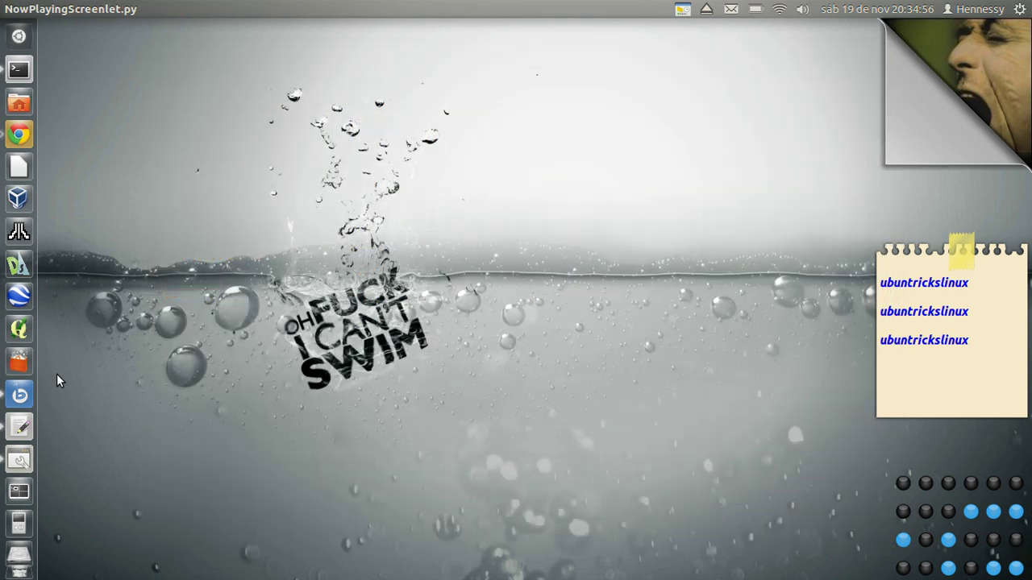
pyautogui.click(21, 459)
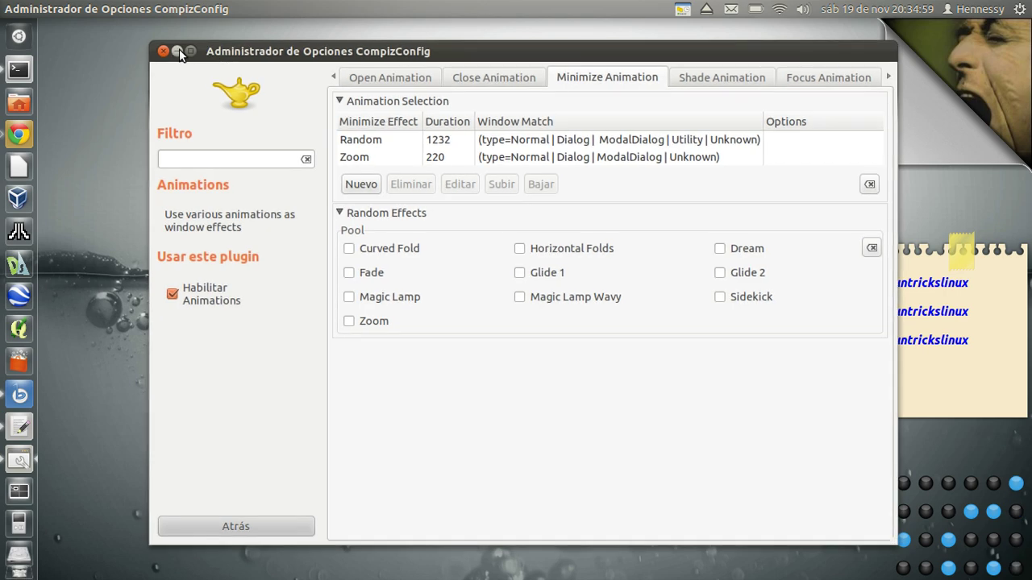
pyautogui.click(170, 57)
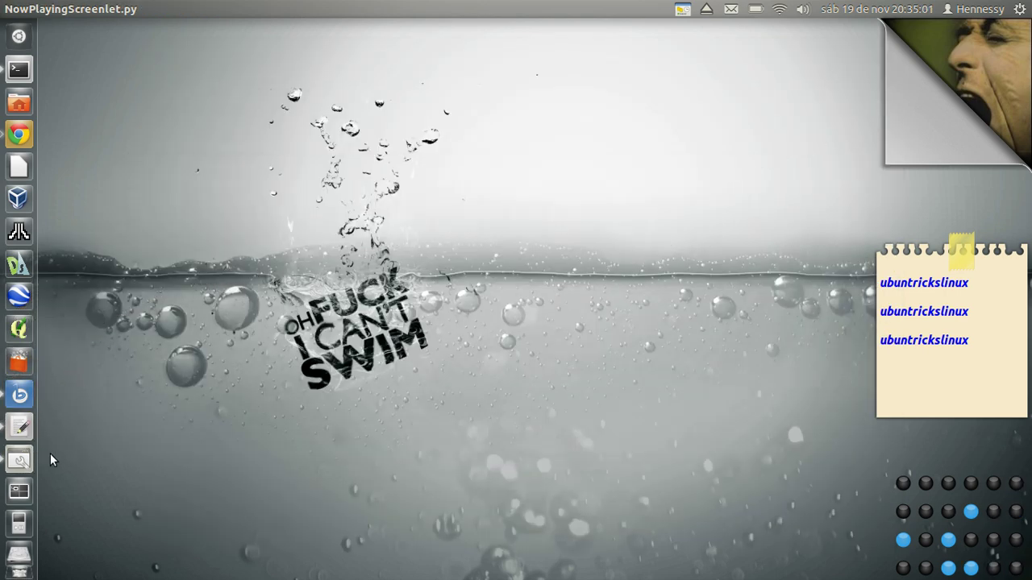
pyautogui.click(24, 458)
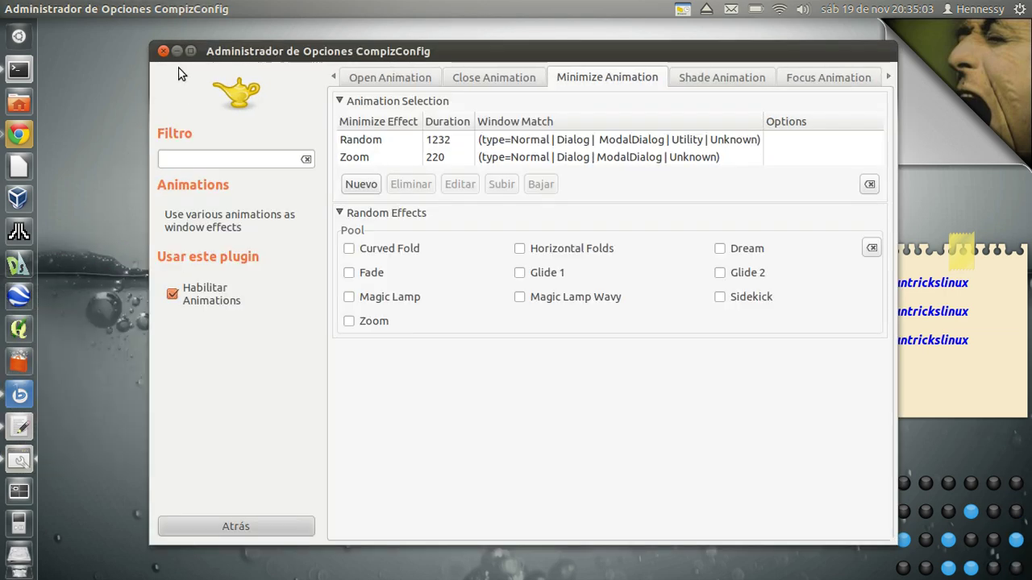
pyautogui.click(174, 48)
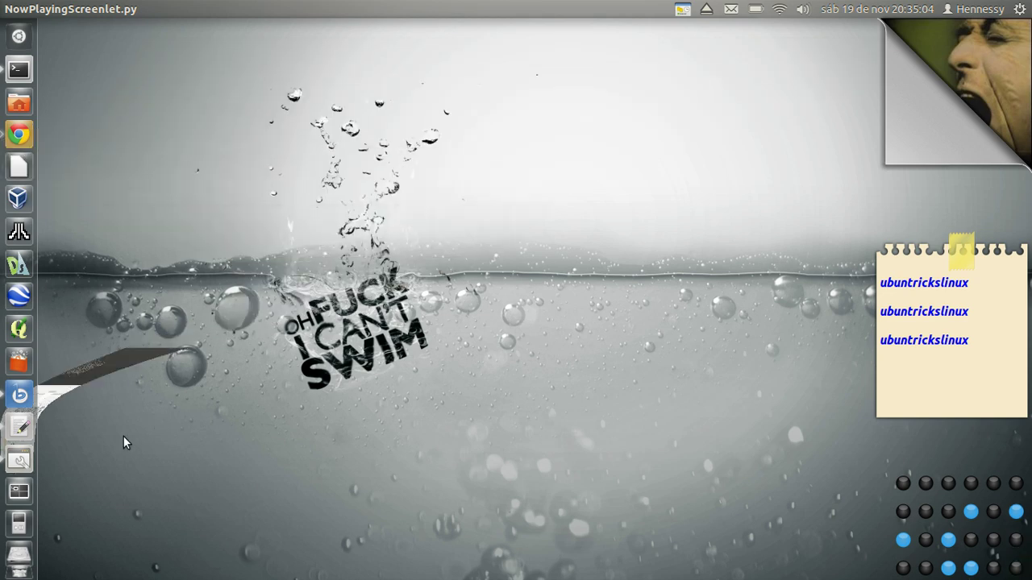
pyautogui.click(19, 458)
# Step: Set the Random entry's animation duration to 4000 ms and close its edit dialog
pyautogui.click(498, 142)
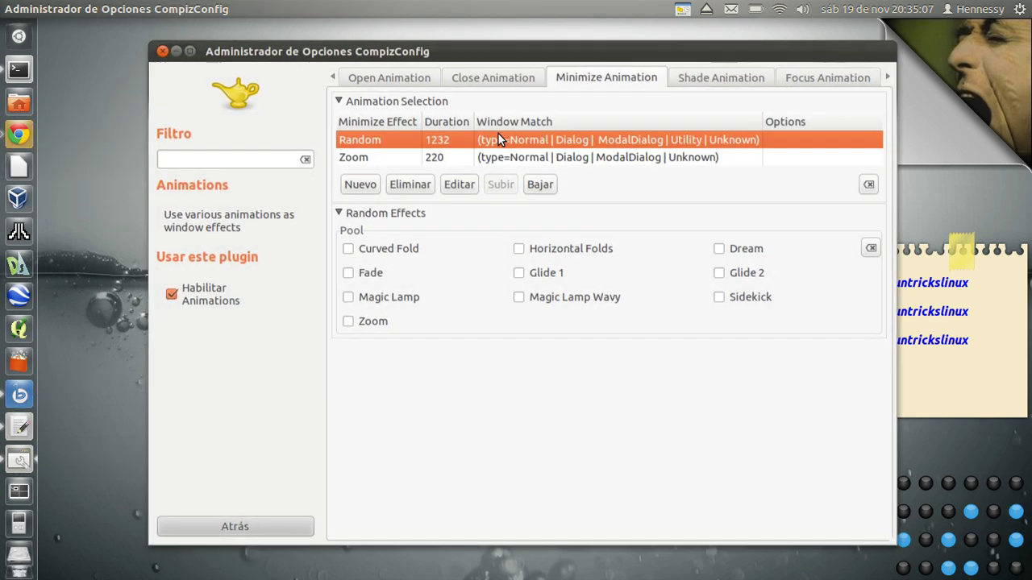
pyautogui.click(459, 183)
pyautogui.moveTo(516, 271); pyautogui.dragTo(542, 272)
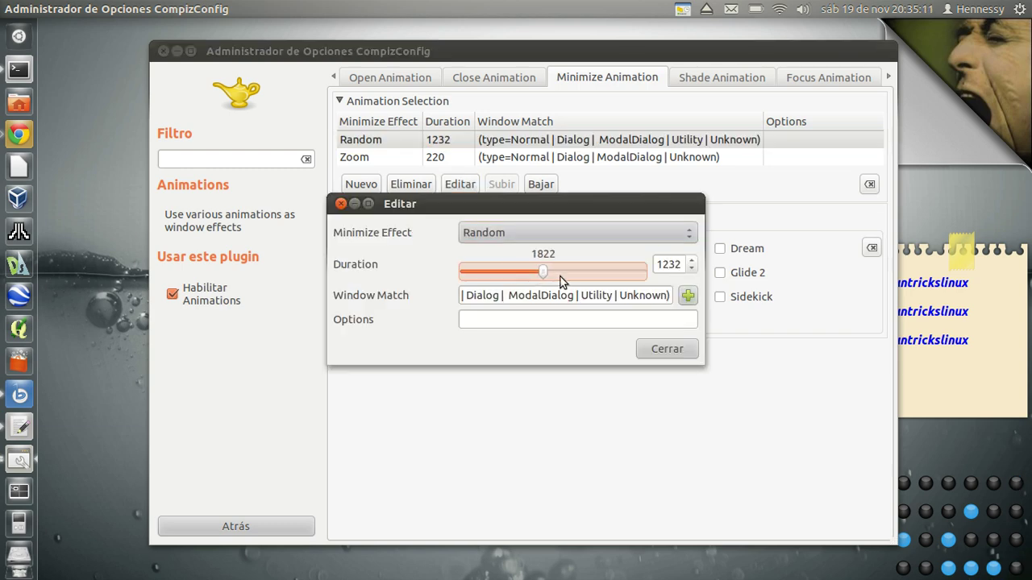
pyautogui.click(658, 351)
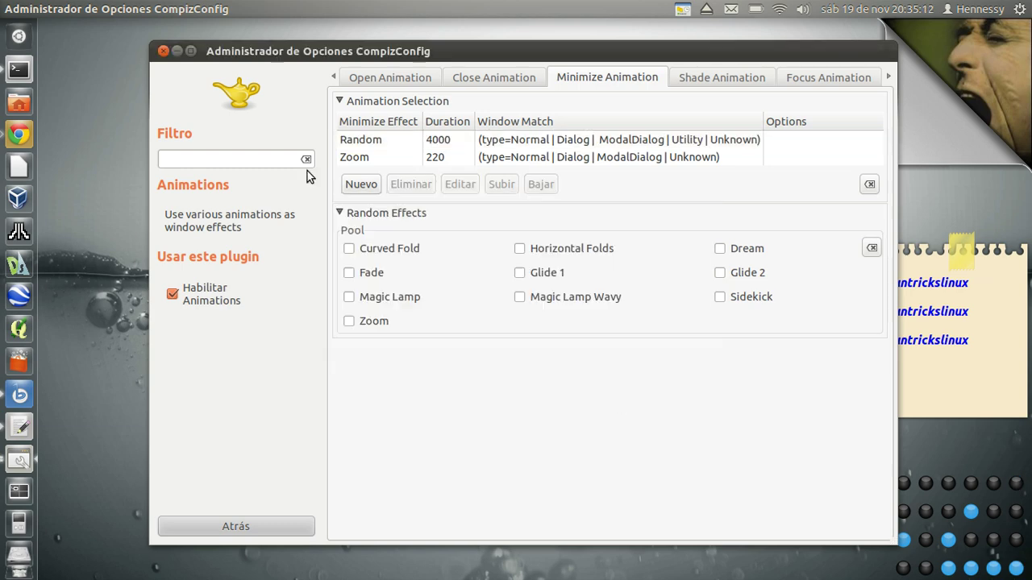
# Step: Minimize and restore the window to test the 4000 ms animation, and select the Random entry again
pyautogui.click(176, 51)
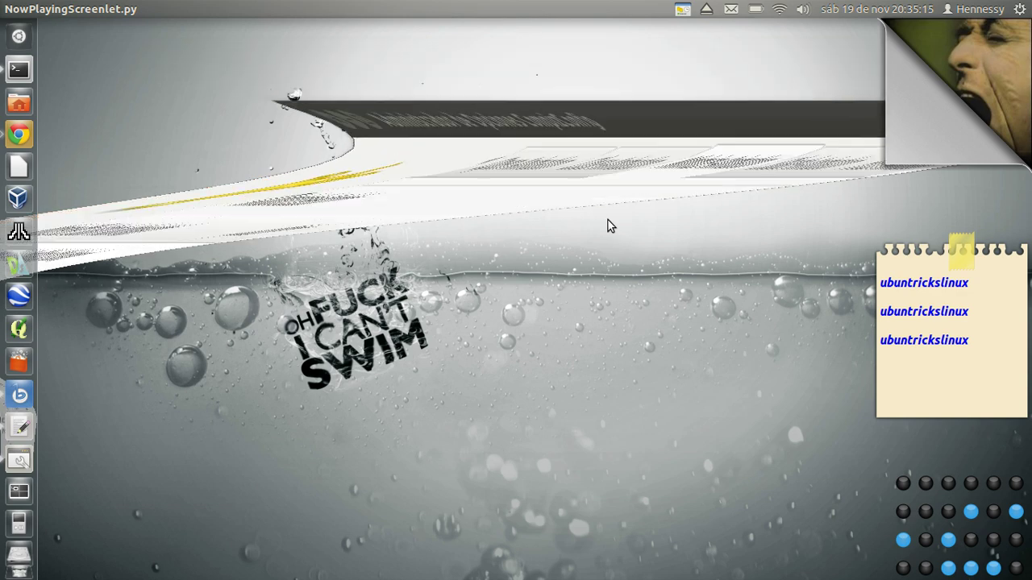
pyautogui.click(21, 462)
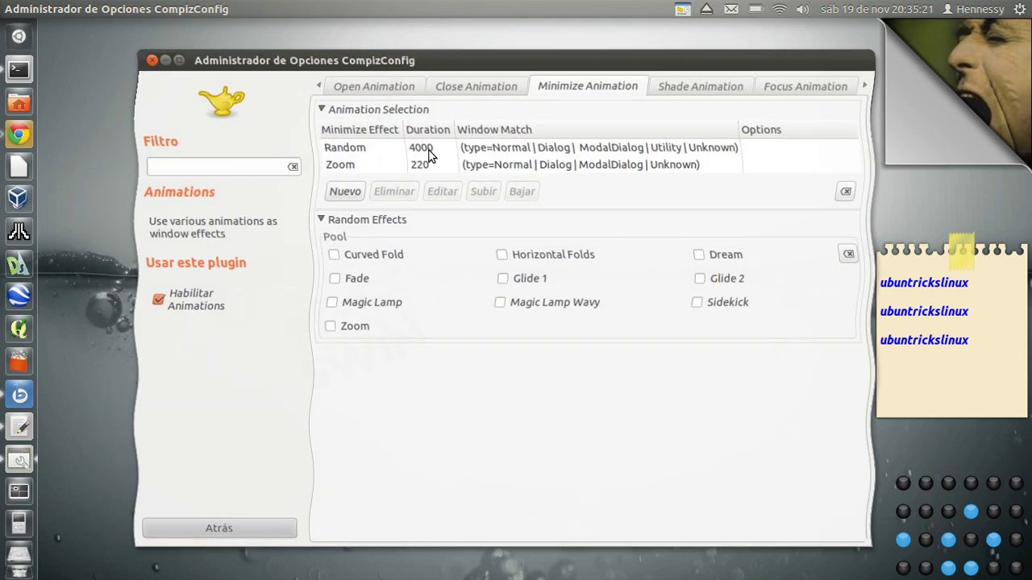
pyautogui.click(440, 148)
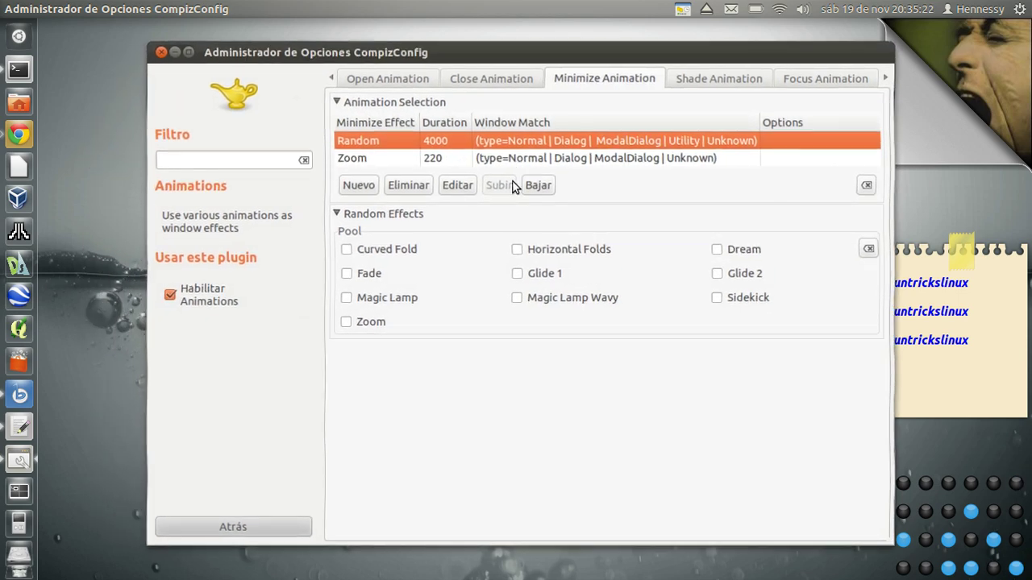
# Step: Set the Random minimize entry's animation duration to 500 ms and close its edit dialog
pyautogui.click(461, 186)
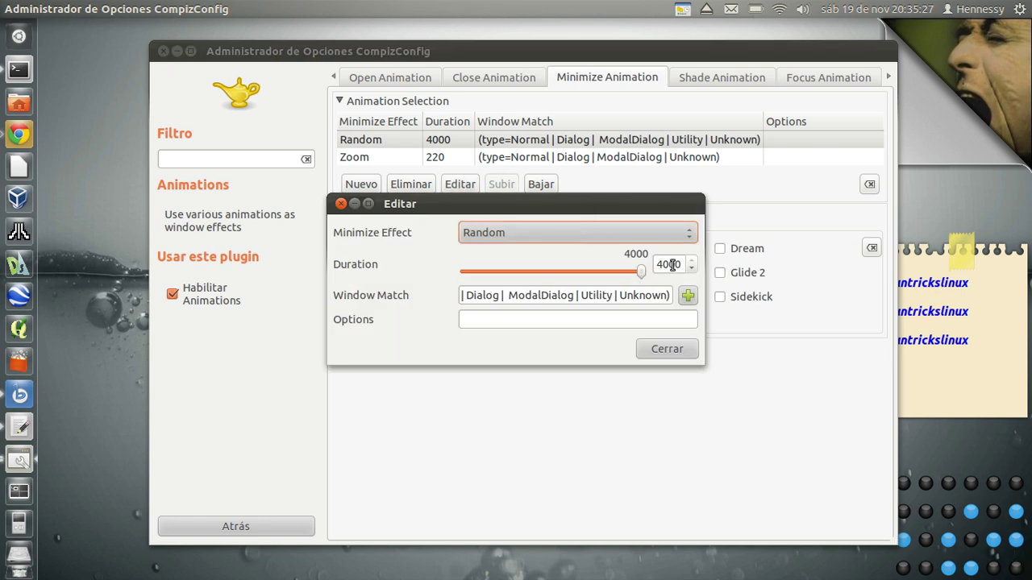
pyautogui.moveTo(680, 264); pyautogui.dragTo(636, 263)
pyautogui.write('1500')
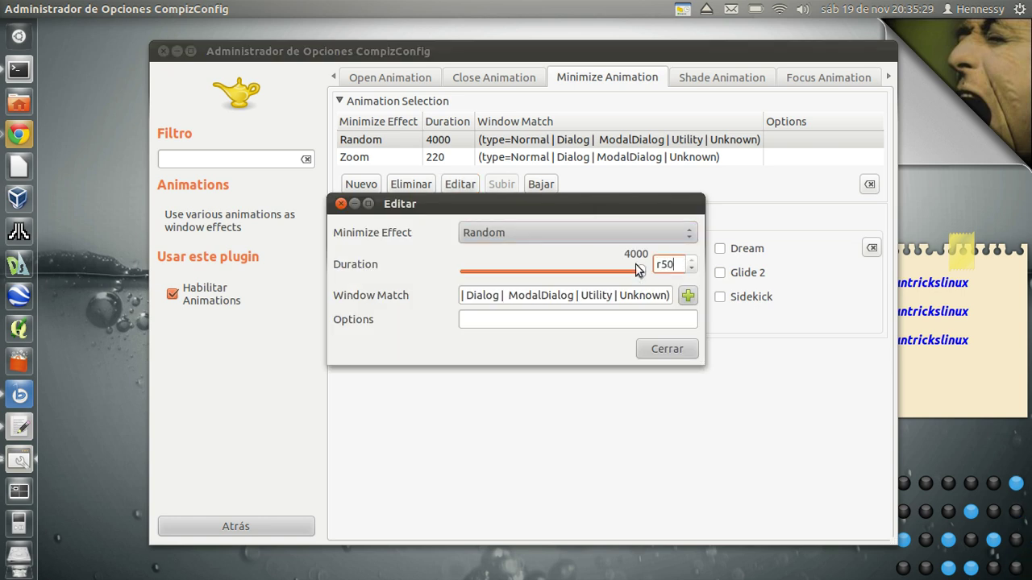
pyautogui.press('Return')
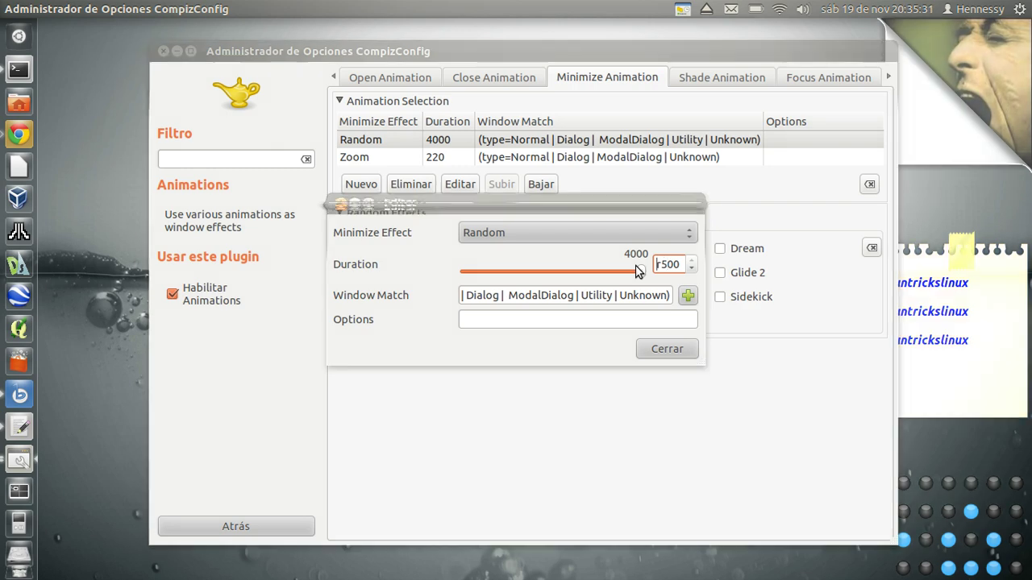
pyautogui.click(667, 348)
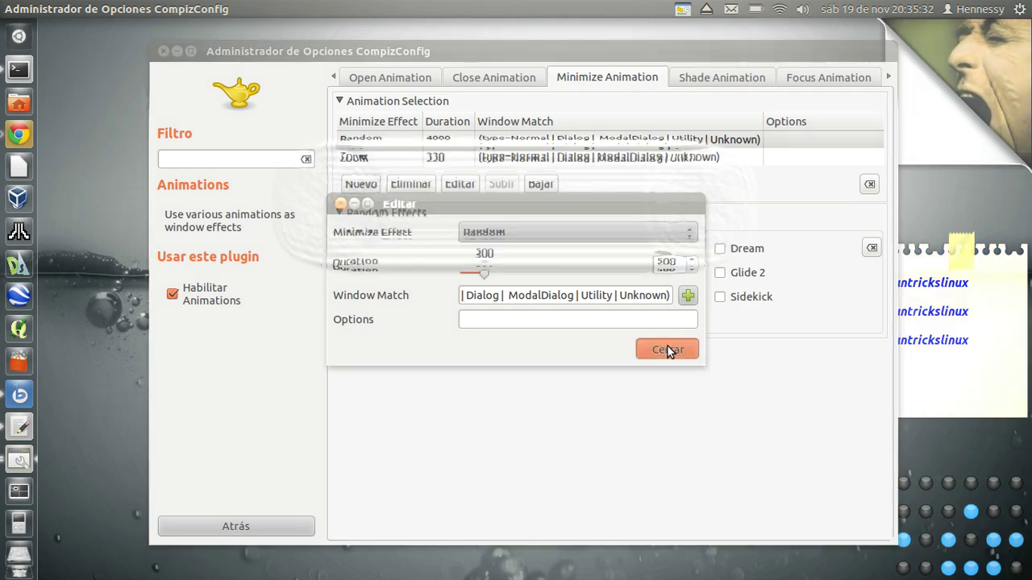
# Step: Minimize and restore the settings window to test the 500 ms minimize animation, and reposition the window on the desktop
pyautogui.click(177, 50)
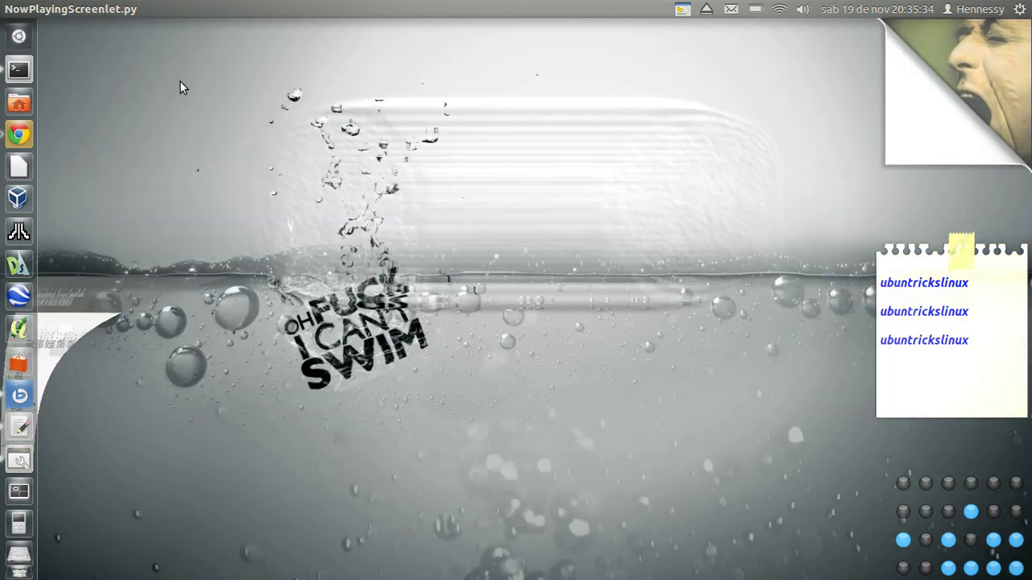
pyautogui.click(20, 460)
pyautogui.click(26, 468)
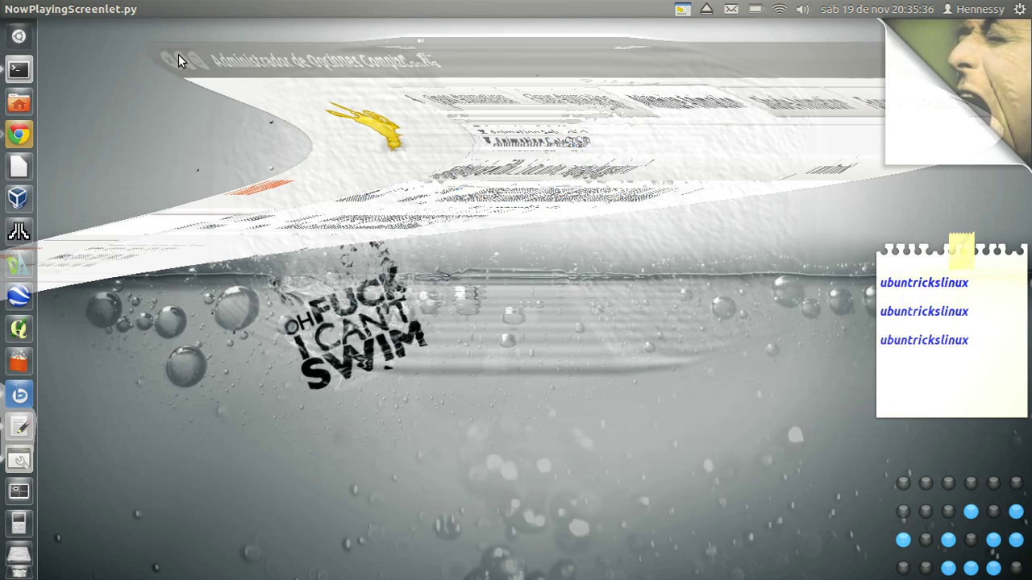
pyautogui.click(28, 472)
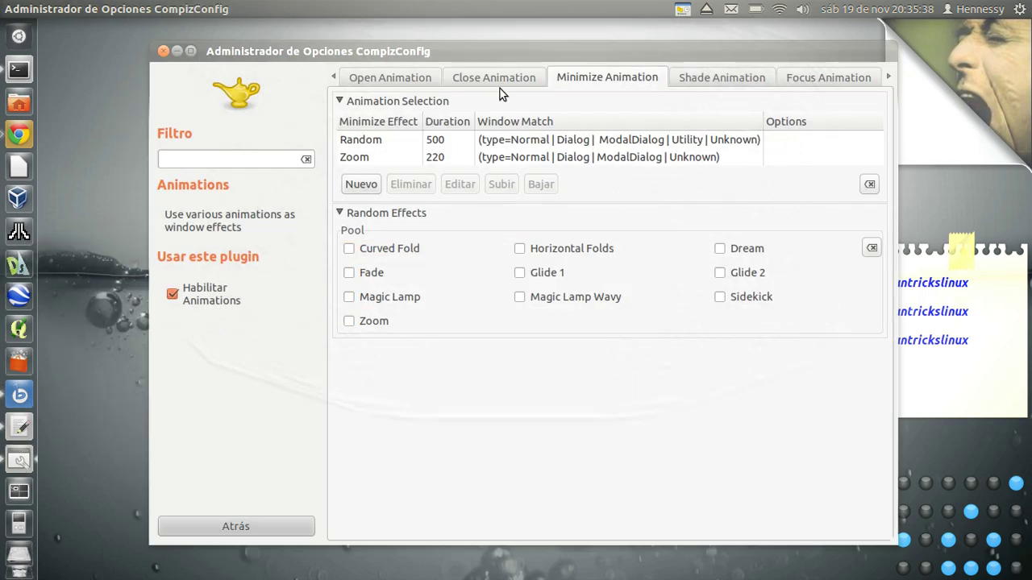
pyautogui.moveTo(522, 56); pyautogui.dragTo(474, 56)
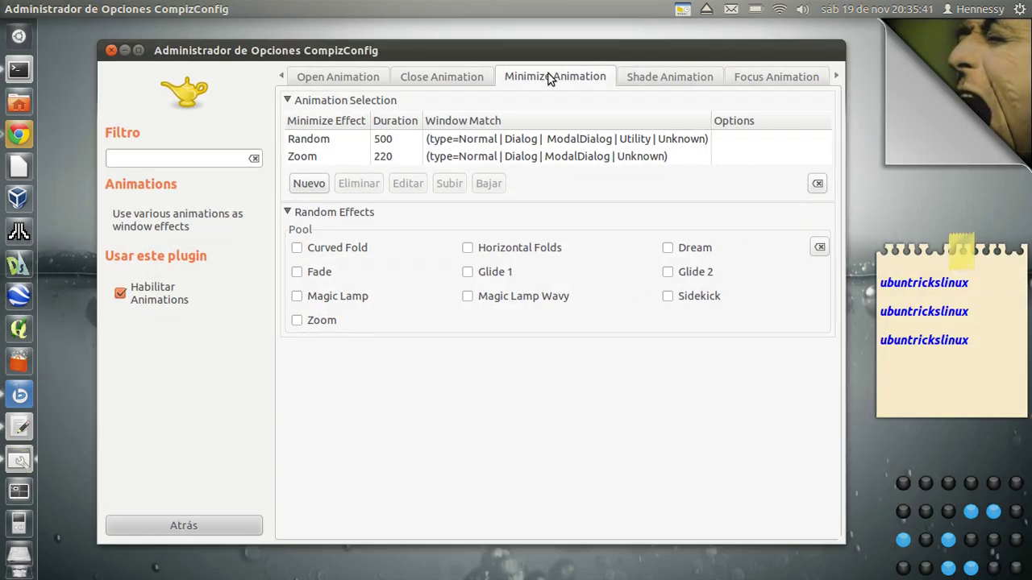
# Step: Add an open animation entry with the window match (type=Normal | Dialog | ModalDialog | Utility | Unknown) copied from the gedit document
pyautogui.click(434, 76)
pyautogui.click(363, 76)
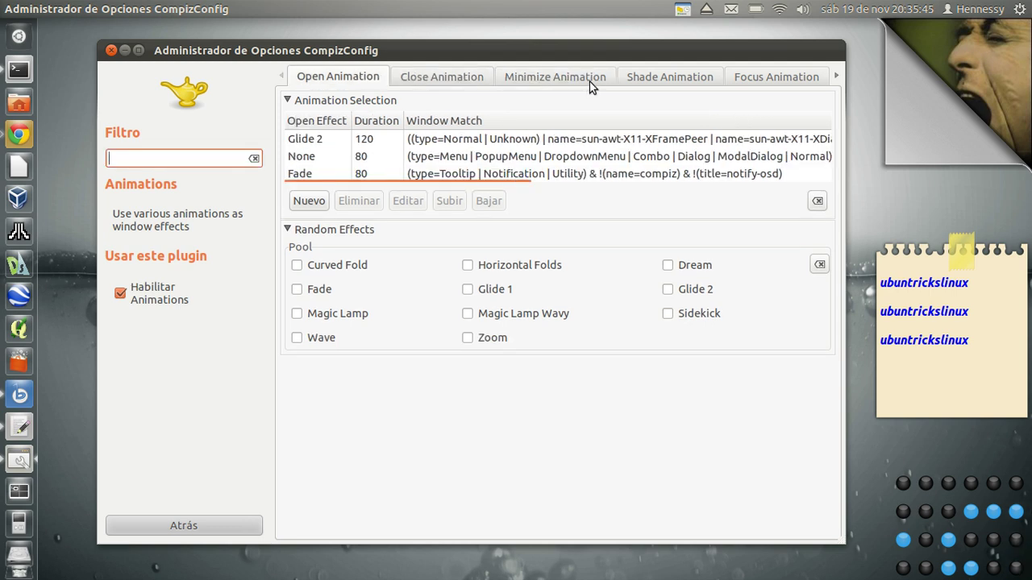
pyautogui.click(309, 200)
pyautogui.click(19, 427)
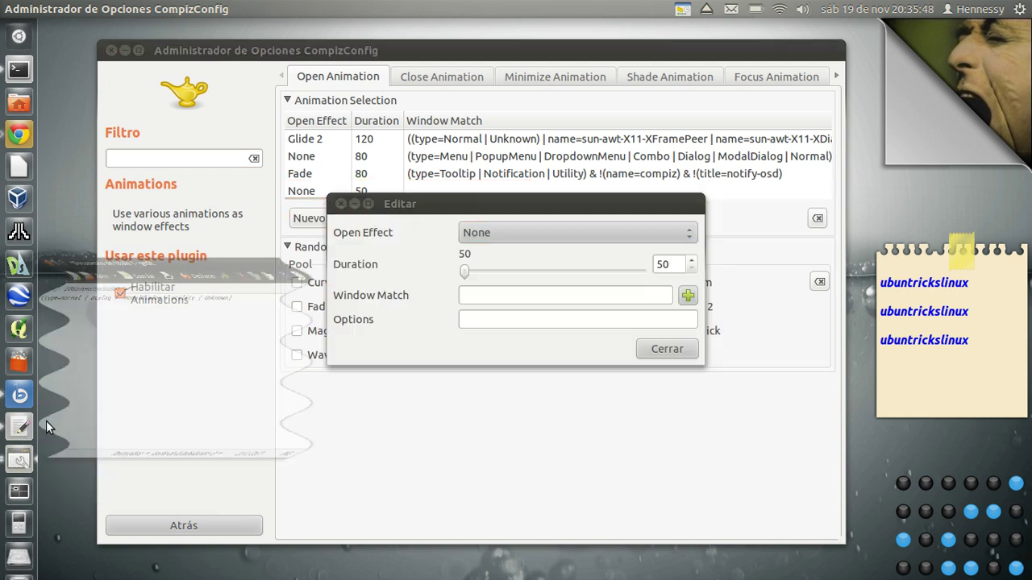
pyautogui.moveTo(572, 159); pyautogui.dragTo(129, 164)
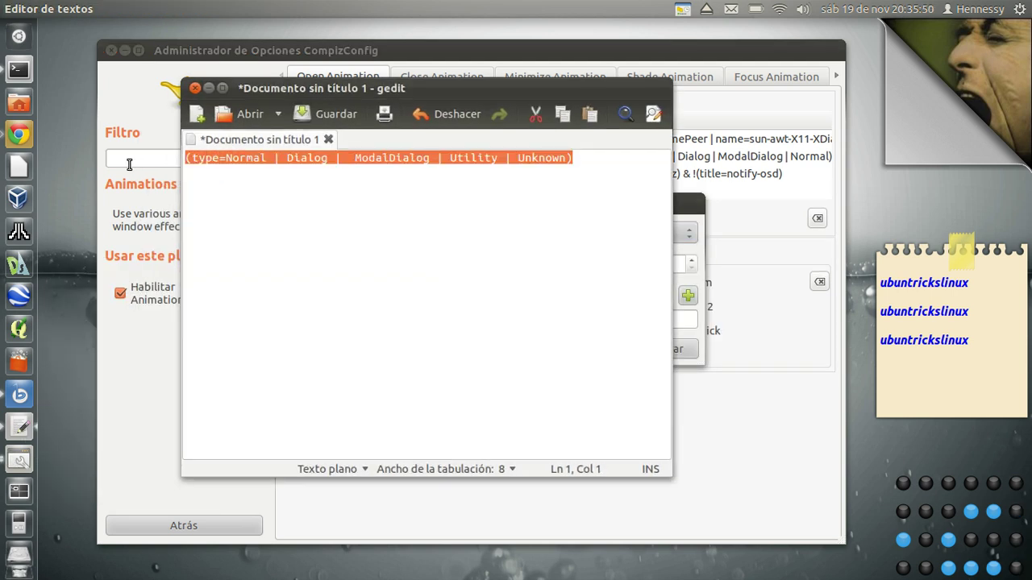
pyautogui.rightClick(270, 169)
pyautogui.click(310, 229)
pyautogui.click(211, 89)
pyautogui.click(506, 296)
pyautogui.hotkey('ctrl', 'v')
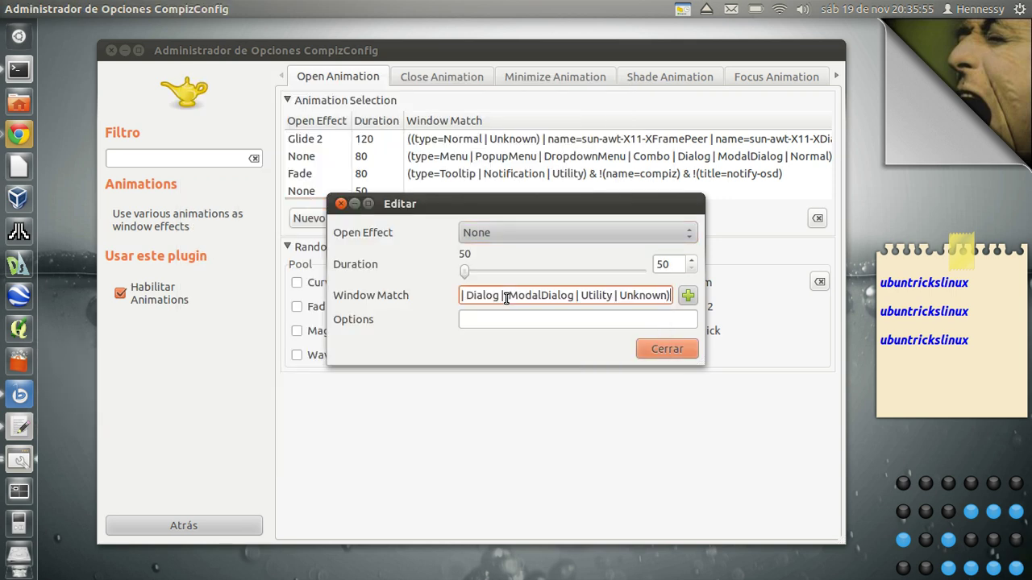
# Step: Set the new open animation entry's duration to 500 ms and its effect to Random, and close the edit dialog
pyautogui.click(672, 265)
pyautogui.write('0')
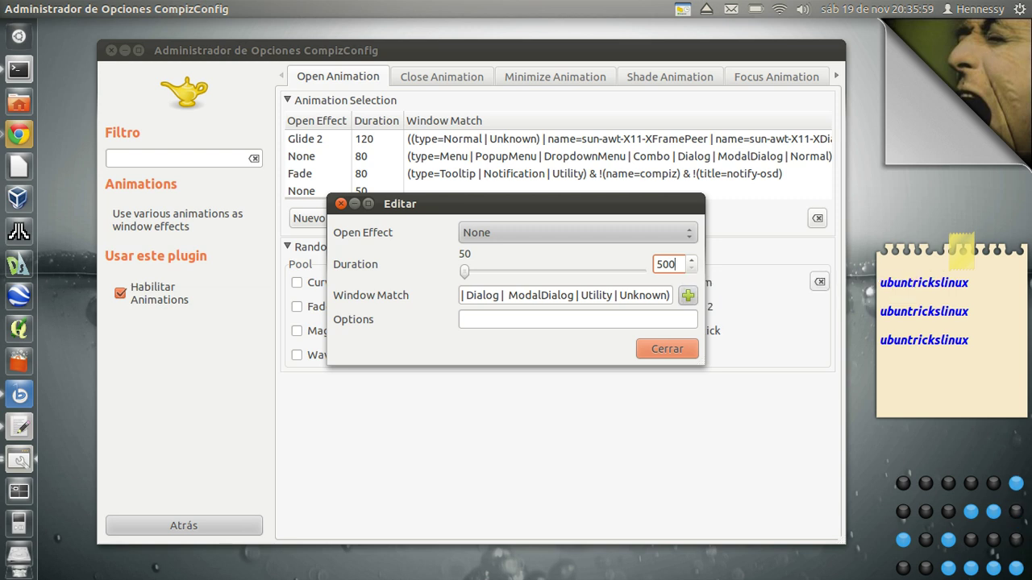
pyautogui.click(642, 225)
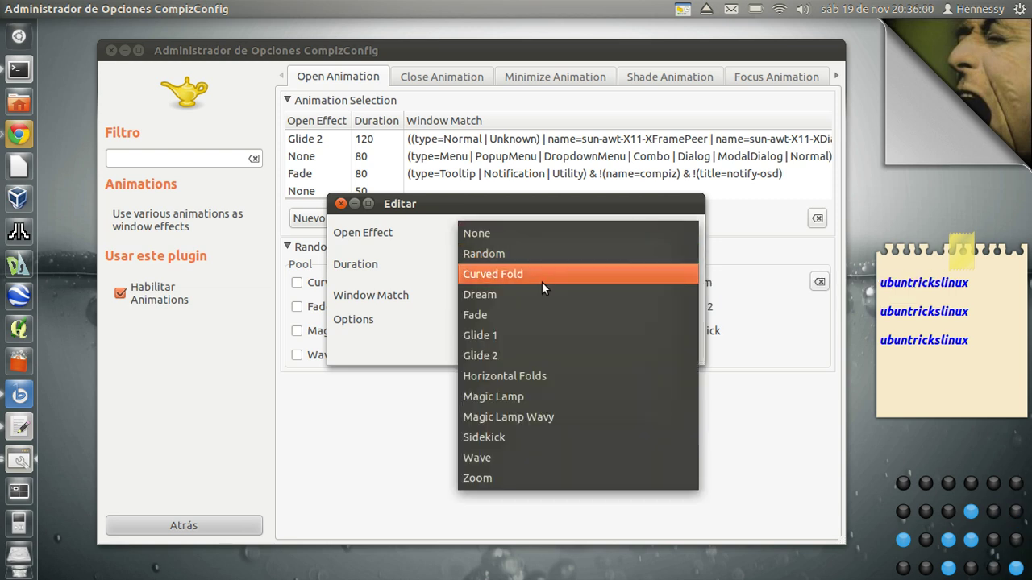
pyautogui.click(526, 251)
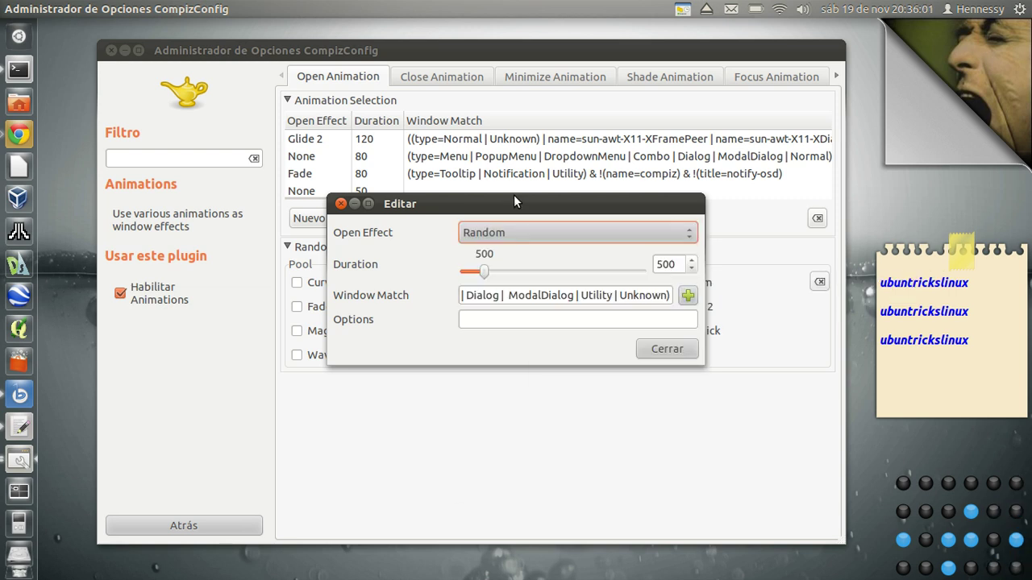
pyautogui.click(670, 352)
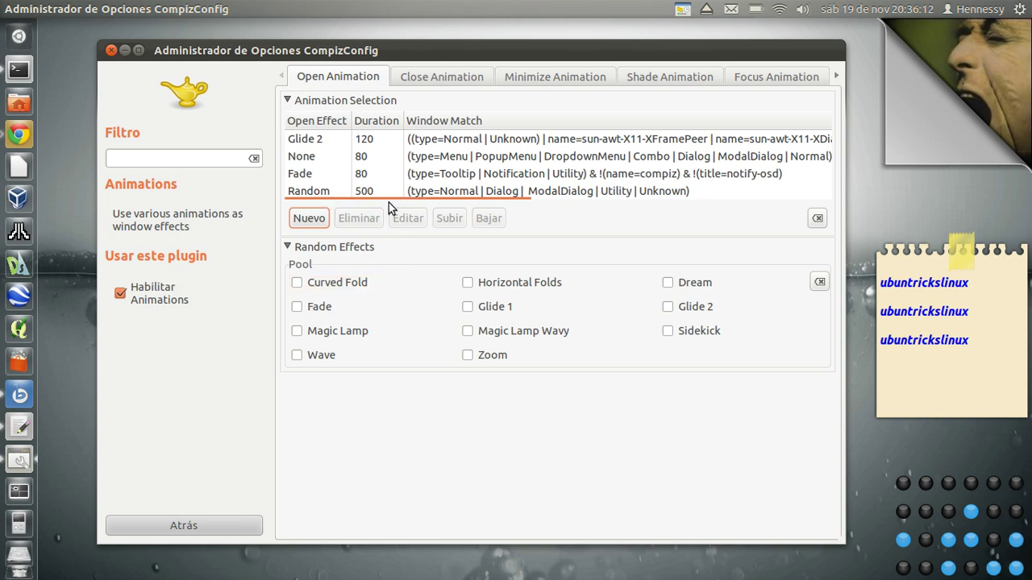
# Step: Move the Random entry up to first place in the open animation list
pyautogui.moveTo(395, 199); pyautogui.dragTo(297, 206)
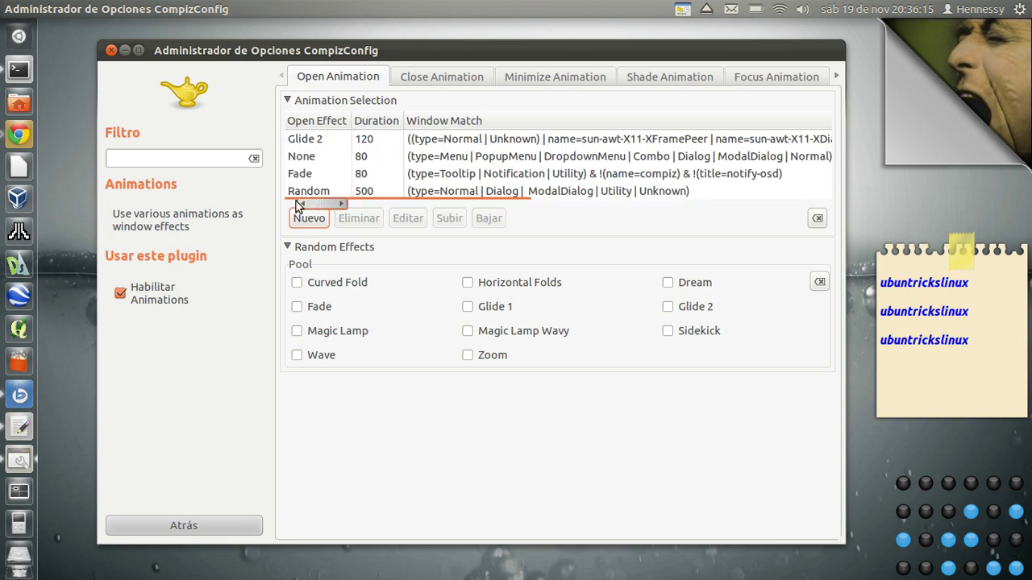
pyautogui.click(380, 194)
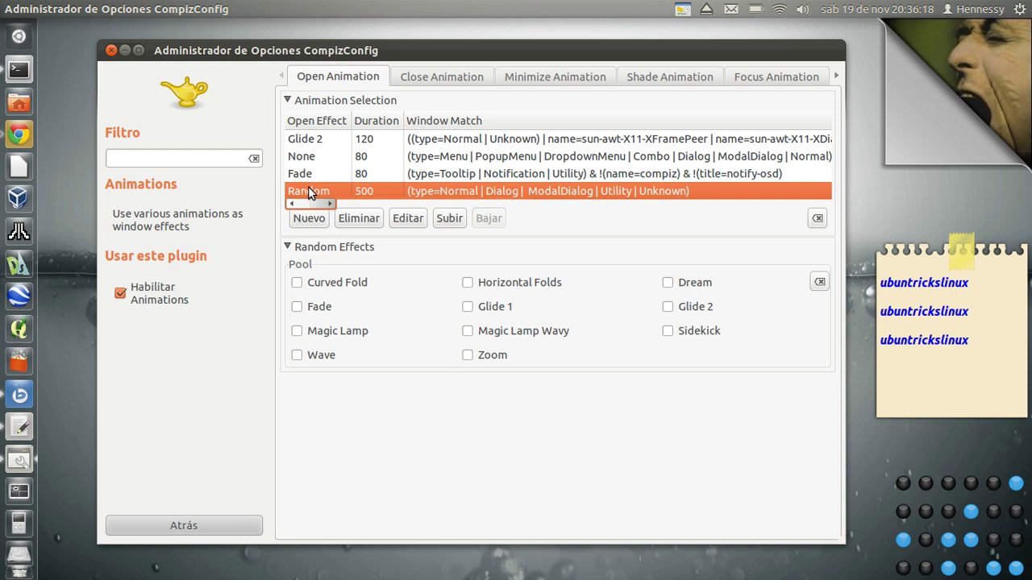
pyautogui.click(446, 224)
pyautogui.click(445, 224)
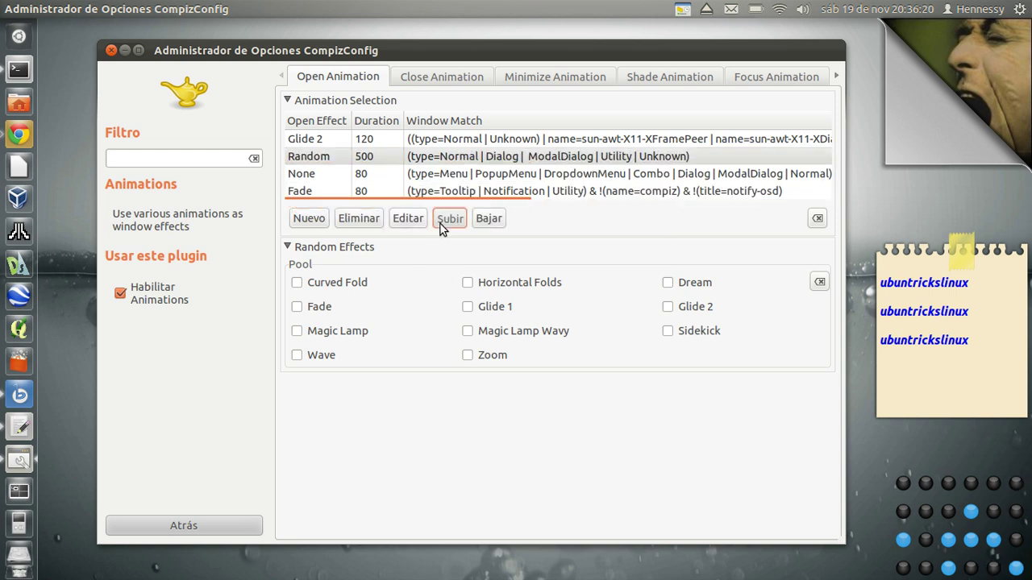
pyautogui.click(446, 224)
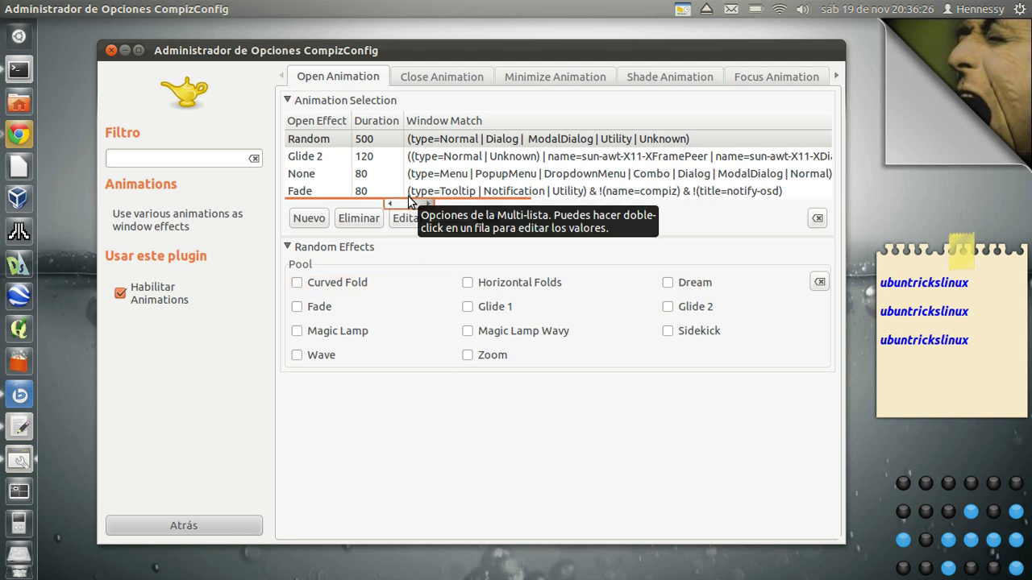
# Step: Examine the full window match expressions and options of the open animation entries
pyautogui.press('super+m')
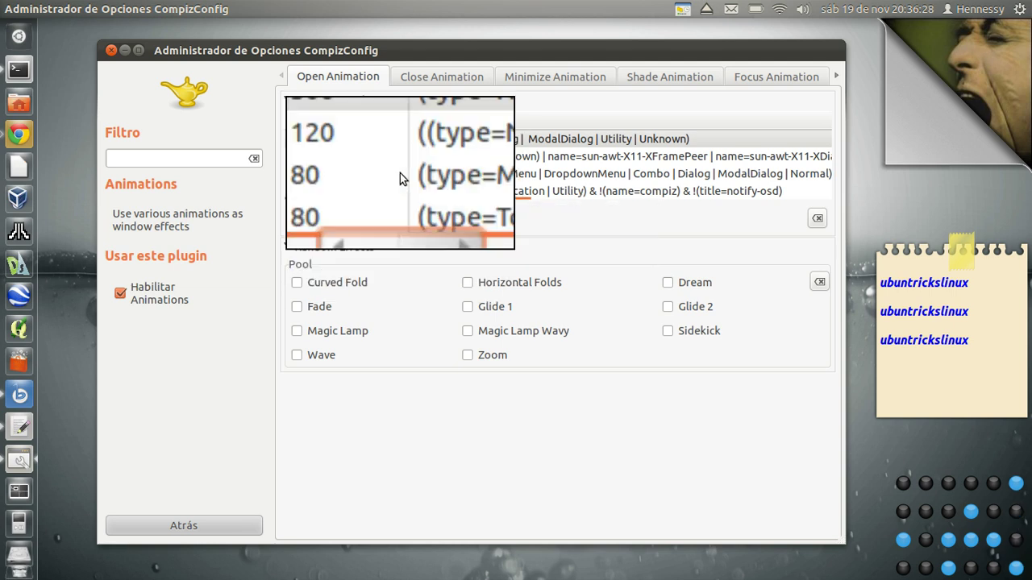
pyautogui.hscroll(5, 399, 178)
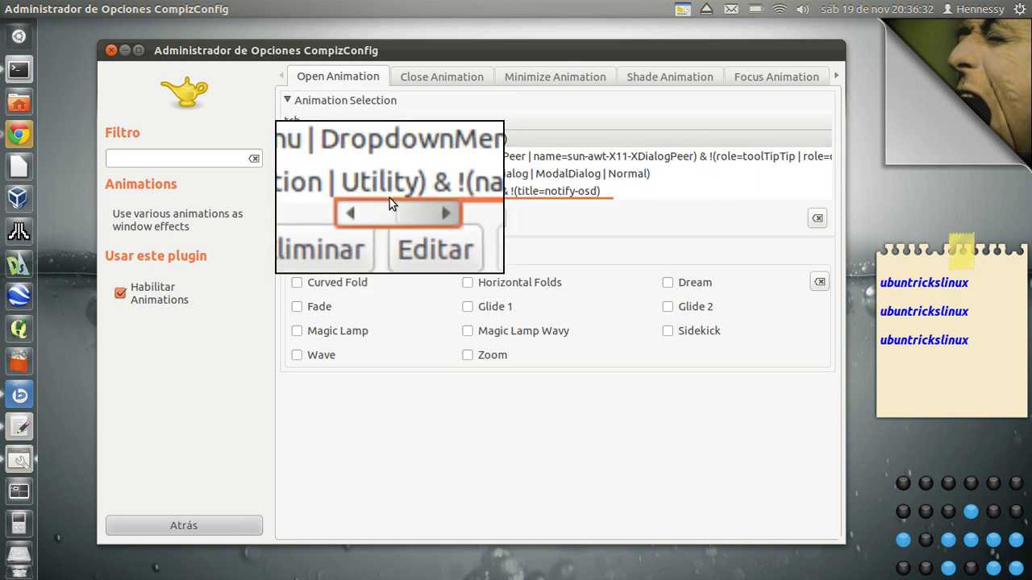
pyautogui.hscroll(5, 389, 198)
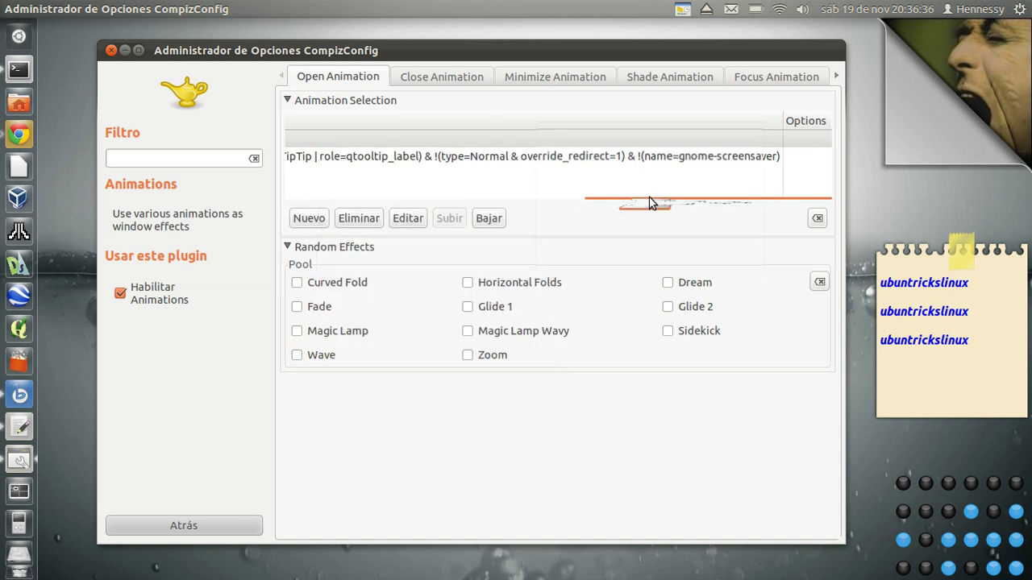
pyautogui.moveTo(652, 200); pyautogui.dragTo(326, 145)
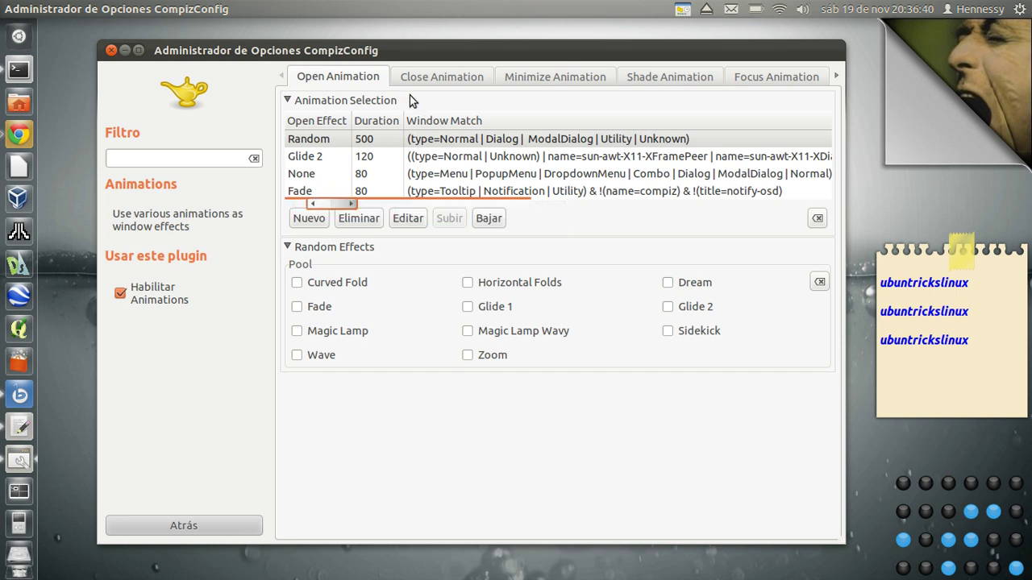
# Step: Add a close animation entry using the copied window match expression, with the Random effect and a 500 ms duration
pyautogui.click(427, 78)
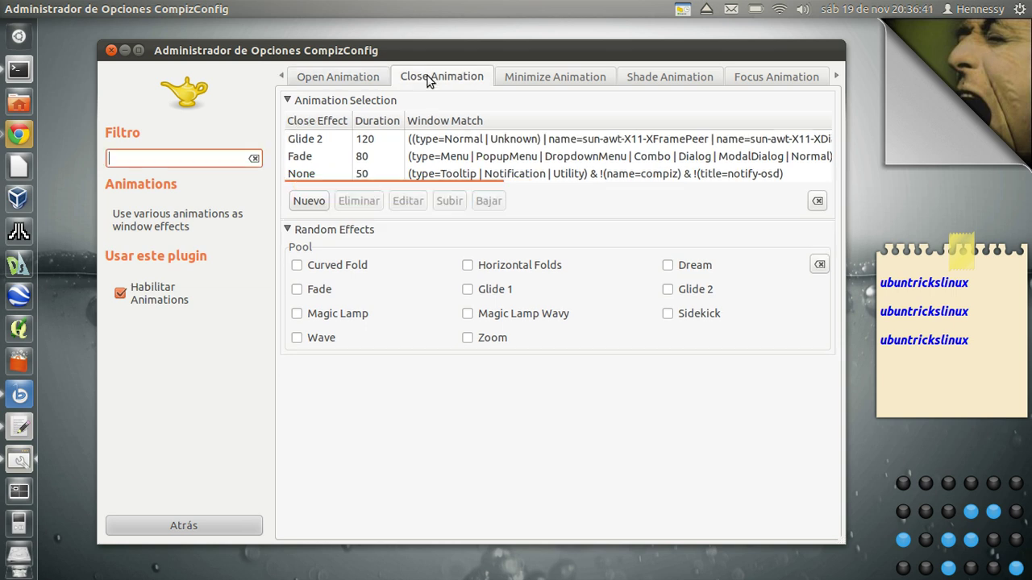
pyautogui.click(307, 202)
pyautogui.click(489, 295)
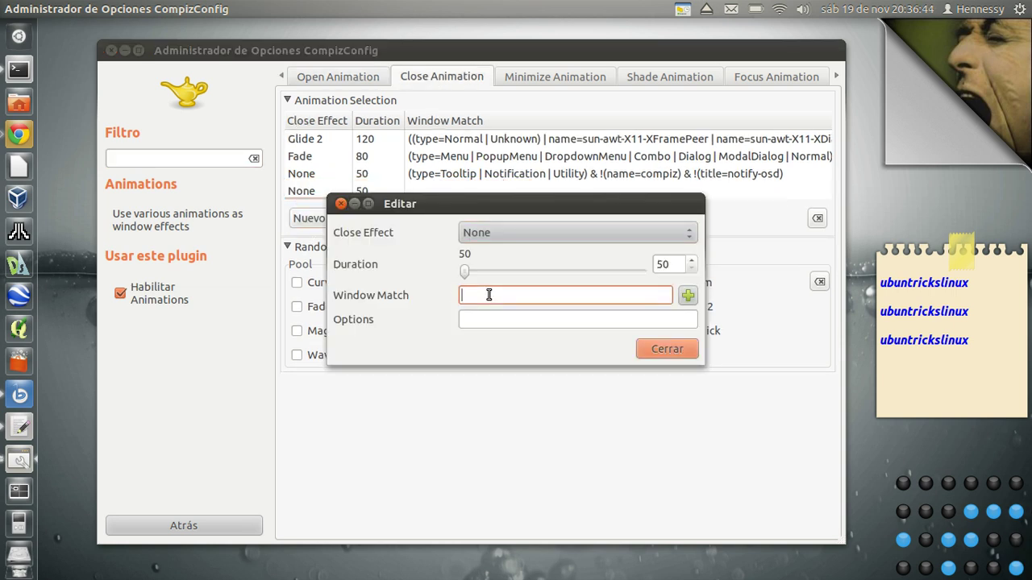
pyautogui.hotkey('ctrl', 'v')
pyautogui.click(545, 229)
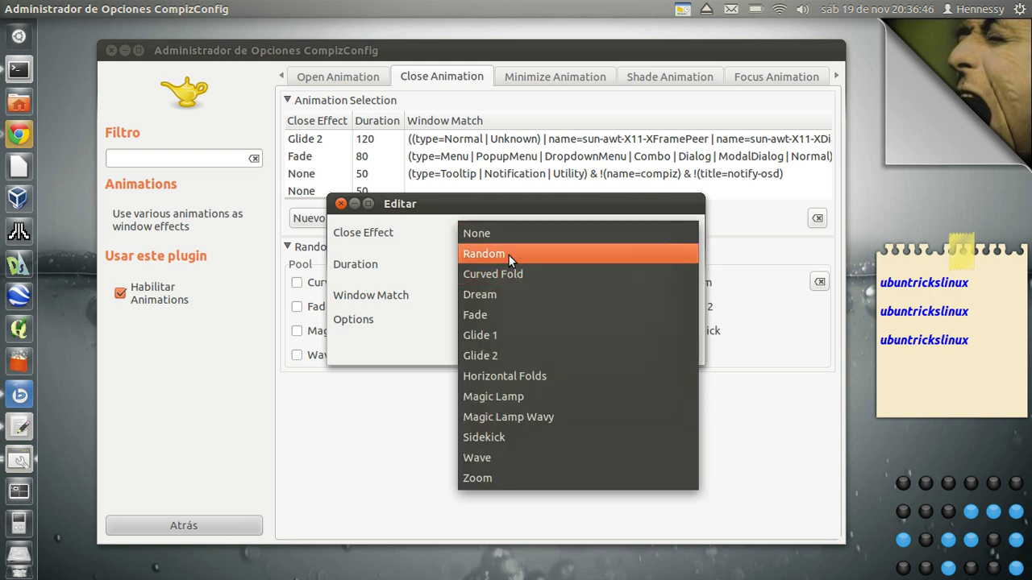
pyautogui.click(508, 256)
pyautogui.click(677, 264)
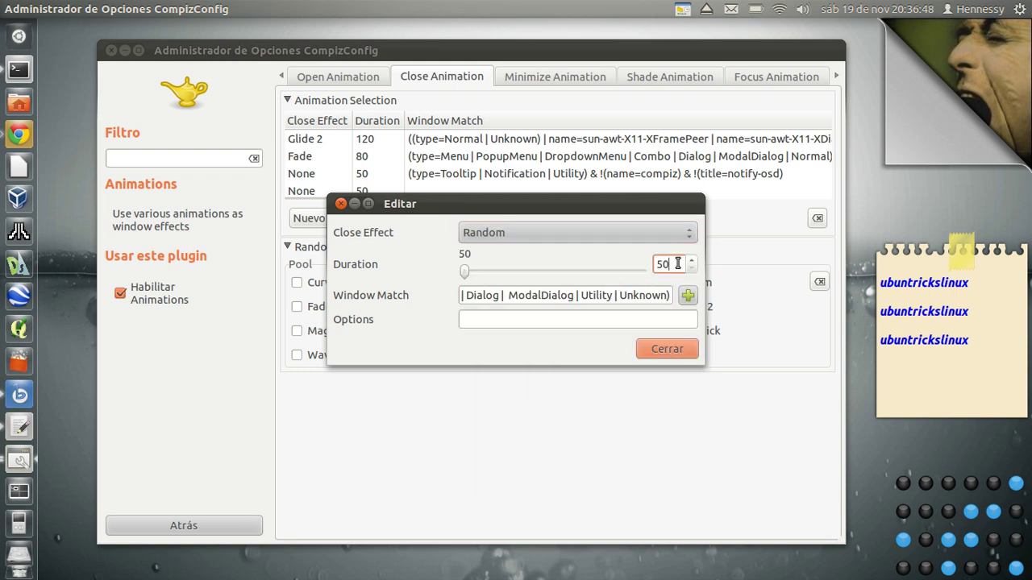
pyautogui.write('0')
pyautogui.click(666, 345)
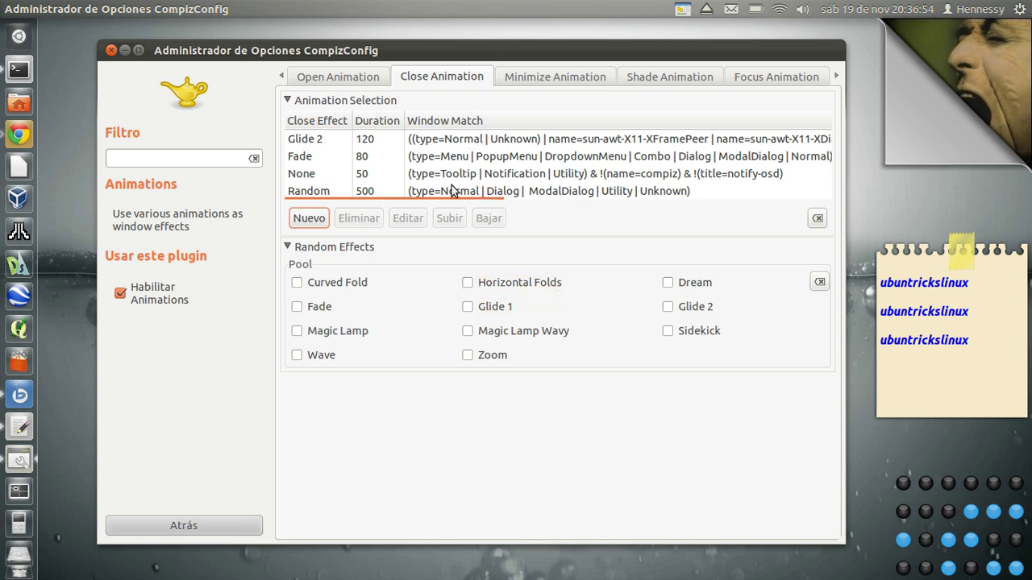
# Step: Switch to Chrome to look over the Ubuntu 11.10 post on the ubuntrickslinux blog, and return to the CompizConfig open animation settings
pyautogui.click(317, 76)
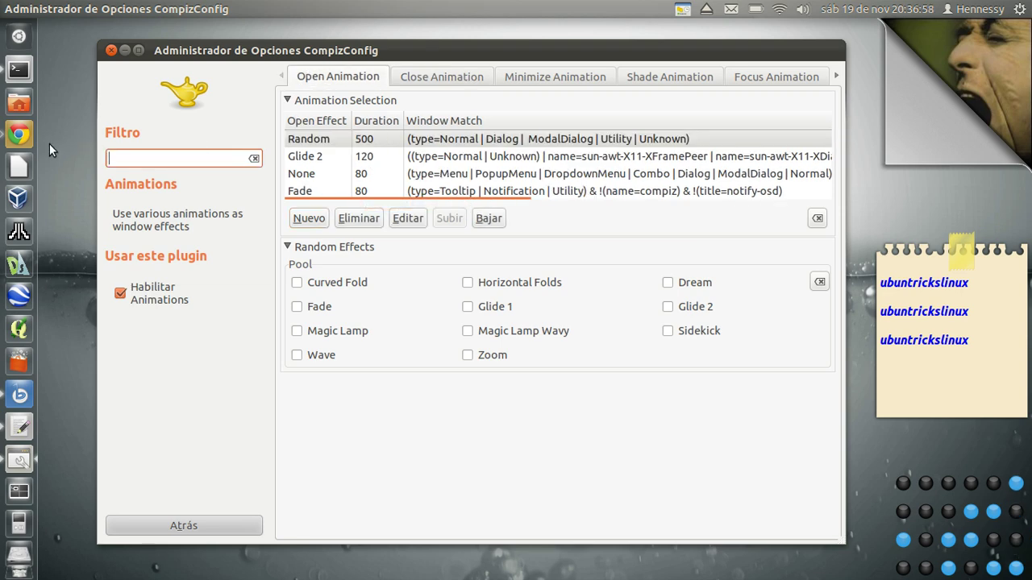
pyautogui.hotkey('alt', 'Tab')
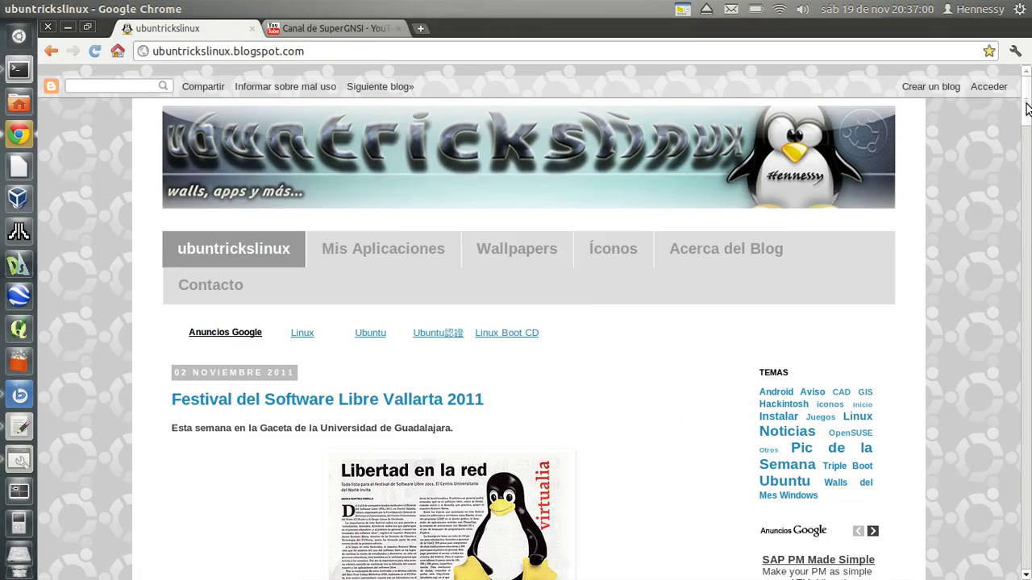
pyautogui.moveTo(1026, 109); pyautogui.dragTo(1005, 357)
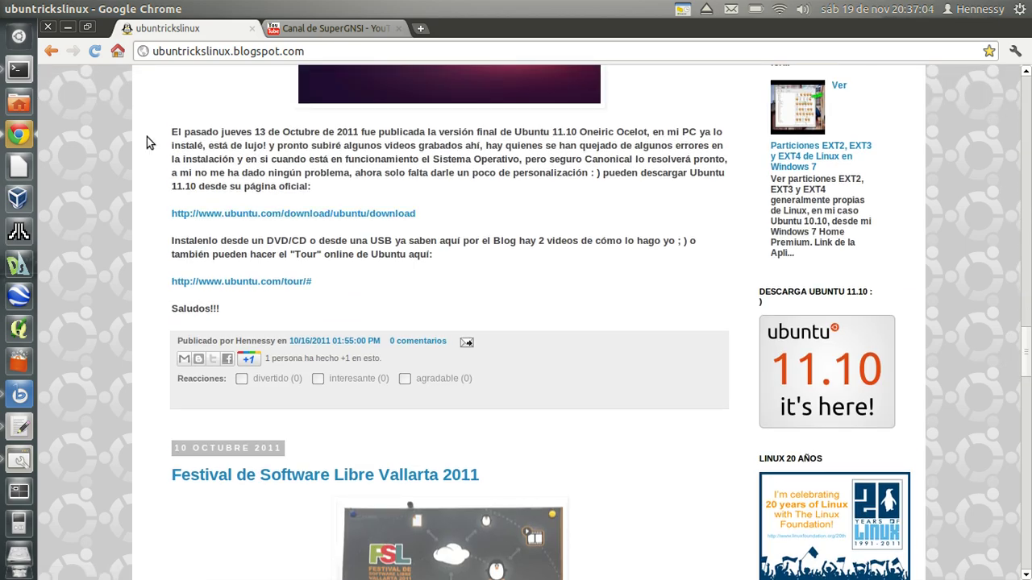
pyautogui.moveTo(174, 132); pyautogui.dragTo(366, 195)
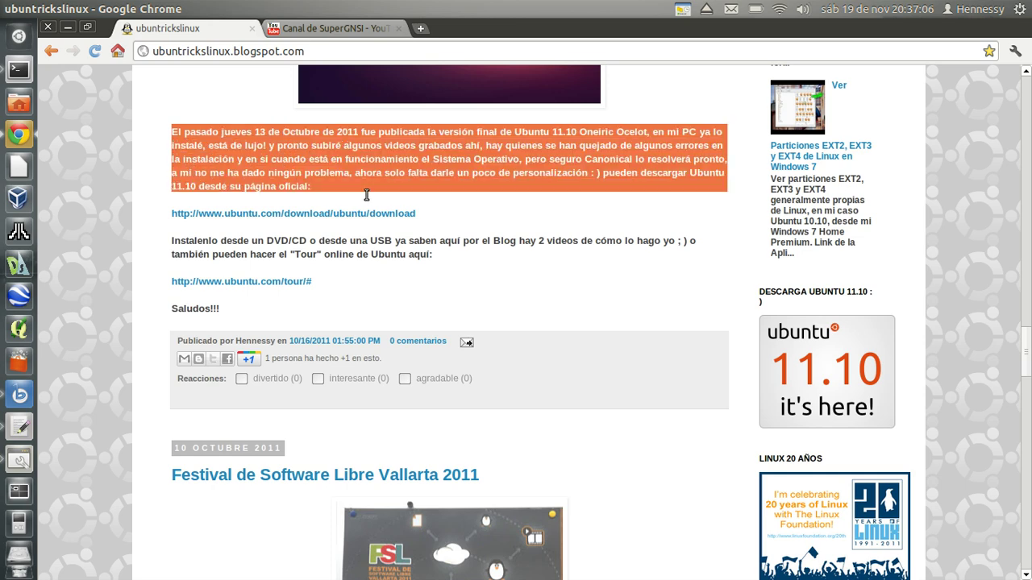
pyautogui.moveTo(473, 267); pyautogui.dragTo(504, 258)
pyautogui.moveTo(418, 187); pyautogui.dragTo(508, 306)
pyautogui.moveTo(191, 166); pyautogui.dragTo(129, 307)
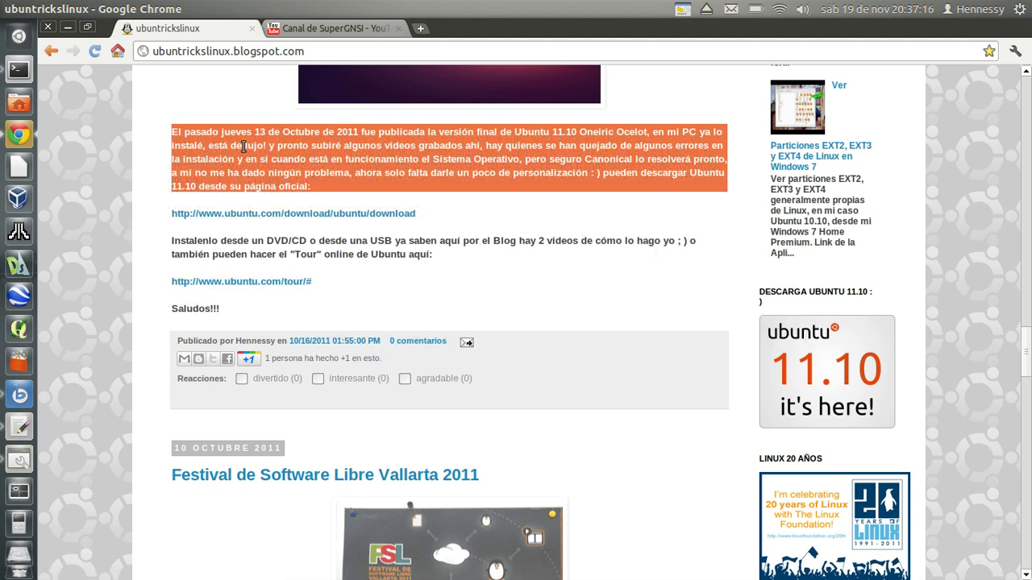
pyautogui.moveTo(241, 141); pyautogui.dragTo(259, 219)
pyautogui.moveTo(172, 182); pyautogui.dragTo(137, 222)
pyautogui.hotkey('ctrl', 'alt', 'Left')
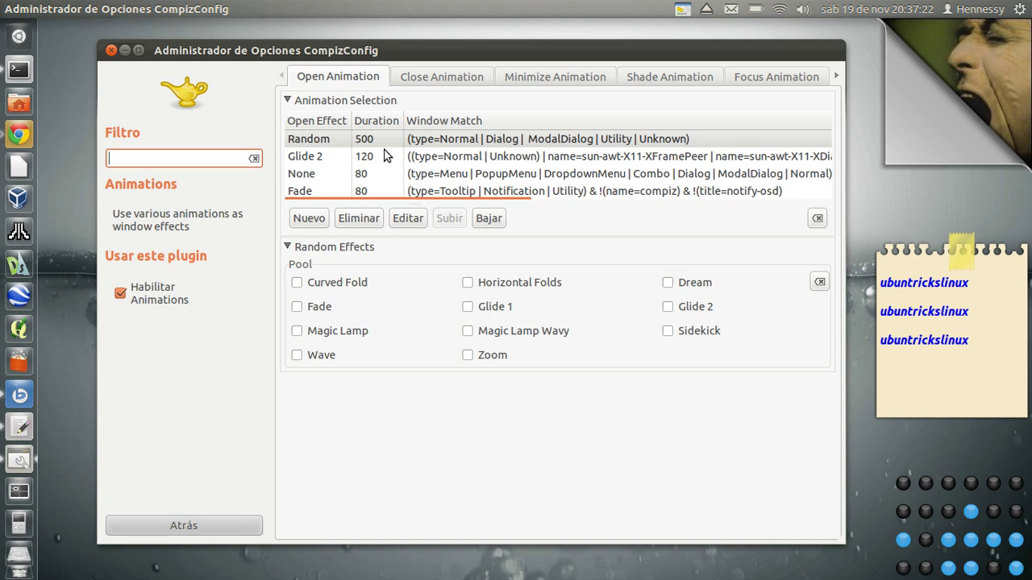
# Step: Set the duration of the Random entry in the open animation list to 1000 ms
pyautogui.click(384, 145)
pyautogui.click(407, 222)
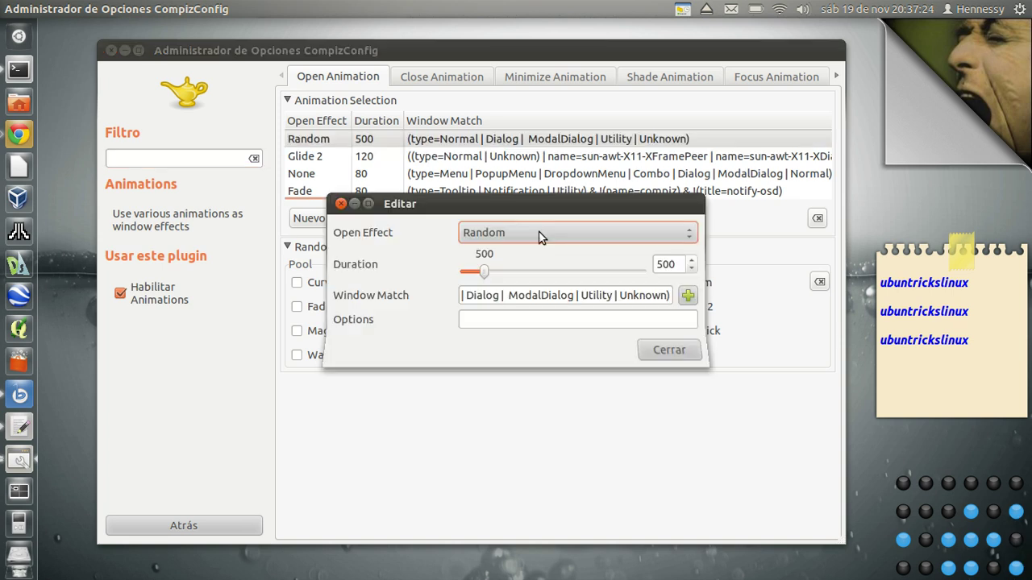
pyautogui.press('Tab')
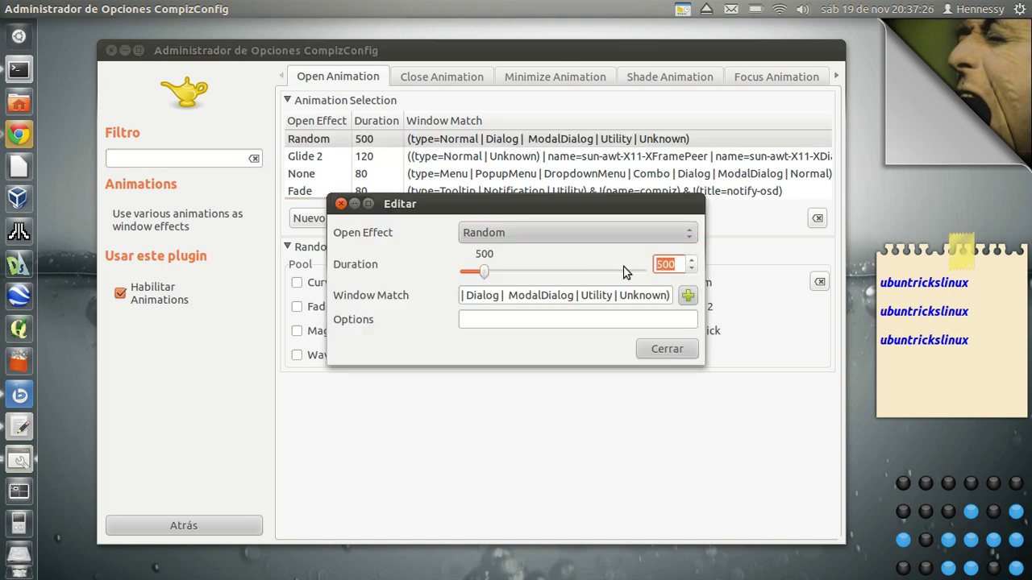
pyautogui.write('1000')
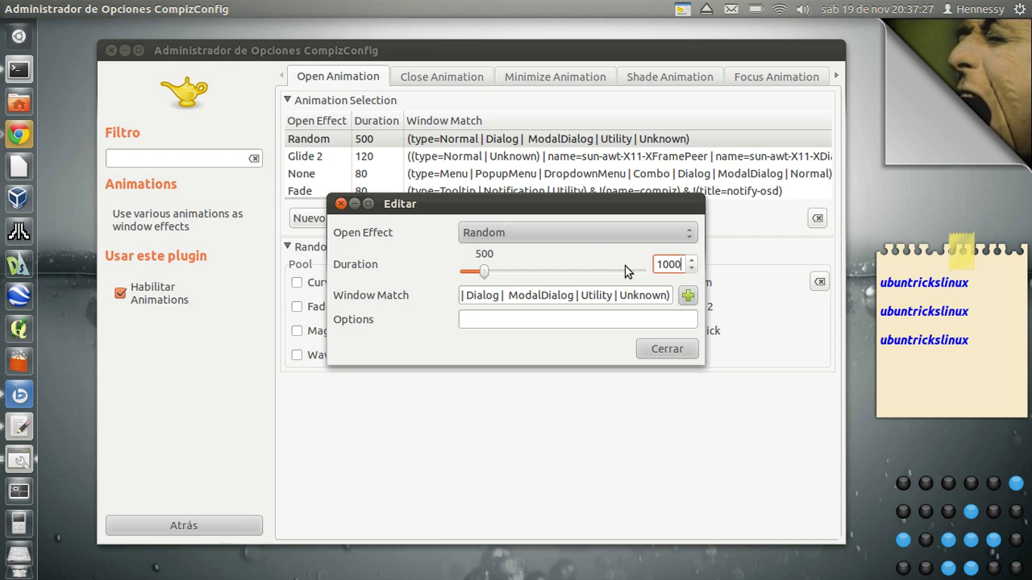
pyautogui.click(666, 350)
# Step: Move the Random entry up to first place in the close animation list
pyautogui.click(442, 77)
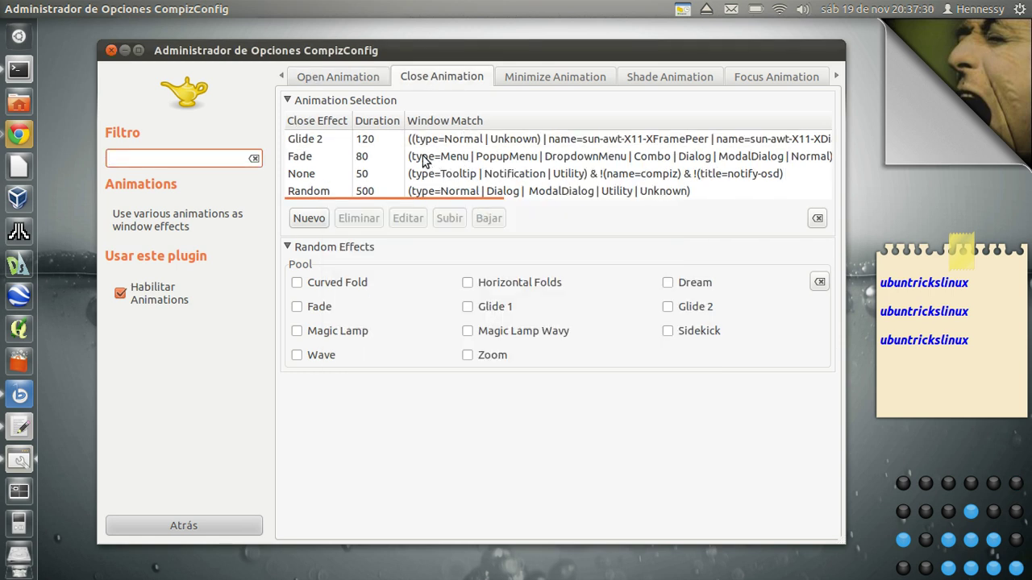
pyautogui.click(363, 194)
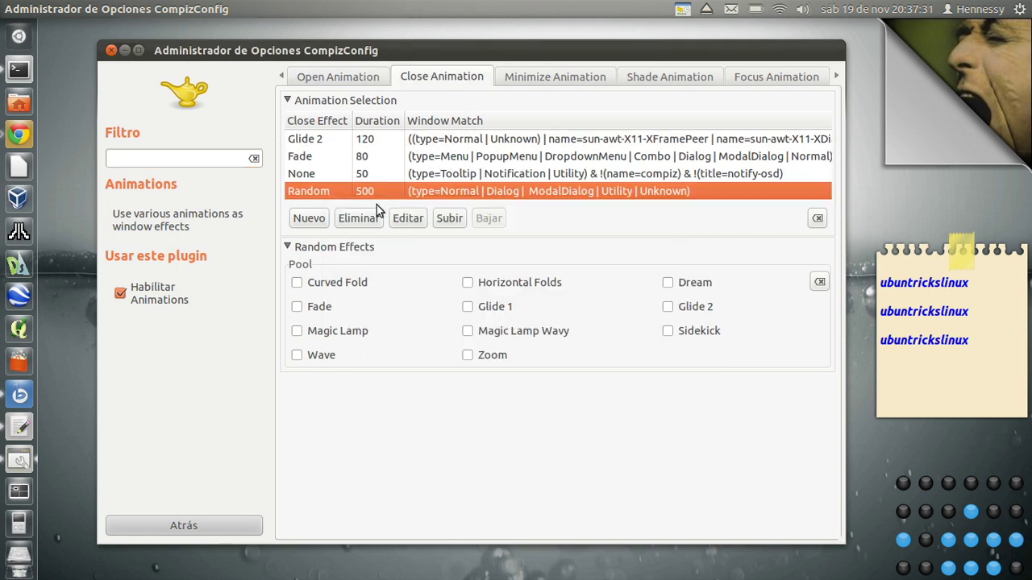
pyautogui.click(449, 219)
pyautogui.click(449, 218)
pyautogui.click(449, 219)
pyautogui.click(403, 143)
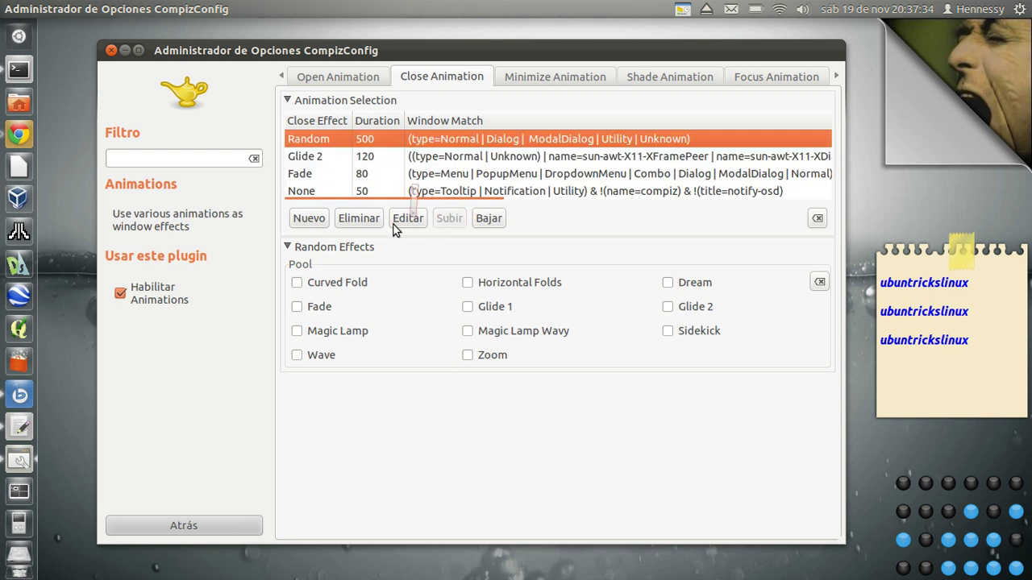
# Step: Set the duration of the Random close animation entry to 1000 ms
pyautogui.click(404, 218)
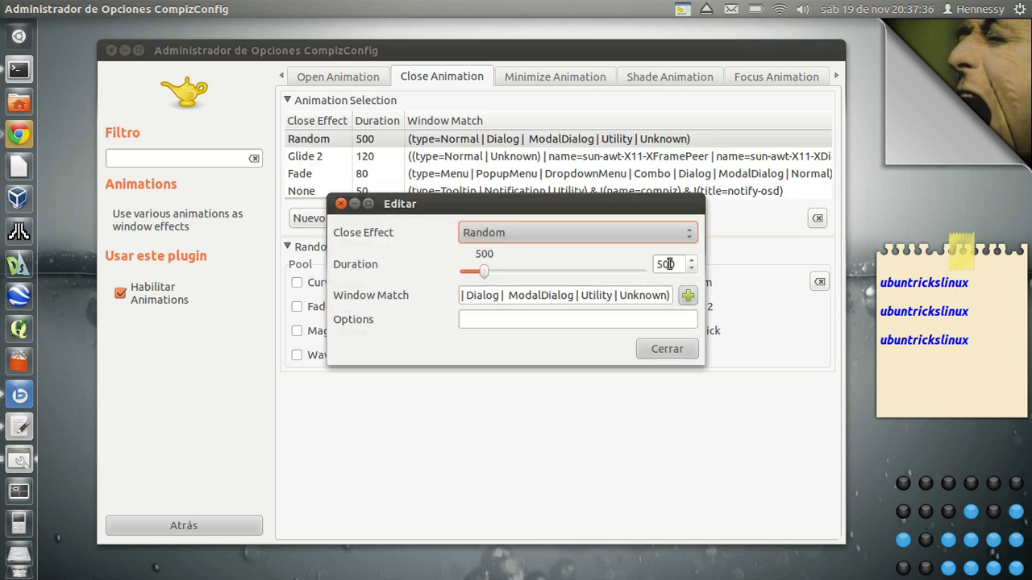
pyautogui.doubleClick(669, 264)
pyautogui.write('1')
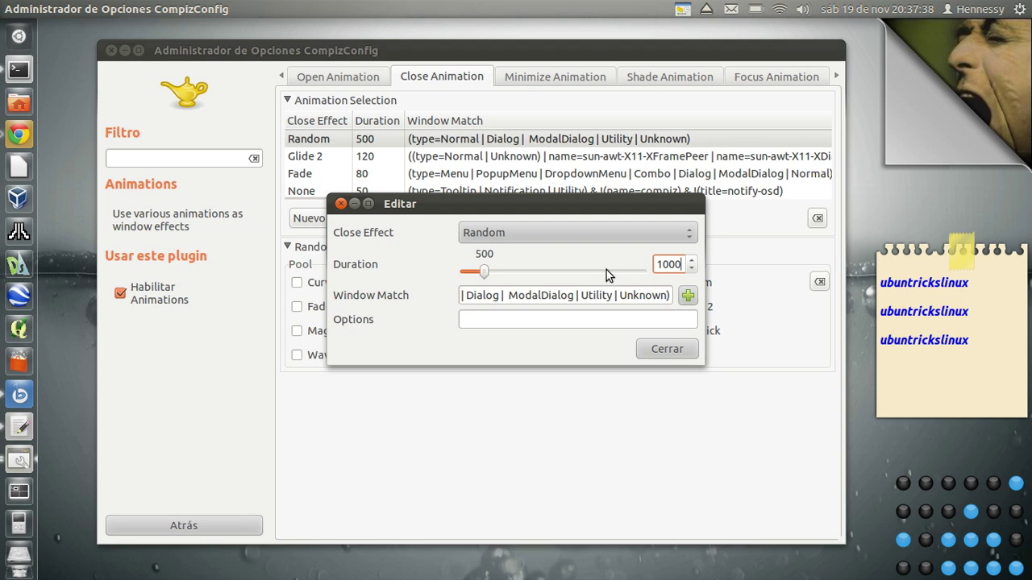
pyautogui.write('000')
pyautogui.click(664, 349)
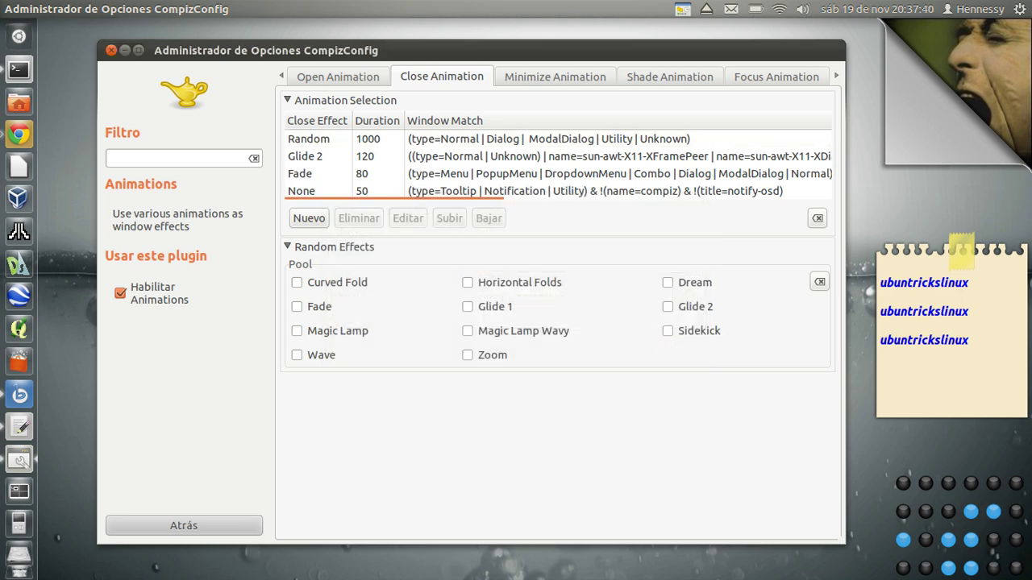
# Step: Switch to Chrome to view the Ubuntu 11.10 blog post, and return to CompizConfig to look along the close animation list
pyautogui.hotkey('alt', 'Tab')
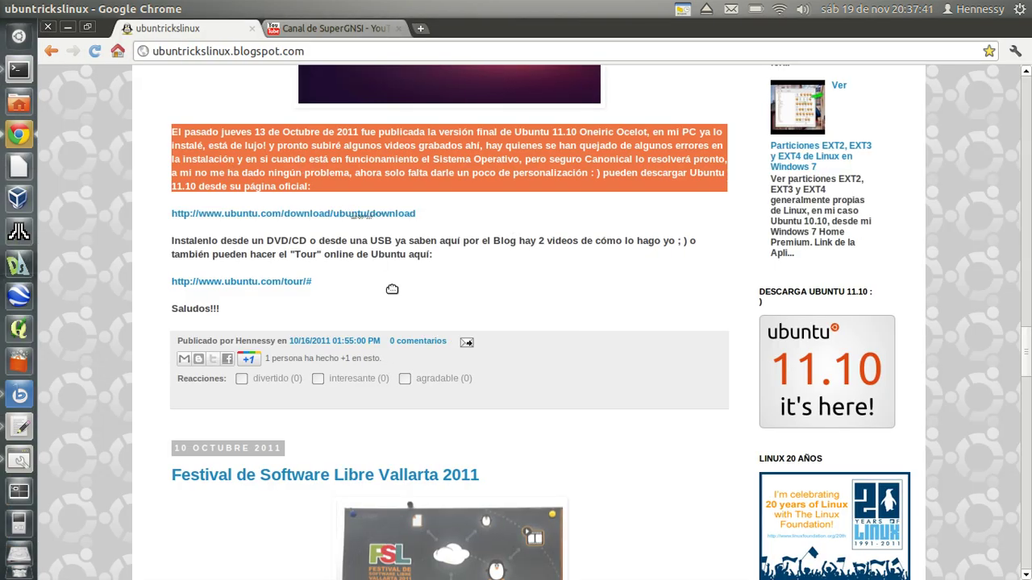
pyautogui.moveTo(392, 288); pyautogui.dragTo(479, 264)
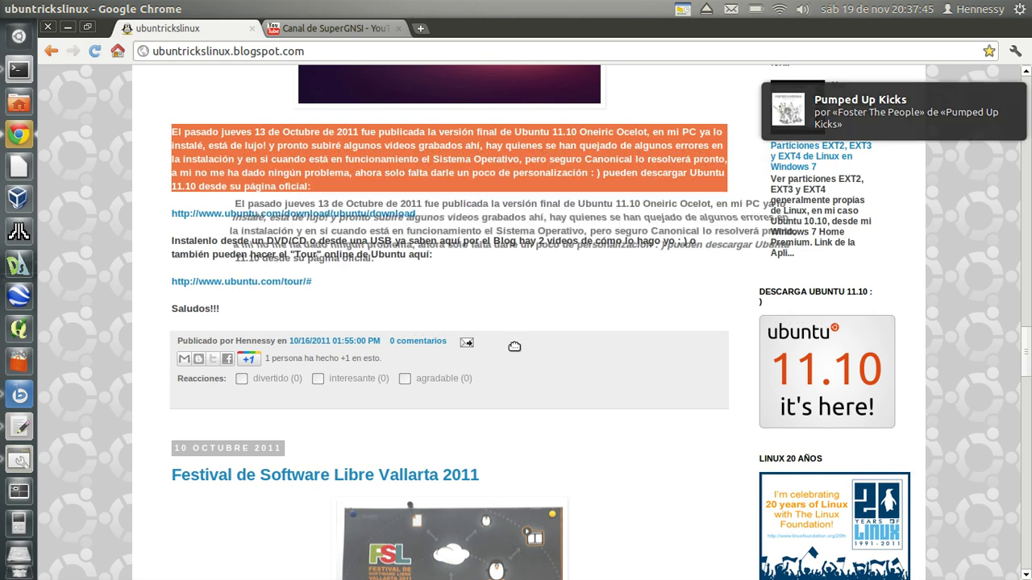
pyautogui.moveTo(515, 347); pyautogui.dragTo(514, 349)
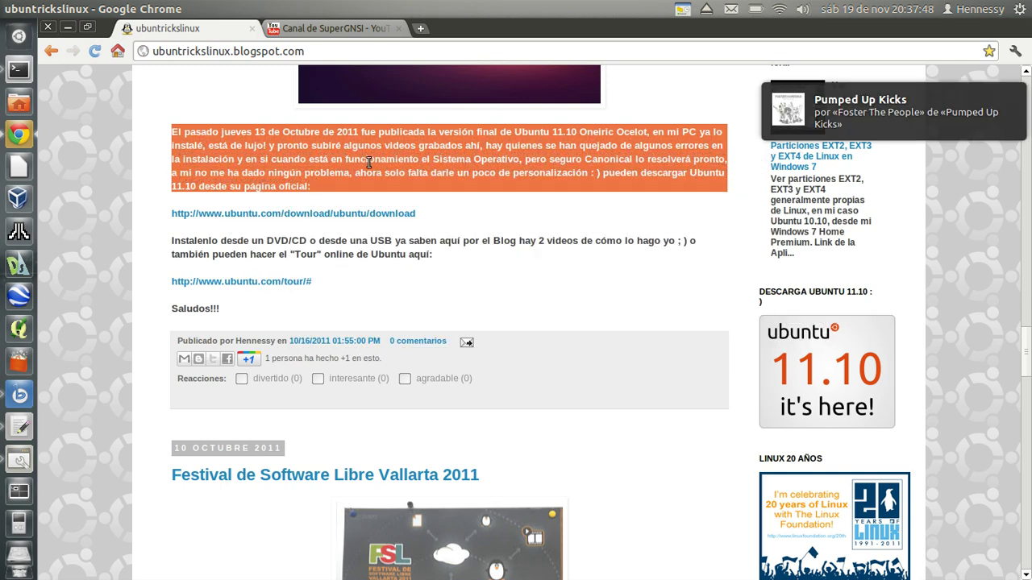
pyautogui.scroll(1, 1028, 357)
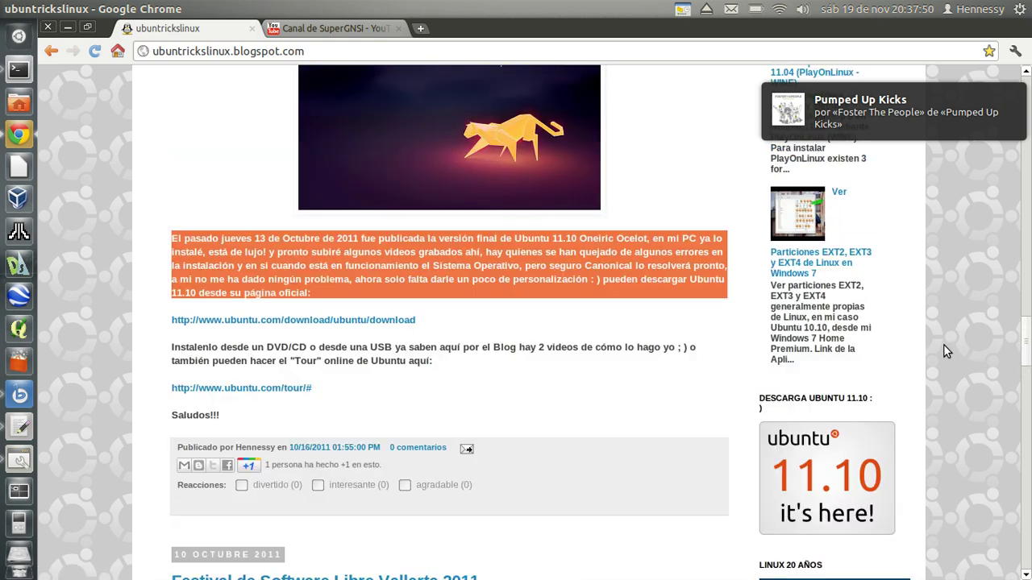
pyautogui.hotkey('ctrl', 'alt', 'Right')
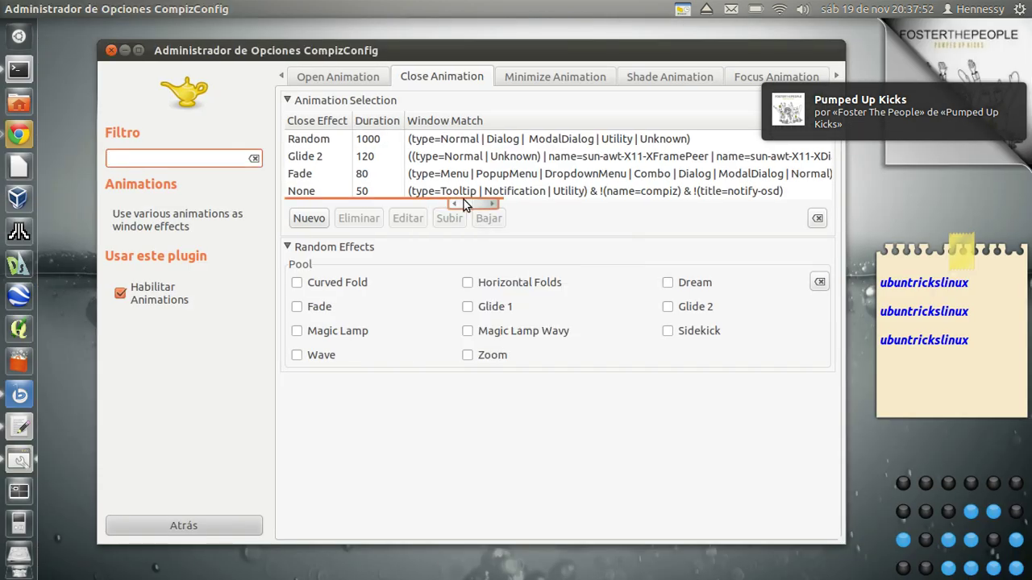
pyautogui.moveTo(463, 205); pyautogui.dragTo(645, 223)
# Step: Test the minimize animation by minimizing and restoring the CompizConfig window twice, checking the Random and Zoom minimize entries in between
pyautogui.click(549, 76)
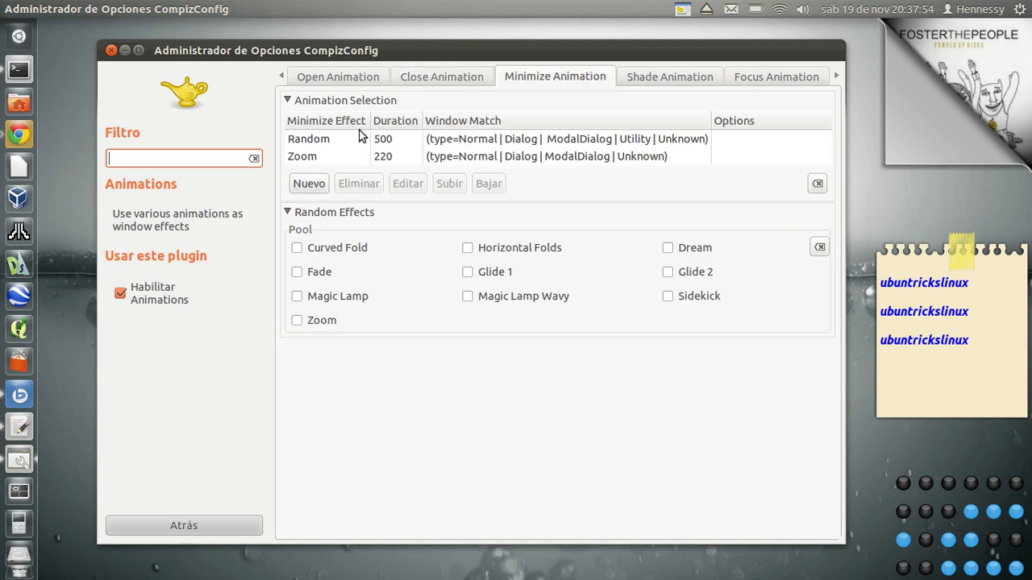
pyautogui.click(360, 138)
pyautogui.click(125, 51)
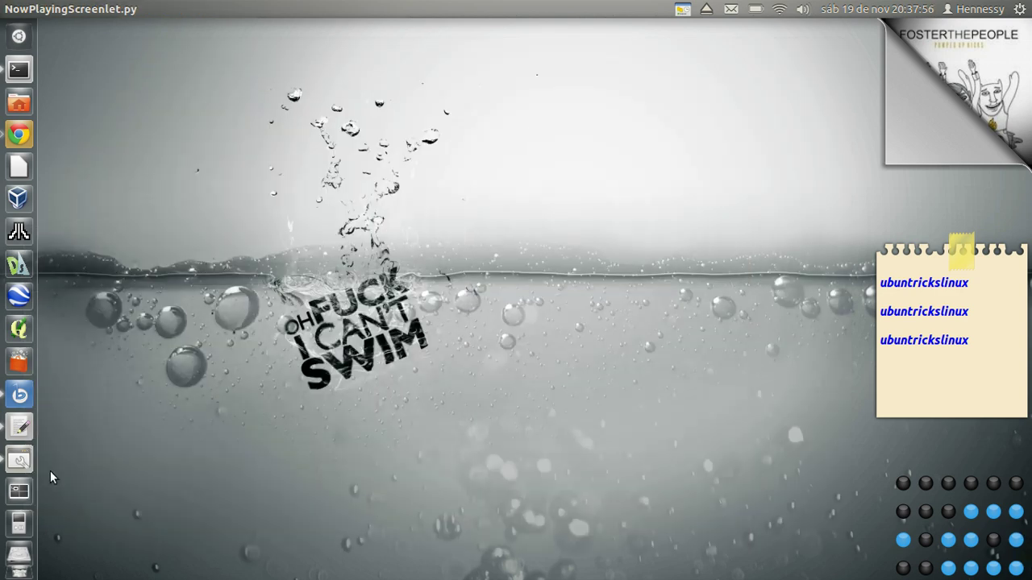
pyautogui.click(20, 461)
pyautogui.click(341, 155)
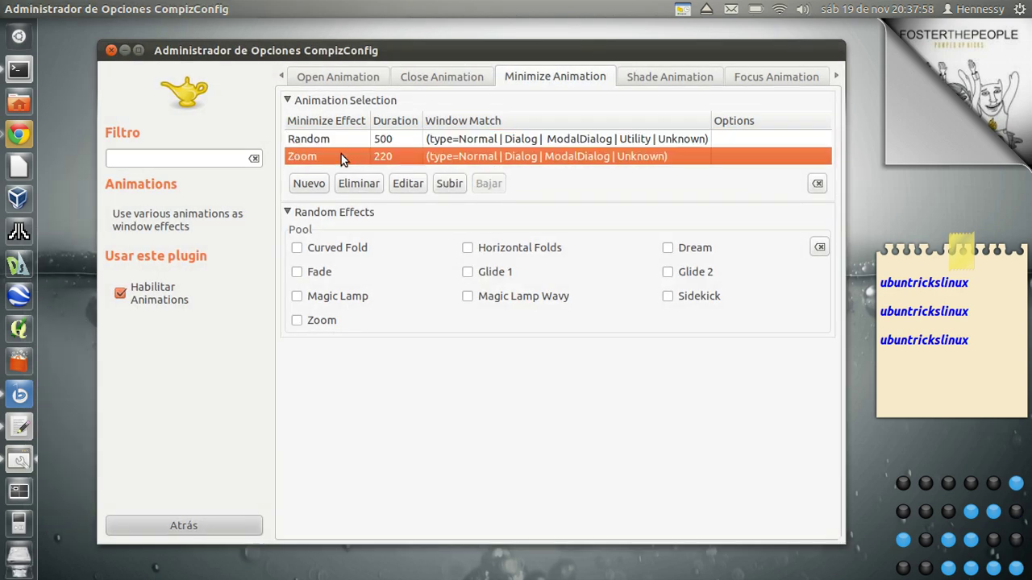
pyautogui.click(420, 139)
pyautogui.click(574, 78)
pyautogui.click(389, 145)
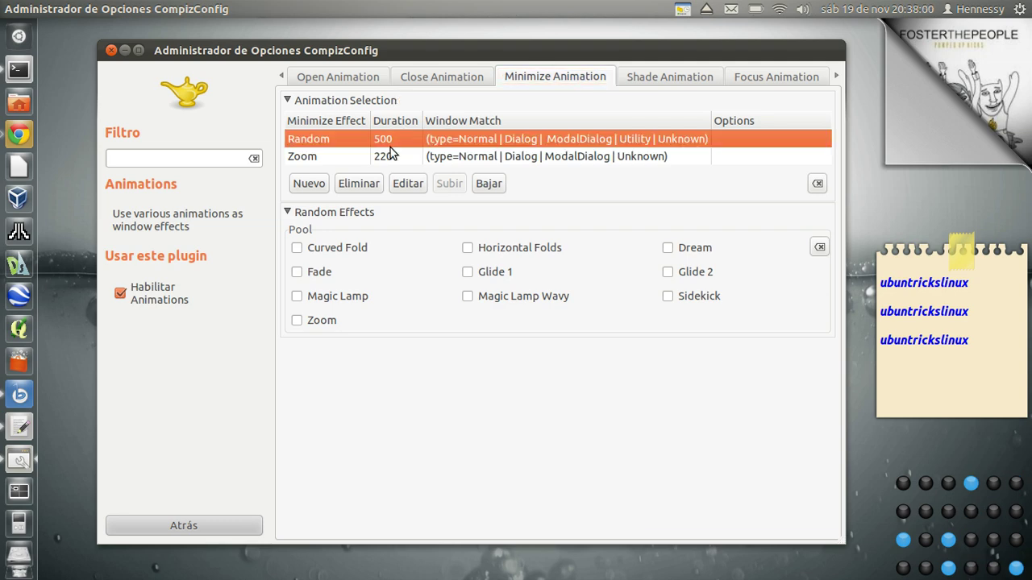
pyautogui.click(125, 51)
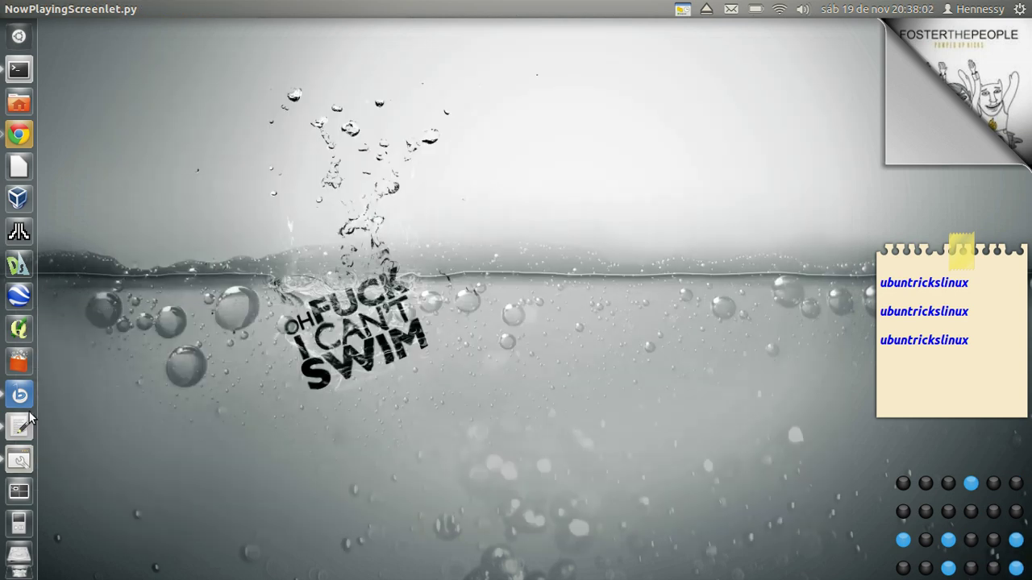
pyautogui.click(20, 461)
# Step: Review the Random entries and their durations in the open and close animation lists
pyautogui.click(342, 77)
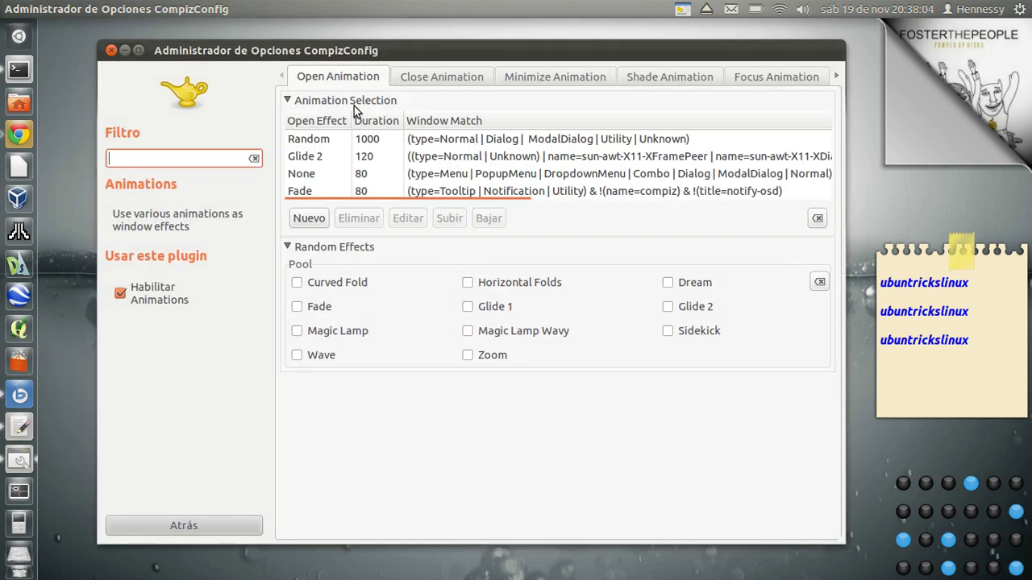
pyautogui.click(382, 146)
pyautogui.click(357, 218)
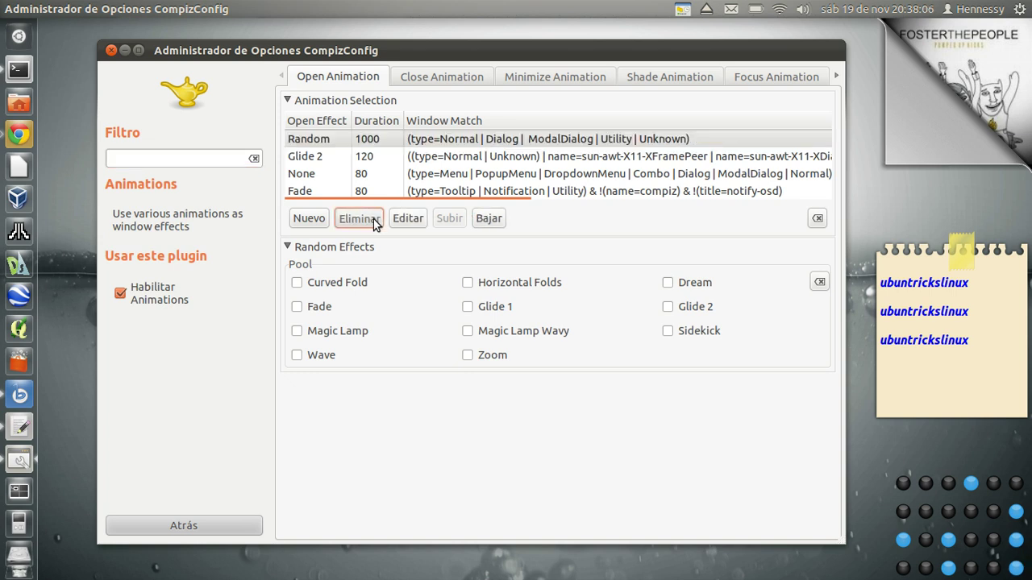
pyautogui.click(435, 79)
pyautogui.click(366, 155)
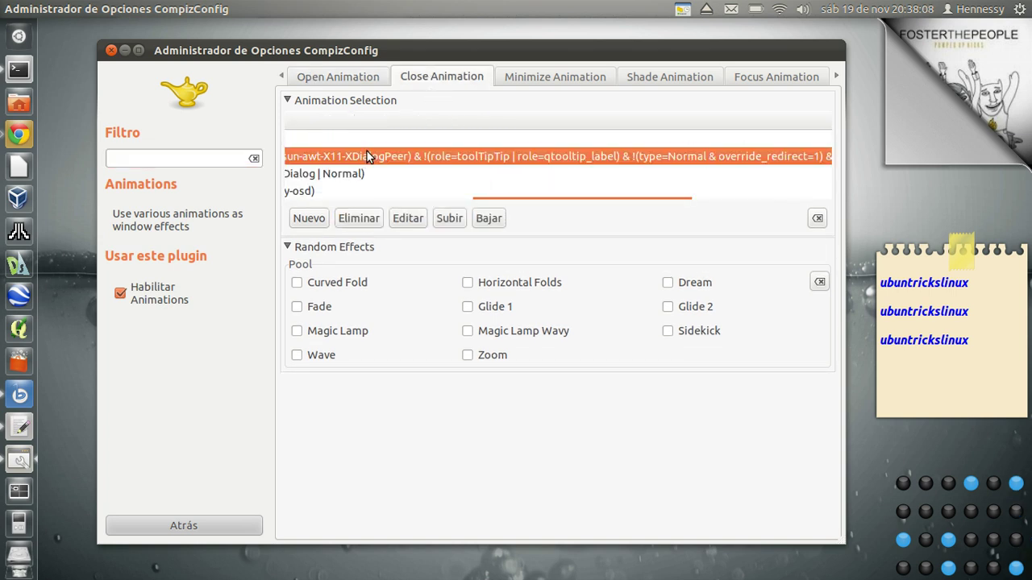
pyautogui.moveTo(542, 201); pyautogui.dragTo(285, 228)
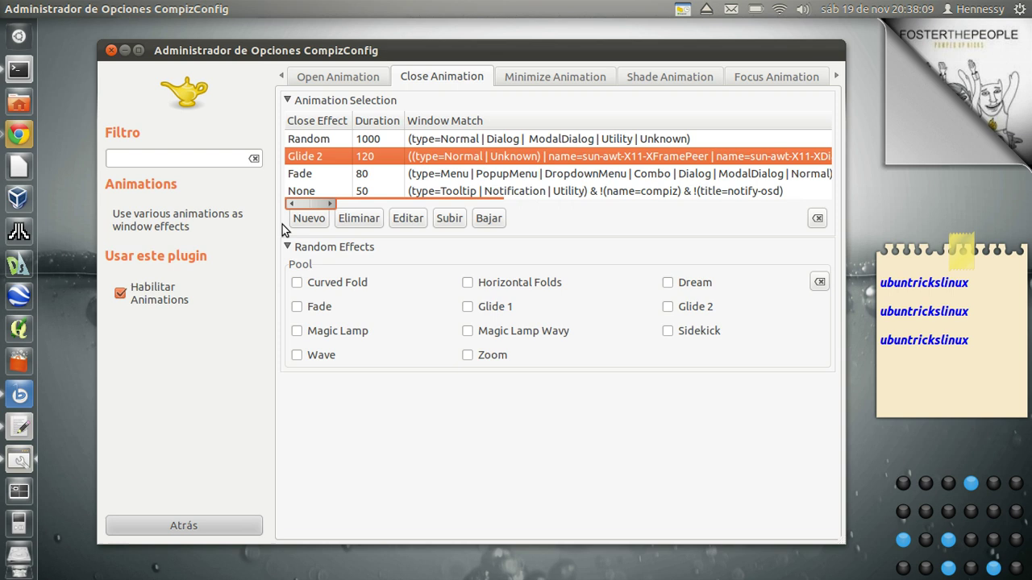
pyautogui.click(362, 138)
pyautogui.click(359, 218)
# Step: Set the Random minimize animation's duration to 1000 ms and test it by minimizing and restoring the CompizConfig window
pyautogui.click(541, 79)
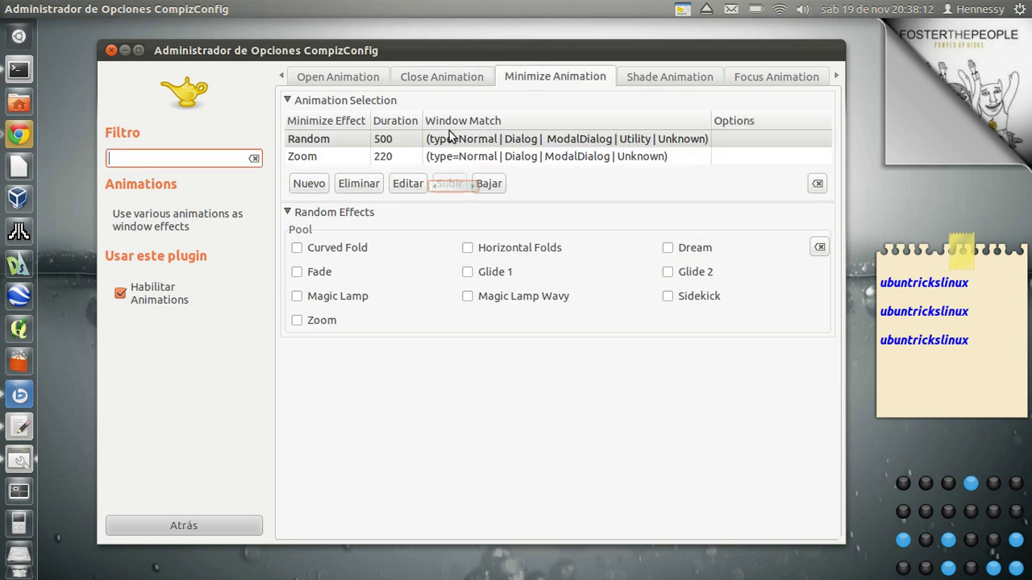
pyautogui.click(444, 140)
pyautogui.click(408, 184)
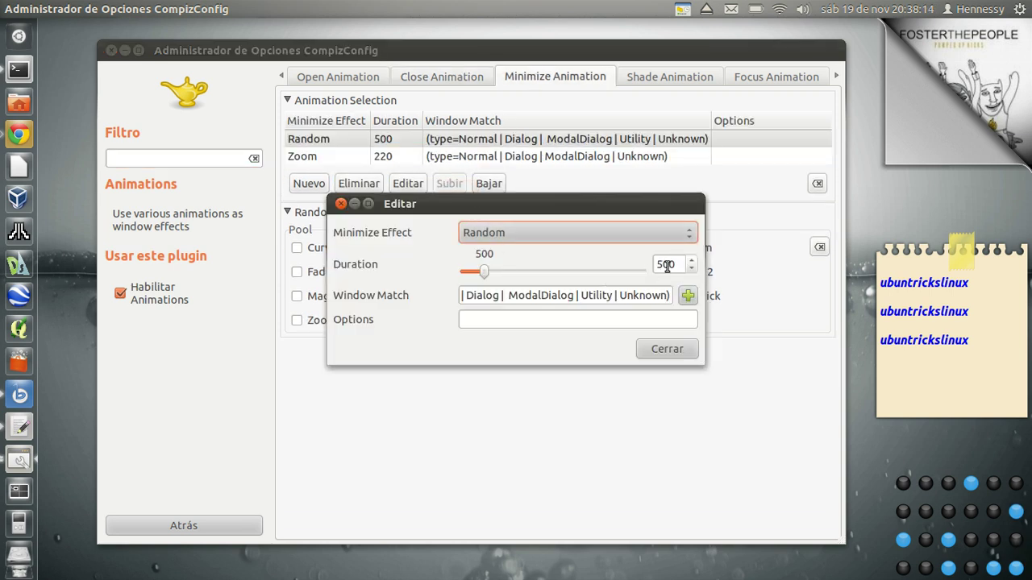
pyautogui.doubleClick(668, 264)
pyautogui.write('1000')
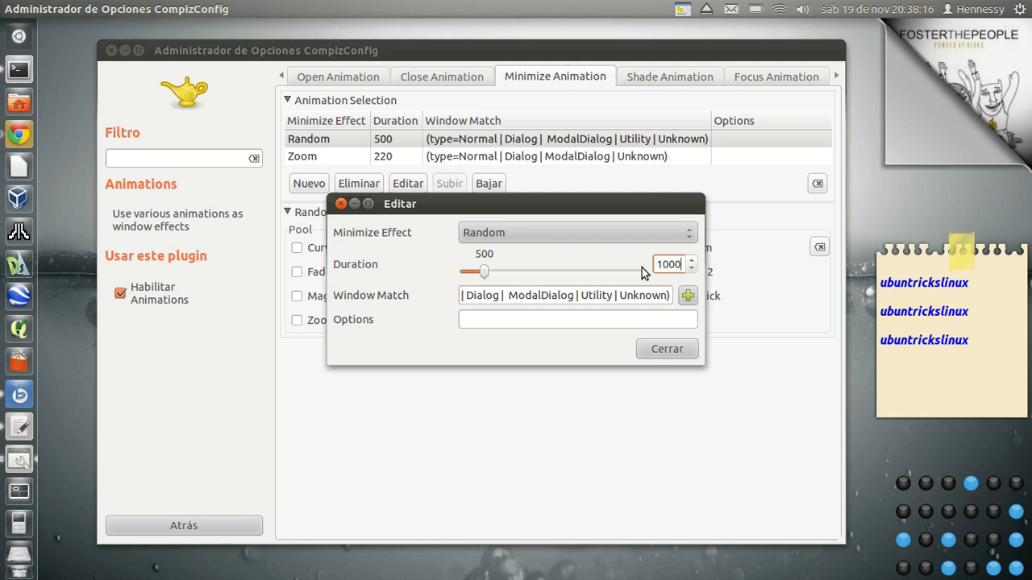
pyautogui.click(665, 349)
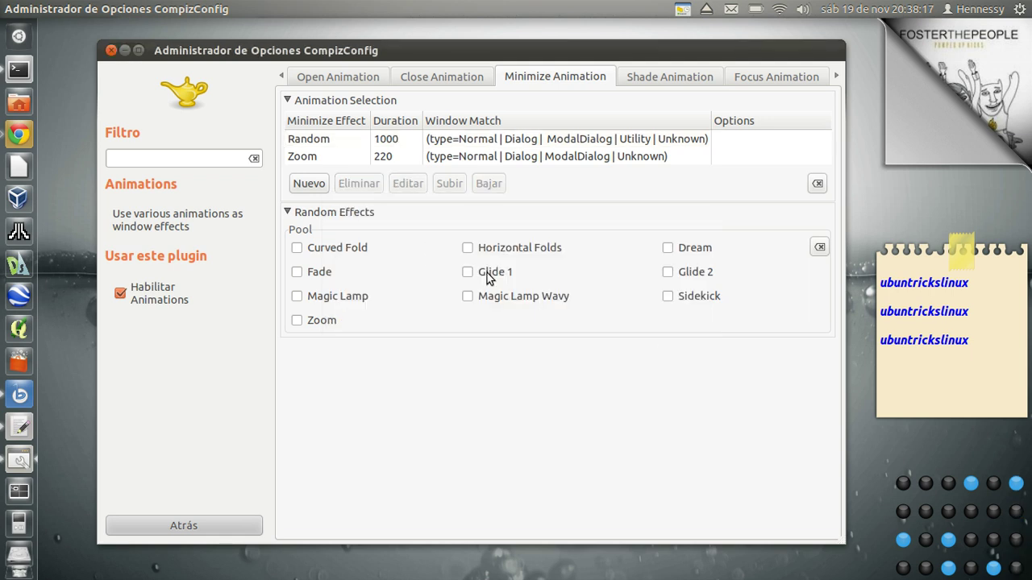
pyautogui.click(126, 50)
pyautogui.click(20, 460)
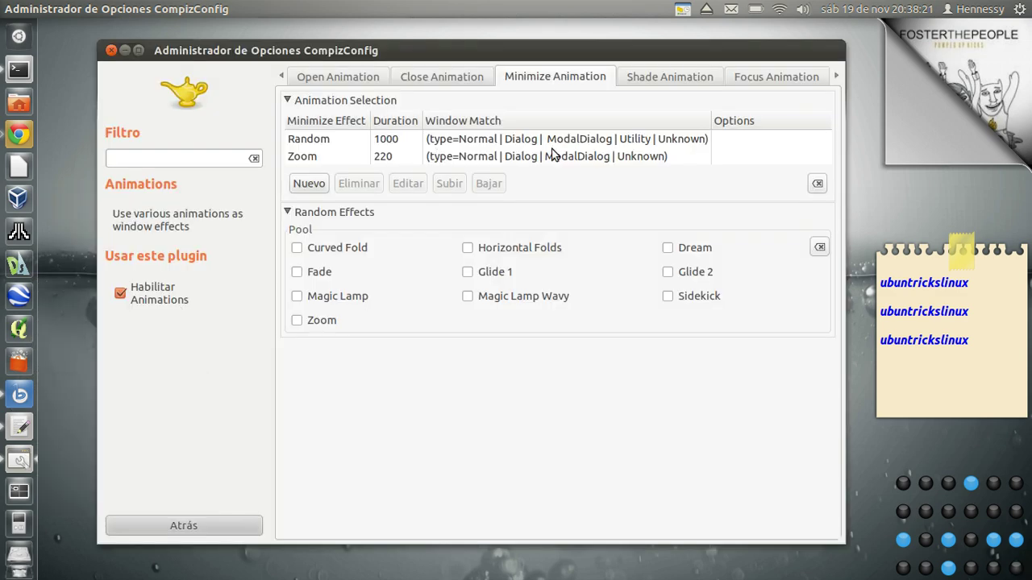
# Step: Set the first minimize animation entry's effect to Sidekick and test it by minimizing and restoring the CompizConfig window
pyautogui.click(553, 156)
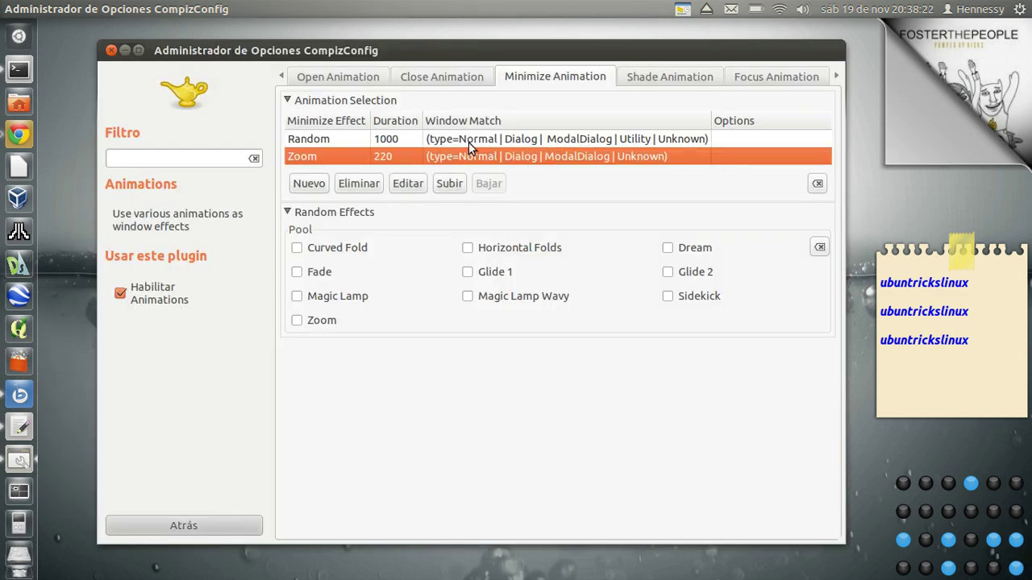
pyautogui.click(469, 140)
pyautogui.click(405, 184)
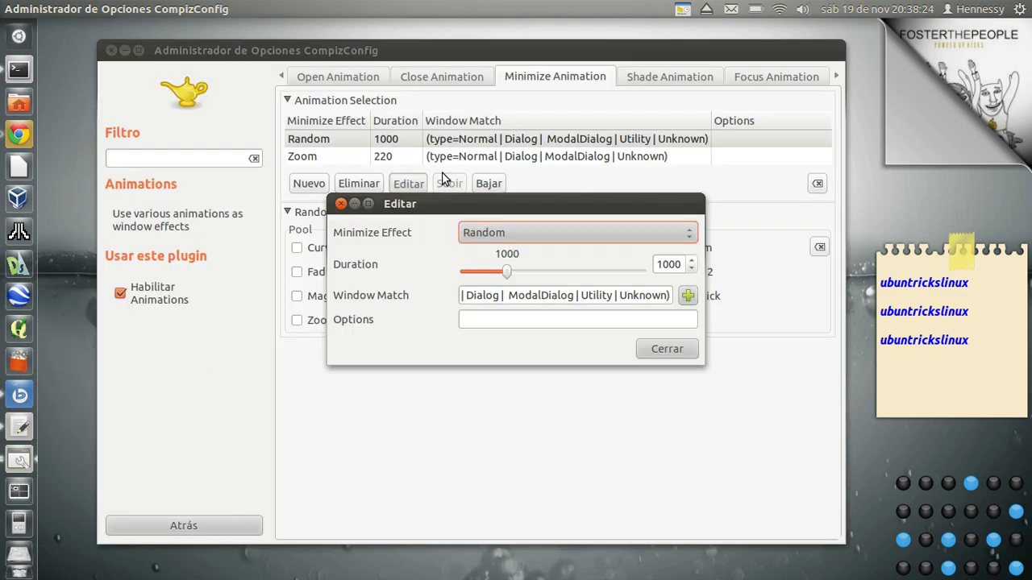
pyautogui.click(586, 225)
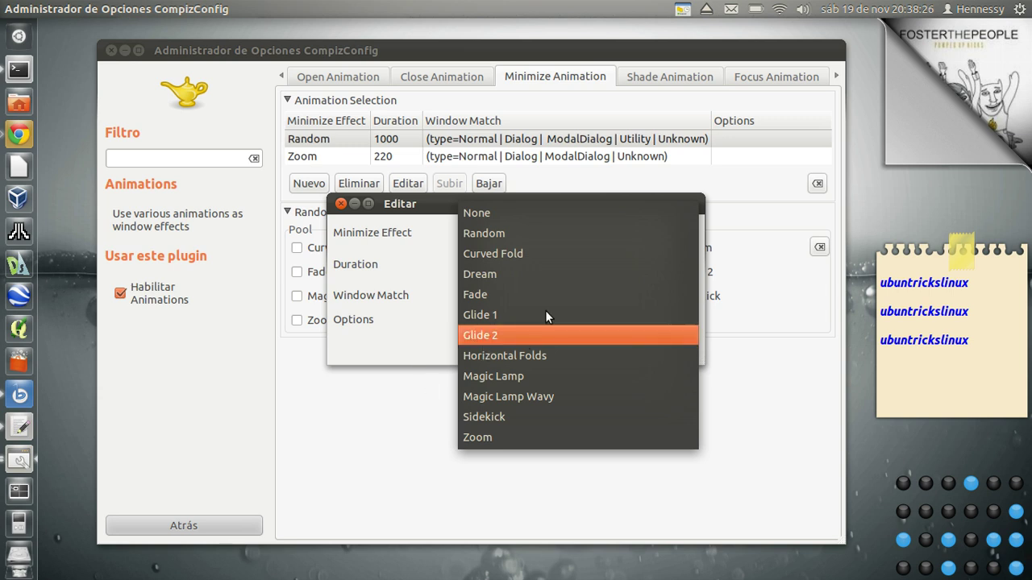
pyautogui.click(543, 417)
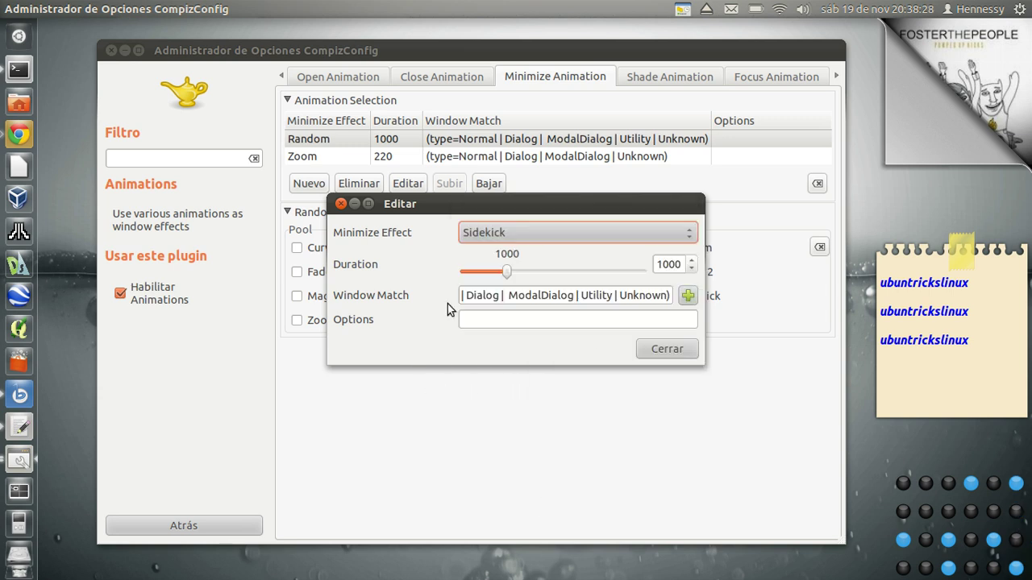
pyautogui.moveTo(701, 364); pyautogui.dragTo(1029, 504)
pyautogui.click(988, 488)
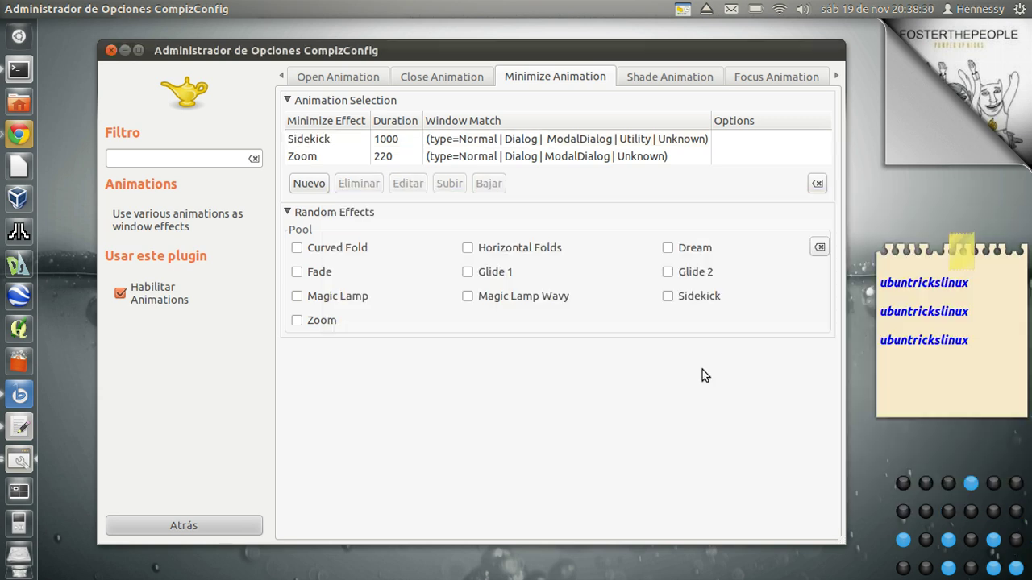
pyautogui.click(125, 52)
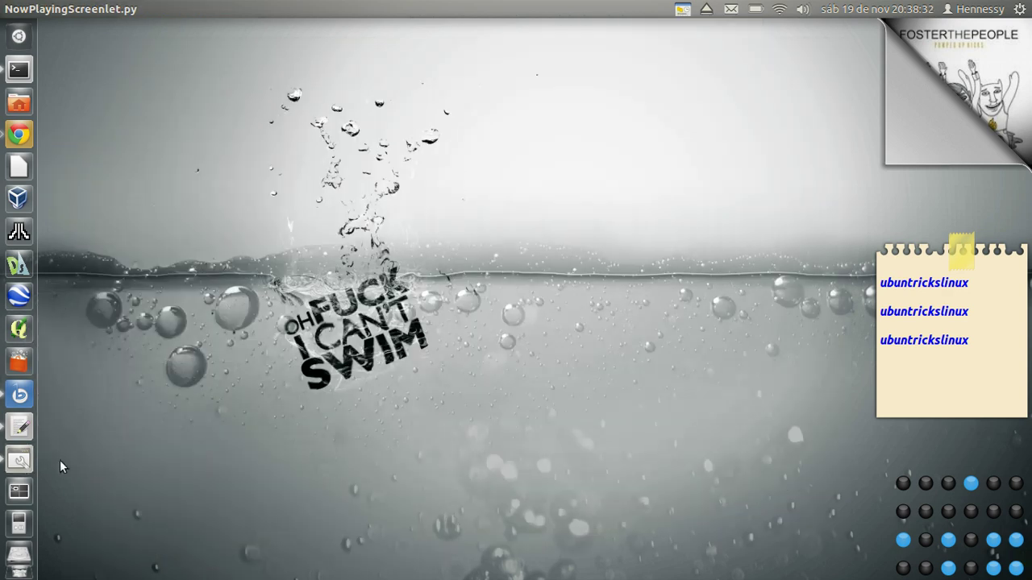
pyautogui.click(22, 461)
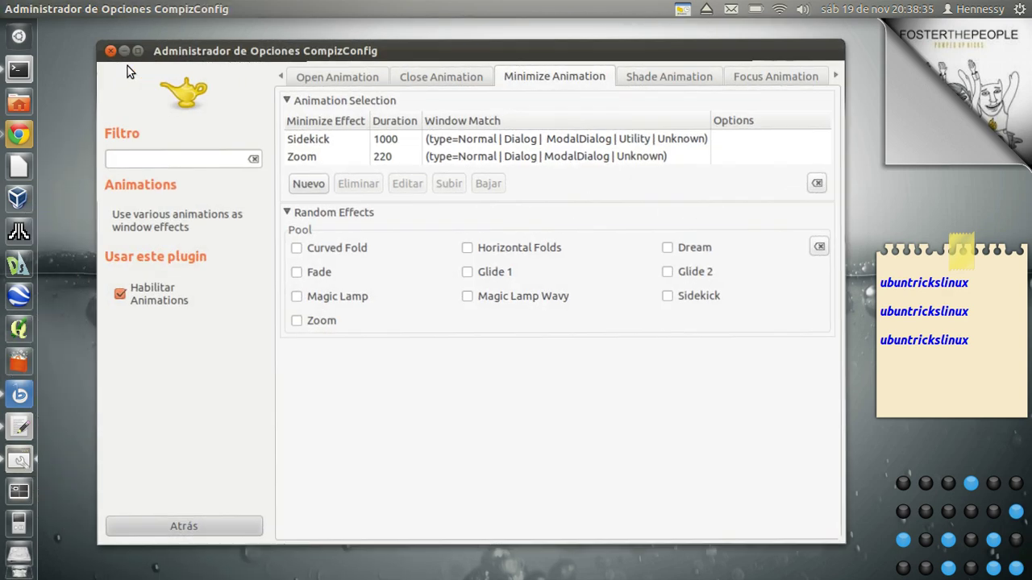
# Step: Replay the Sidekick minimize animation by minimizing and restoring the CompizConfig window once more
pyautogui.click(123, 50)
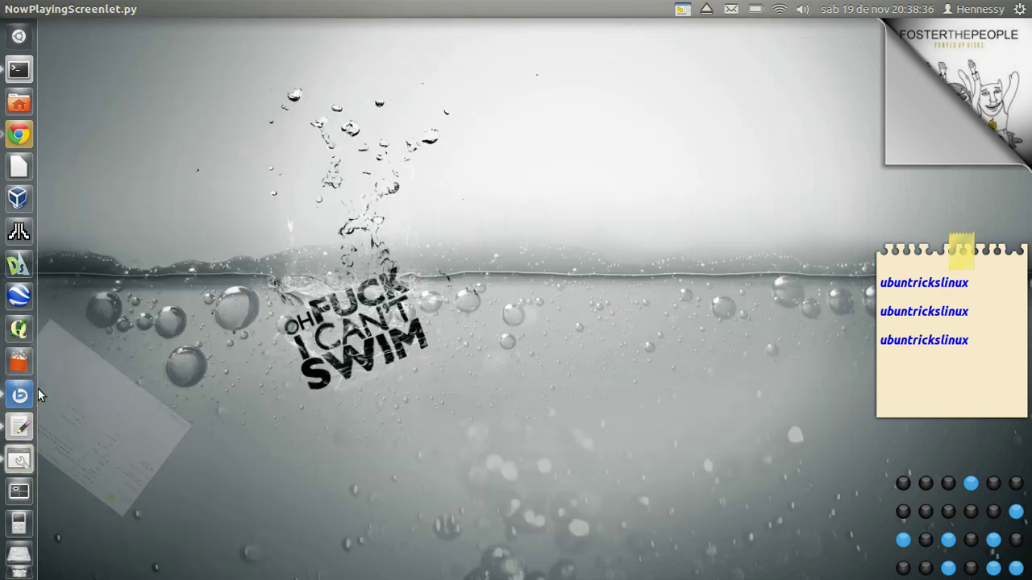
pyautogui.click(20, 460)
# Step: Set the first minimize animation entry's effect back to Random and minimize the CompizConfig window
pyautogui.click(538, 145)
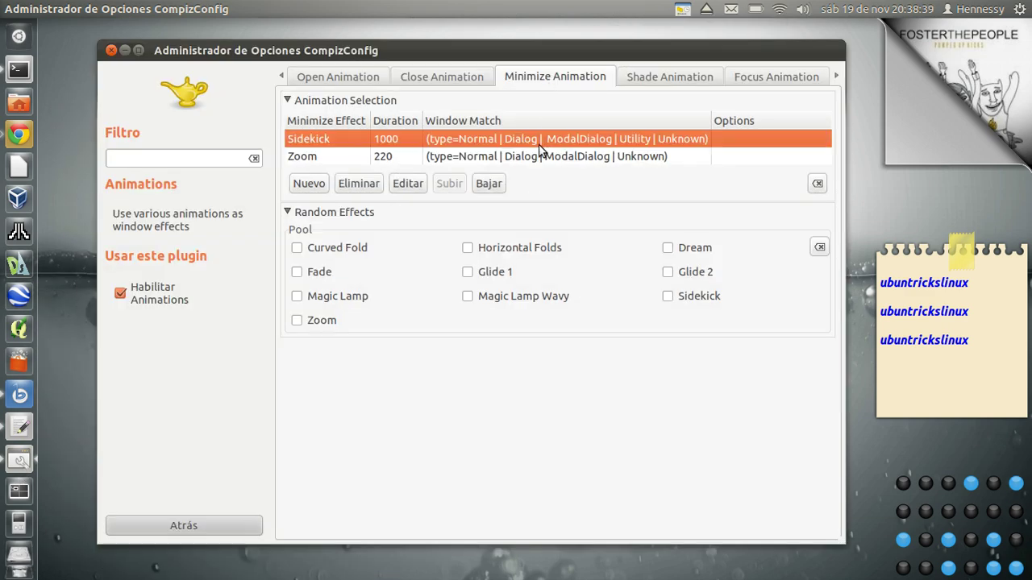
pyautogui.click(398, 191)
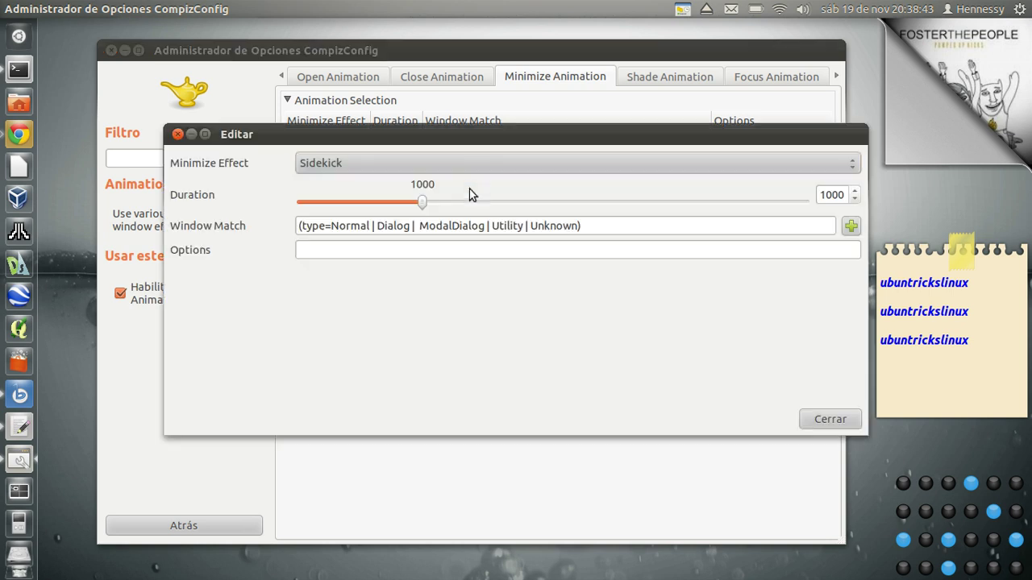
pyautogui.click(493, 167)
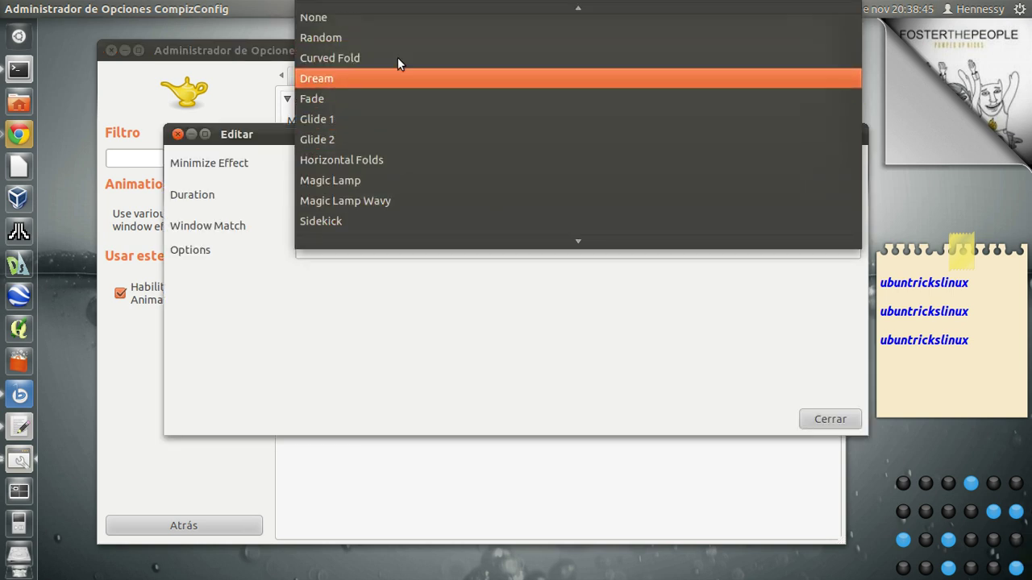
pyautogui.click(385, 34)
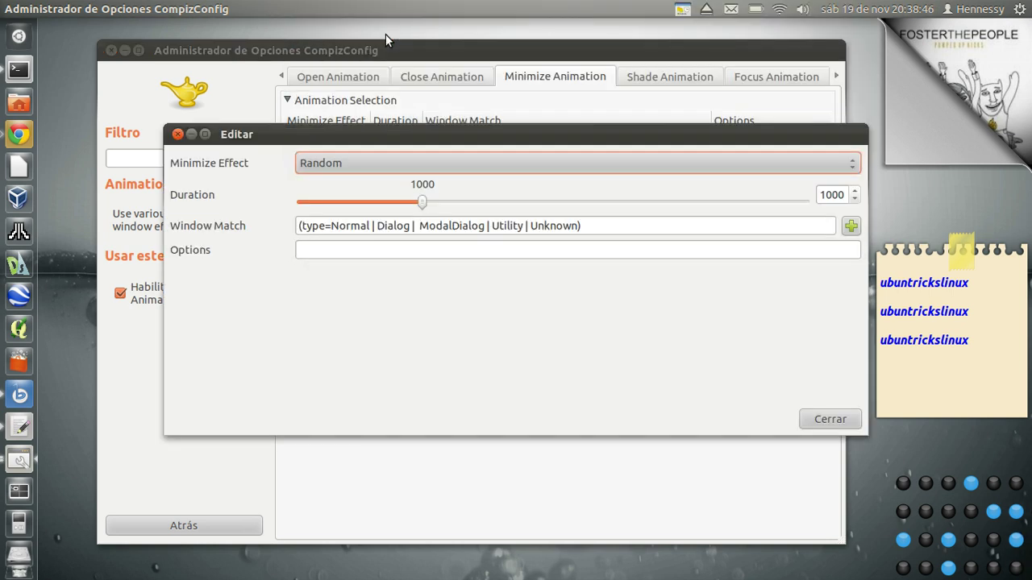
pyautogui.click(830, 419)
pyautogui.click(124, 50)
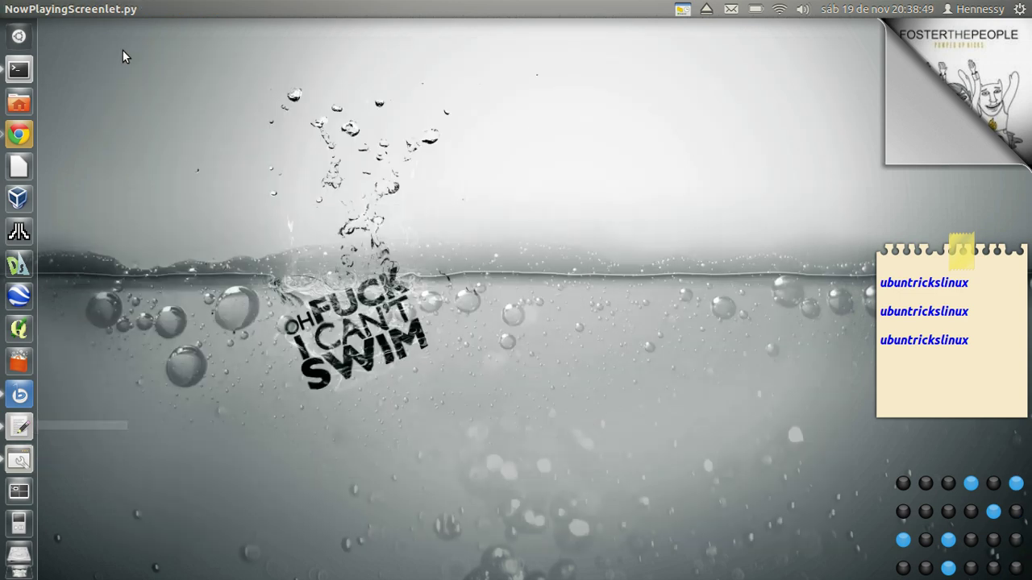
# Step: Switch to the ubuntrickslinux blog in Chrome and present its magnified web address and its page header
pyautogui.scroll(3, 215, 76)
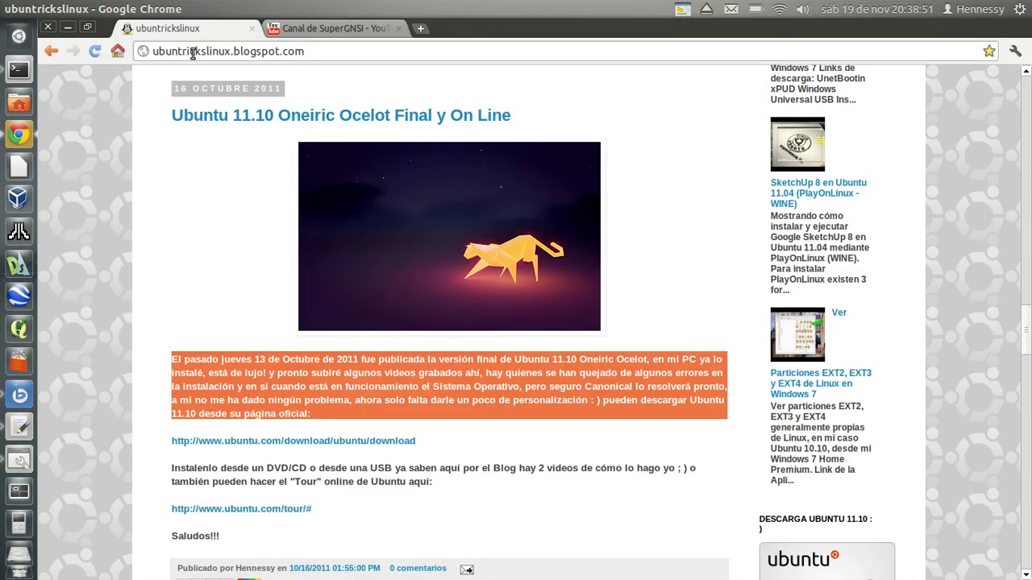
pyautogui.press('super+m')
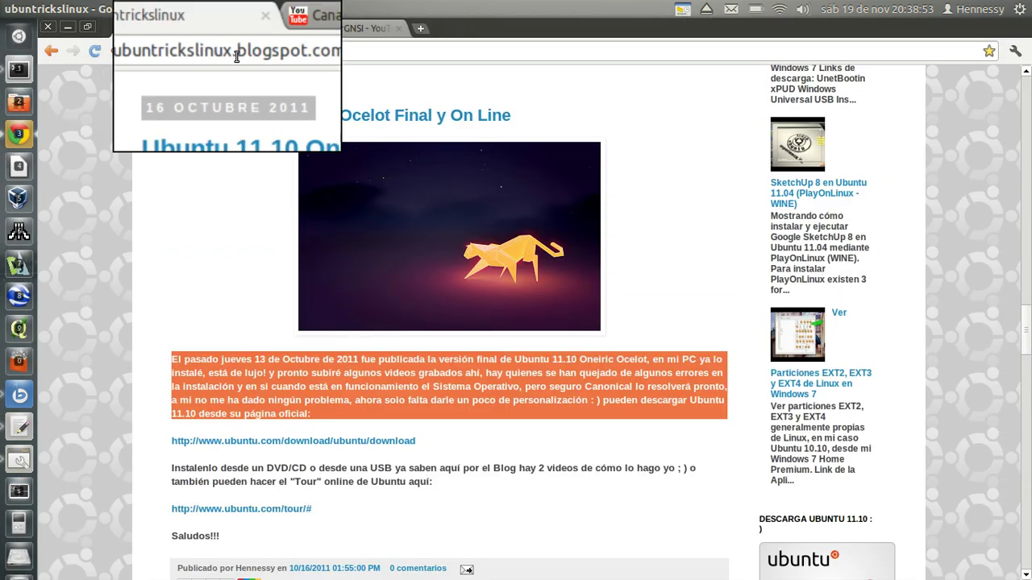
pyautogui.click(202, 239)
pyautogui.press('super+m')
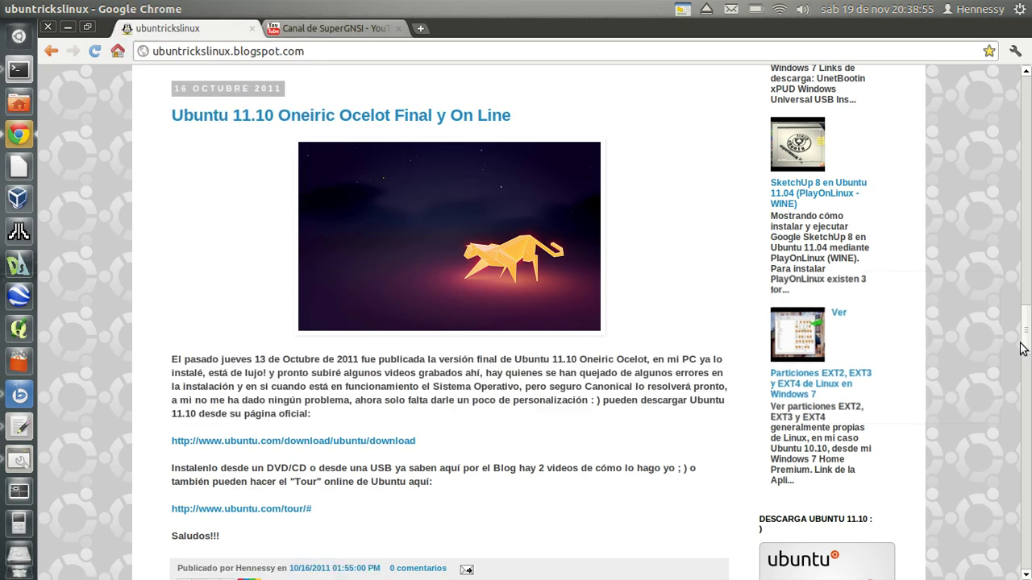
pyautogui.moveTo(1022, 348); pyautogui.dragTo(686, 70)
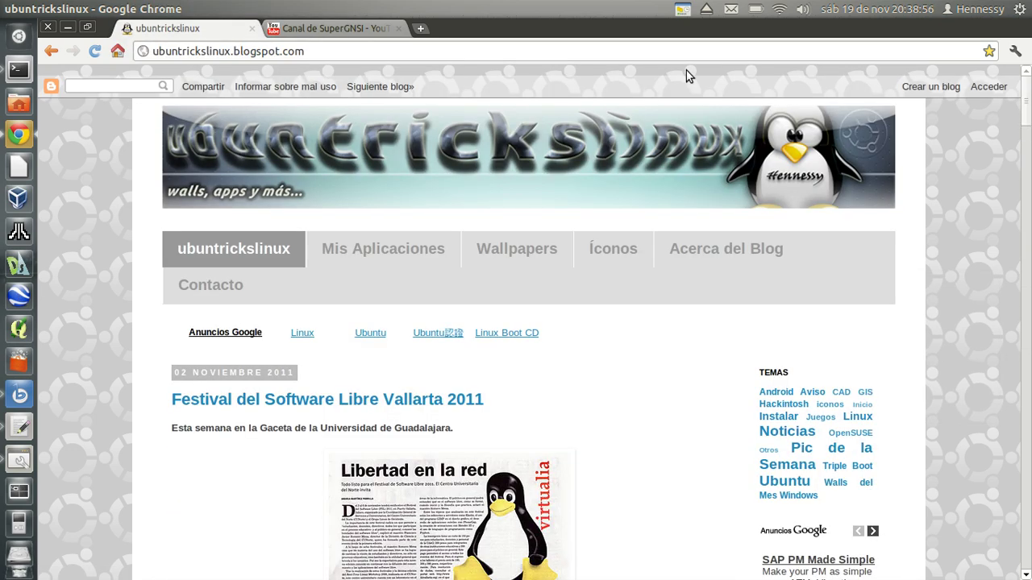
# Step: Look through the uploads, profile and recent activity of the SuperGNSI YouTube channel, and return to the ubuntrickslinux blog
pyautogui.click(350, 26)
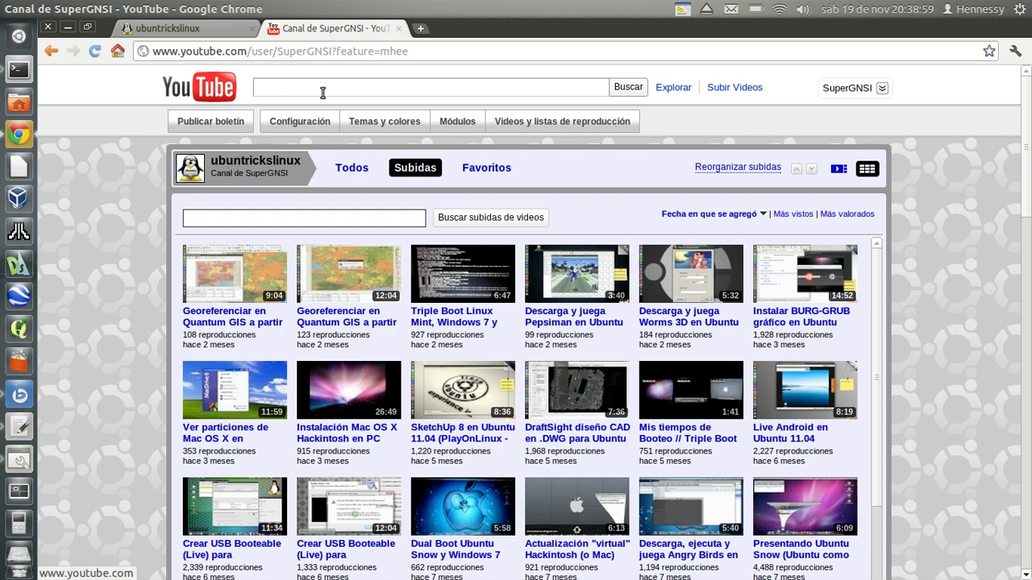
pyautogui.scroll(-10, 152, 403)
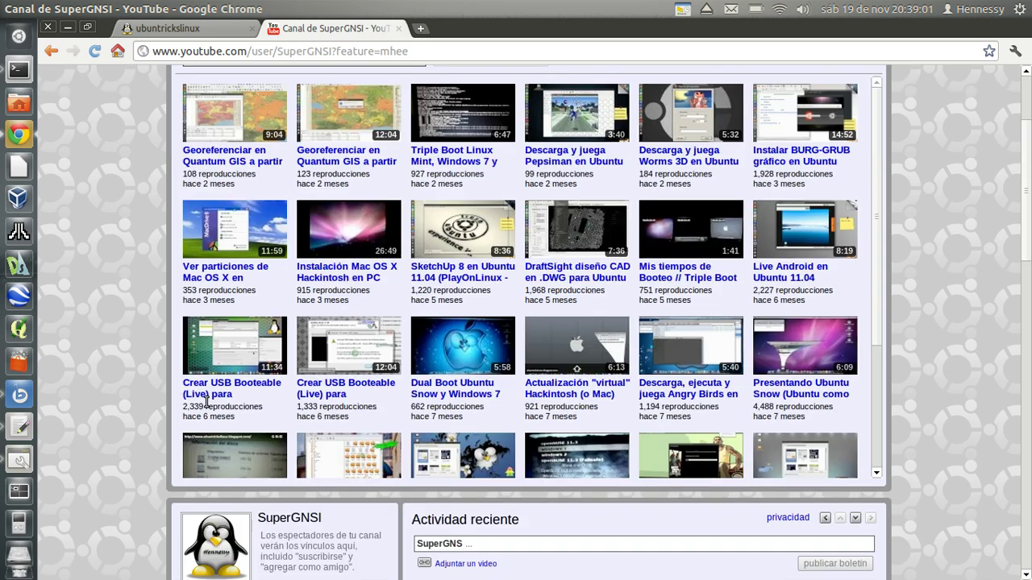
pyautogui.scroll(-3, 148, 371)
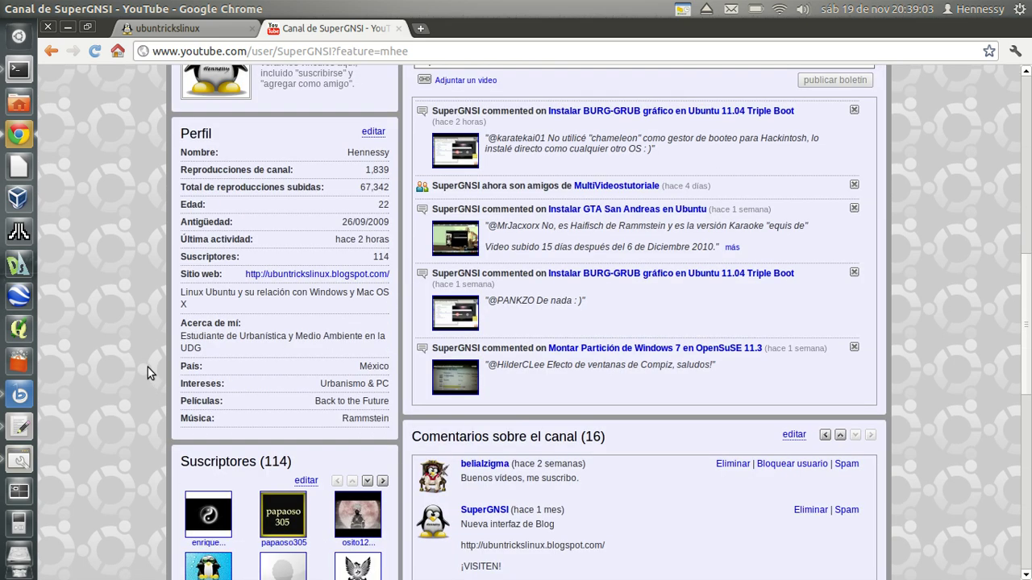
pyautogui.scroll(5, 158, 363)
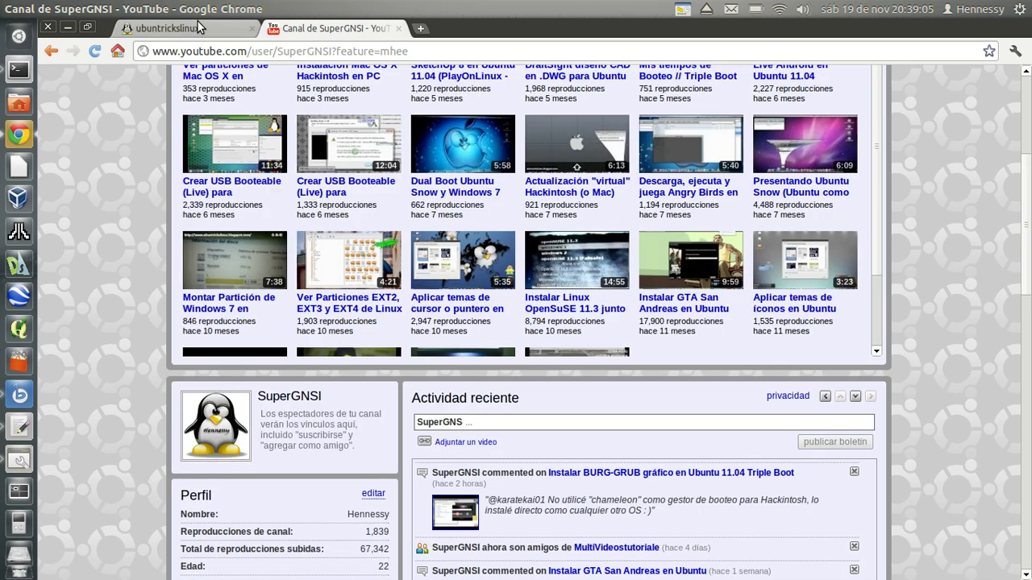
pyautogui.click(198, 32)
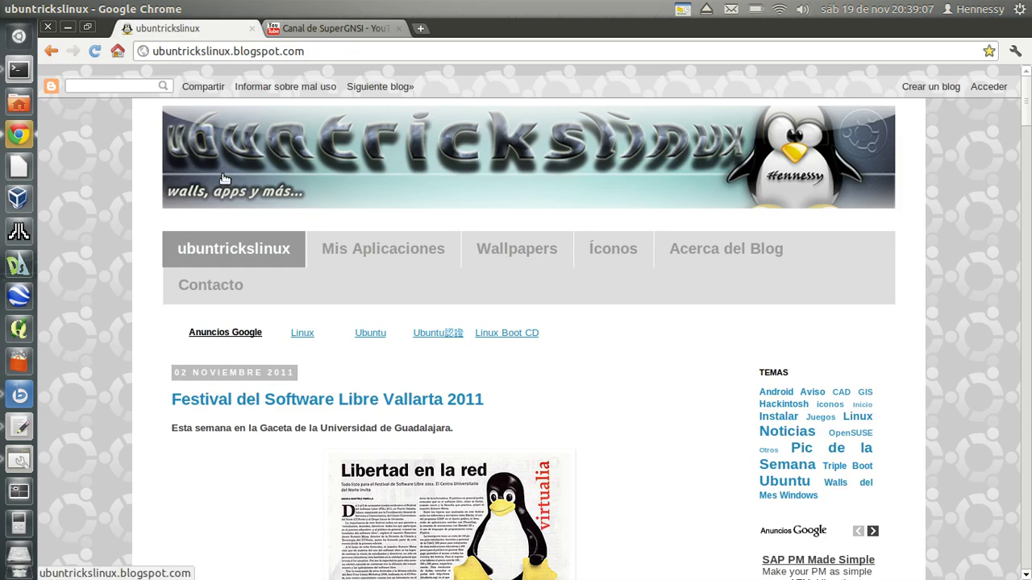
# Step: Switch to the terminal running the screen capture and adjust the system sound volume
pyautogui.hotkey('ctrl', 'alt', 'Right')
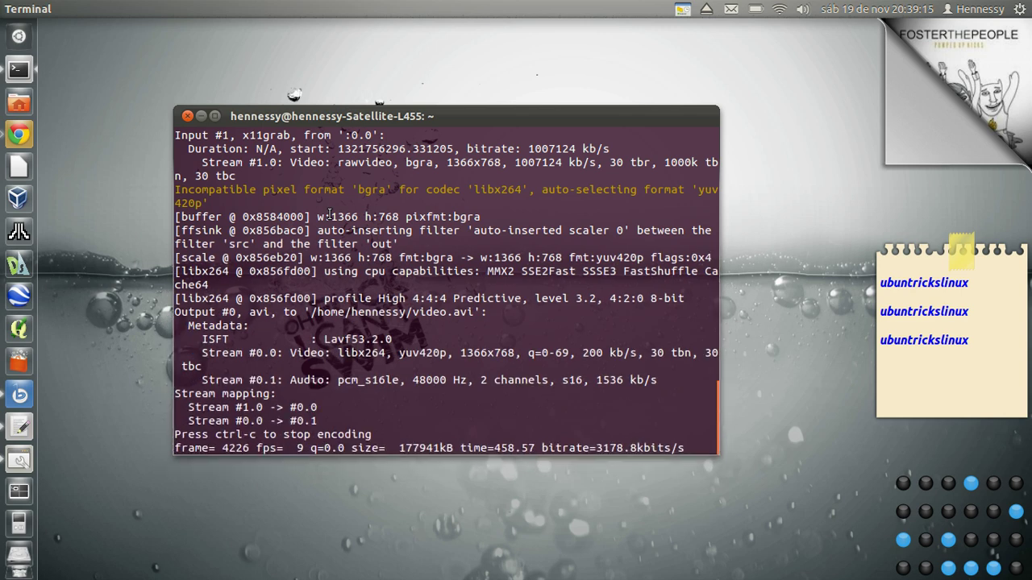
pyautogui.press('XF86AudioLowerVolume')
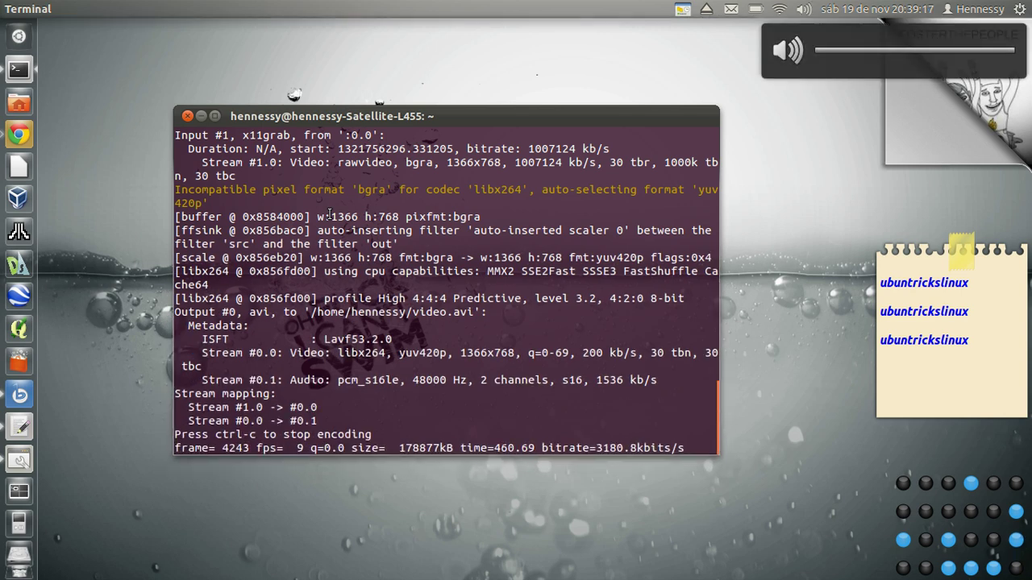